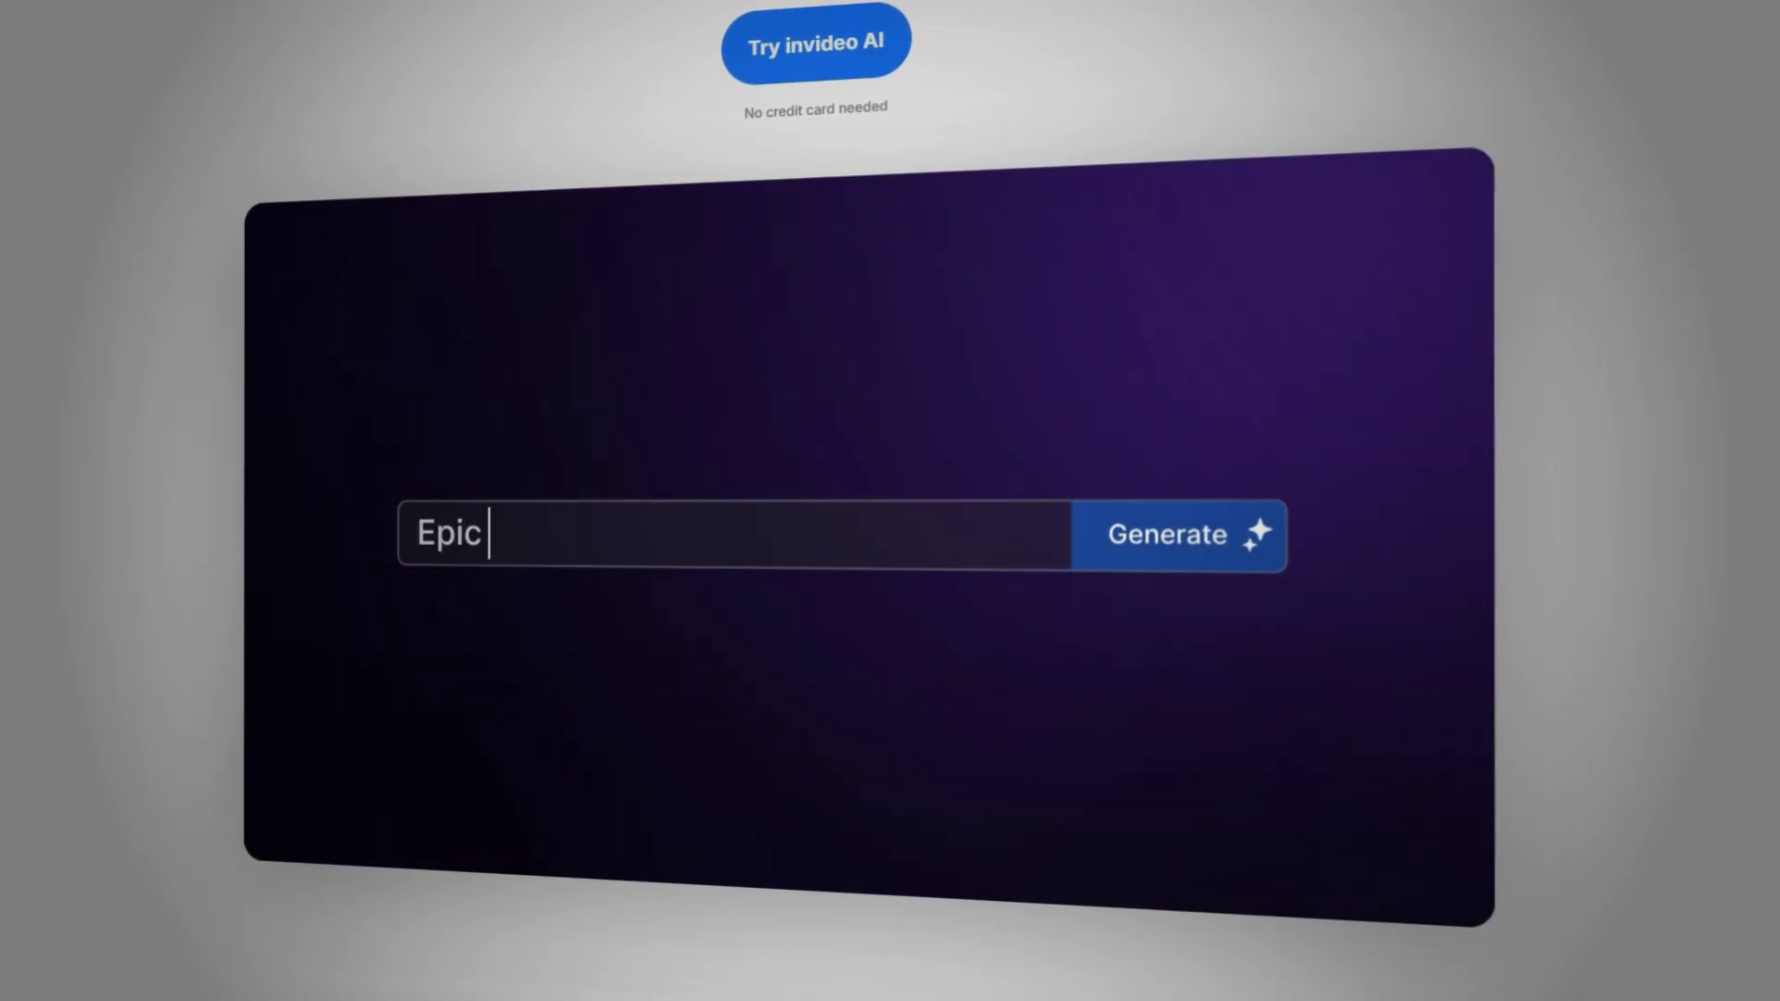
Generate the Warrior Queen demo video and inspect its croissant, street and gladiator scenes
text(Queen)
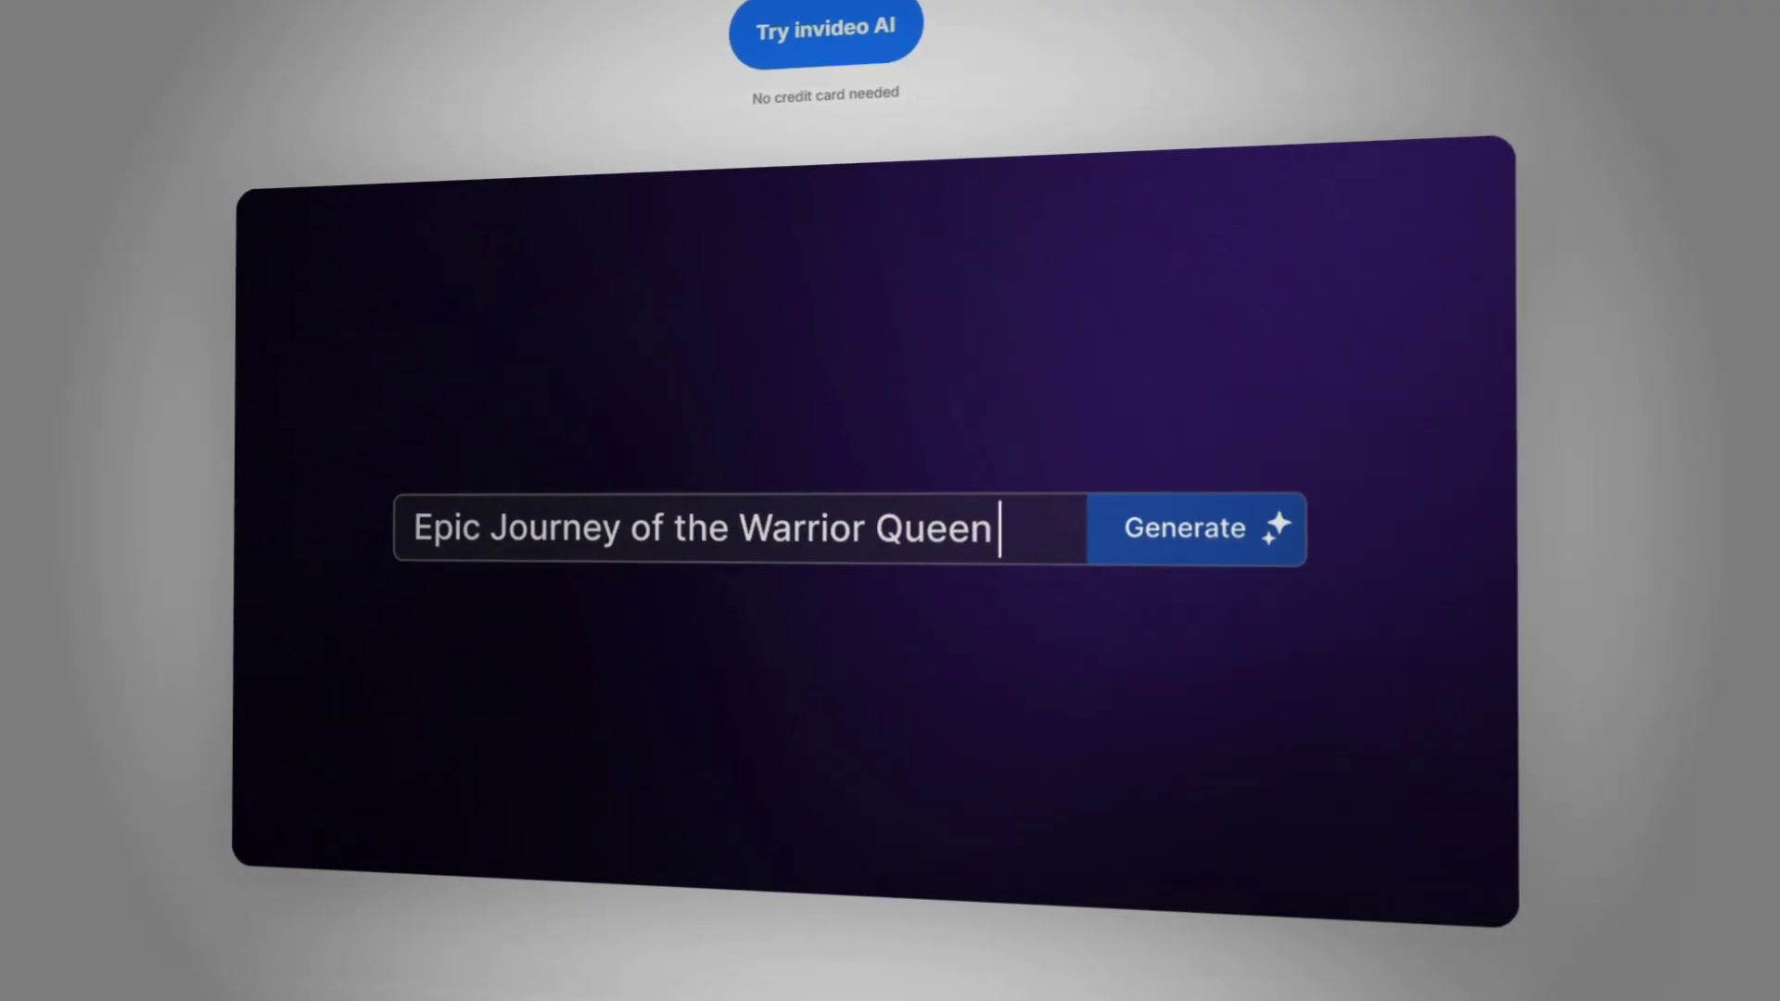
click(1175, 543)
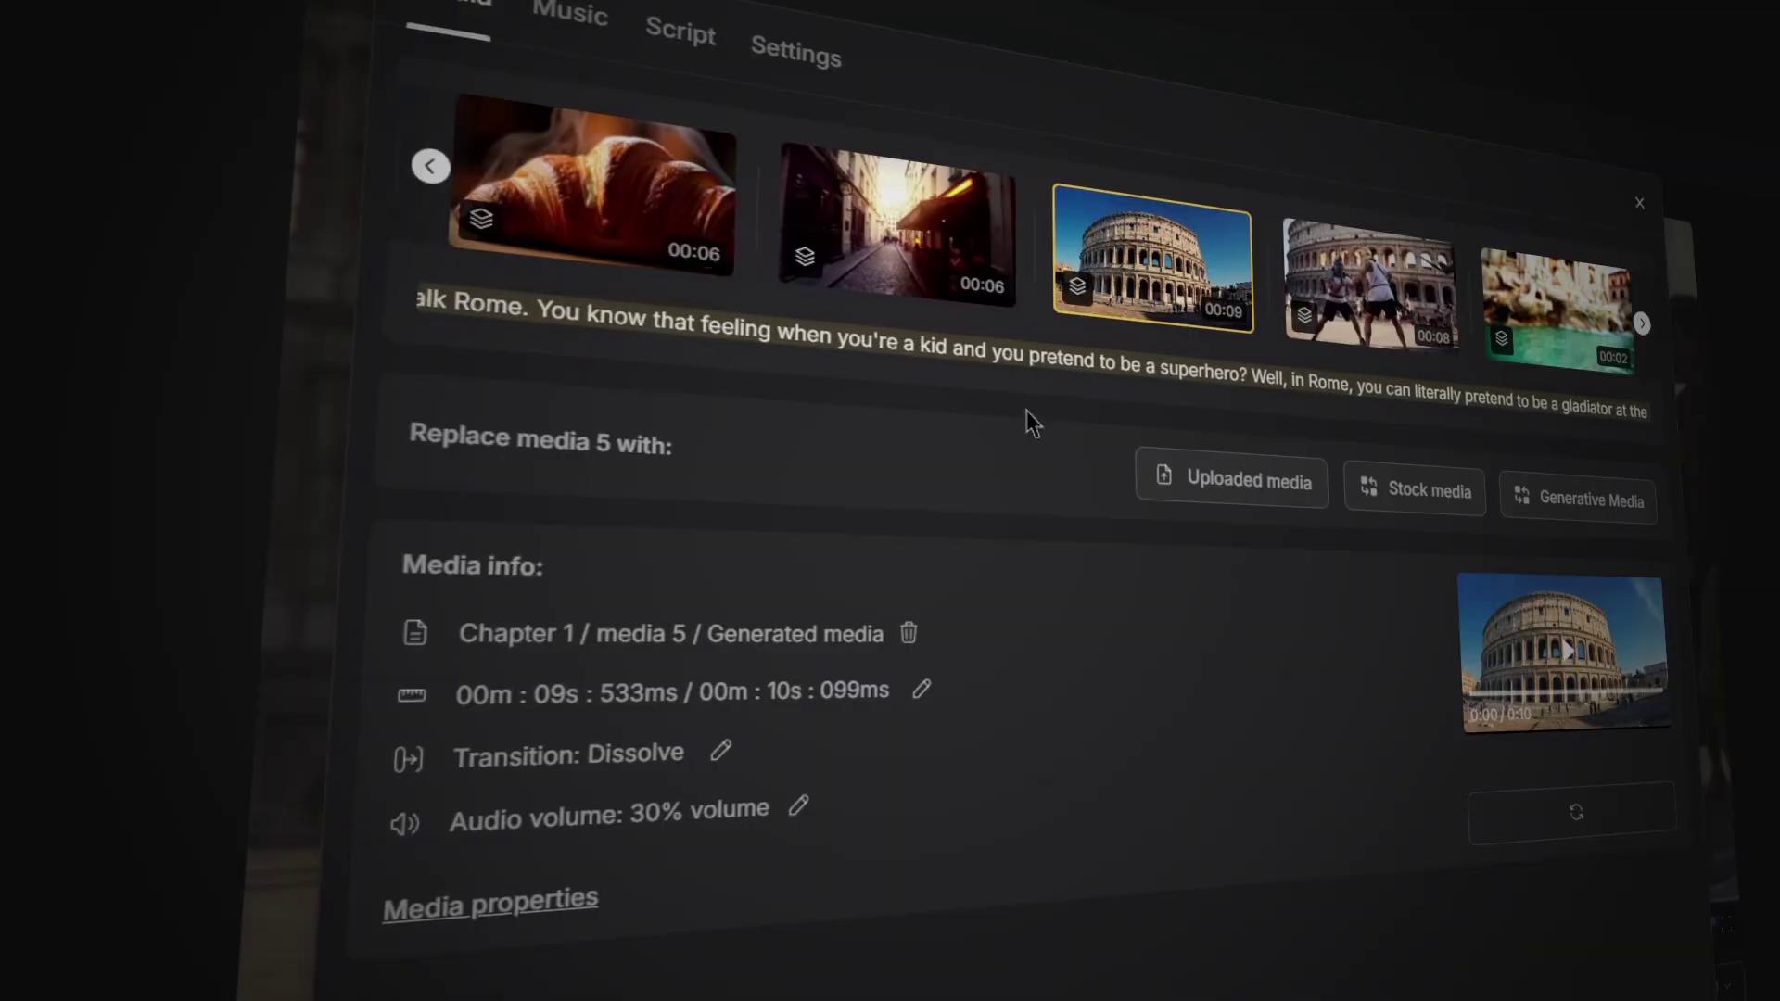
click(676, 220)
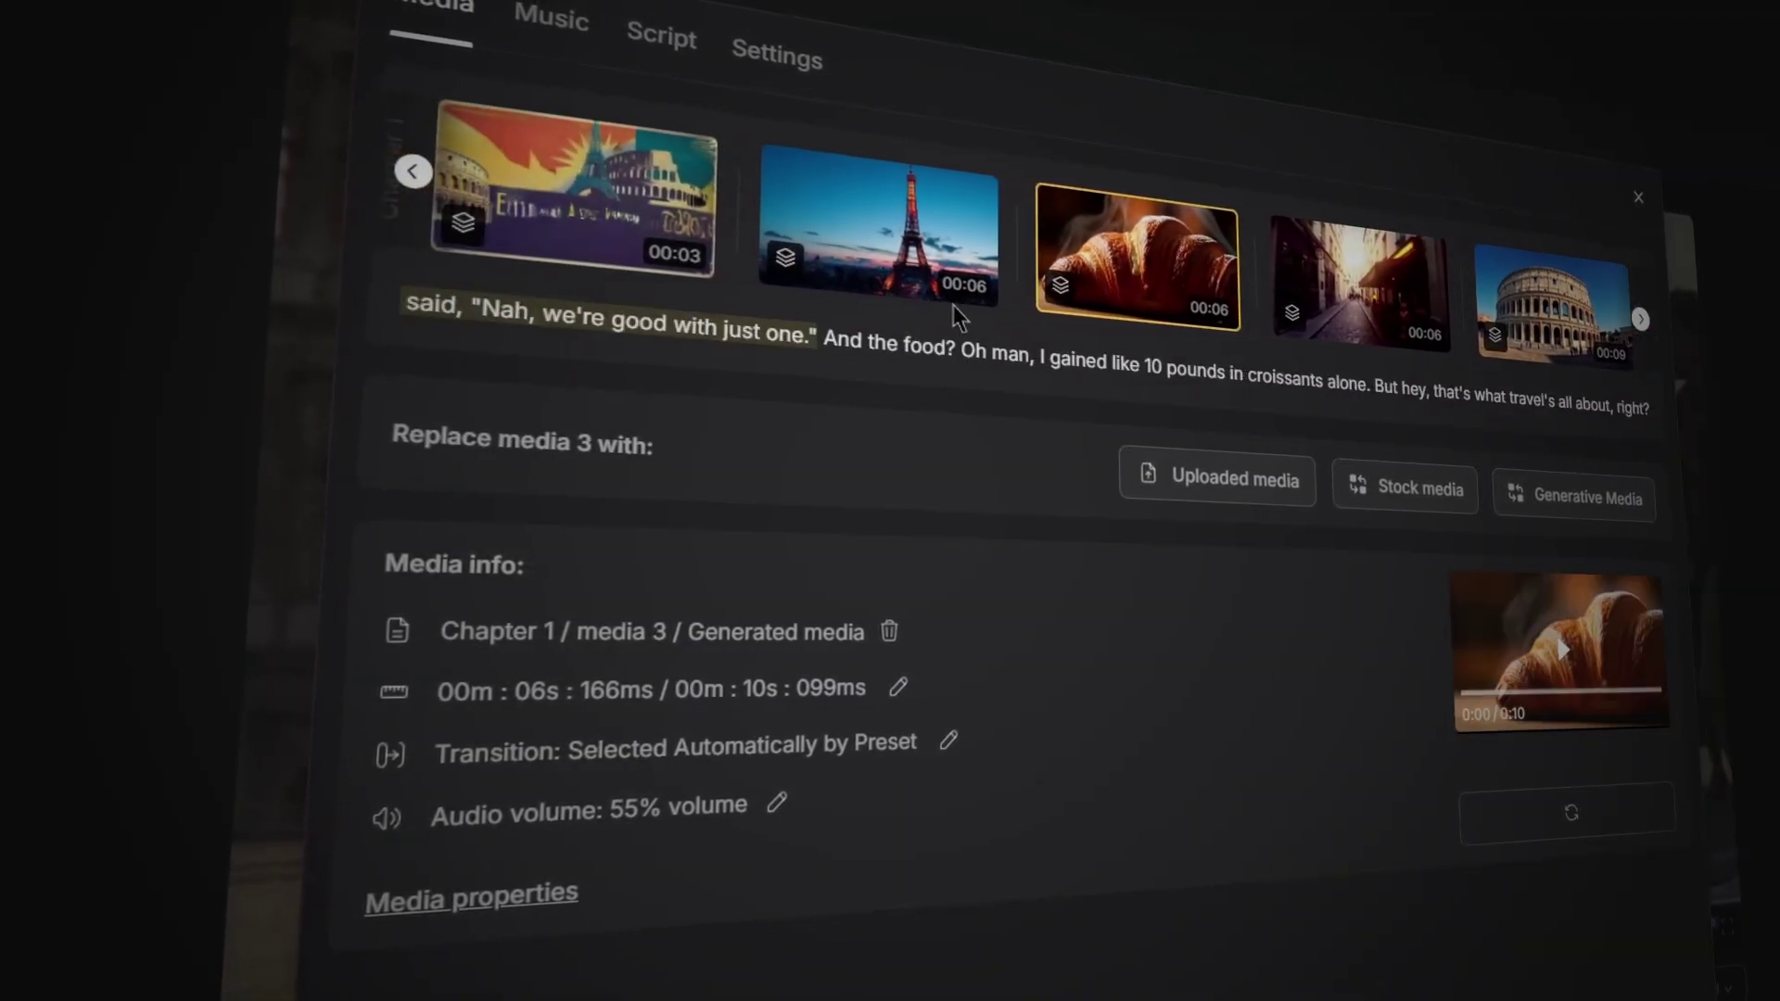
click(1363, 315)
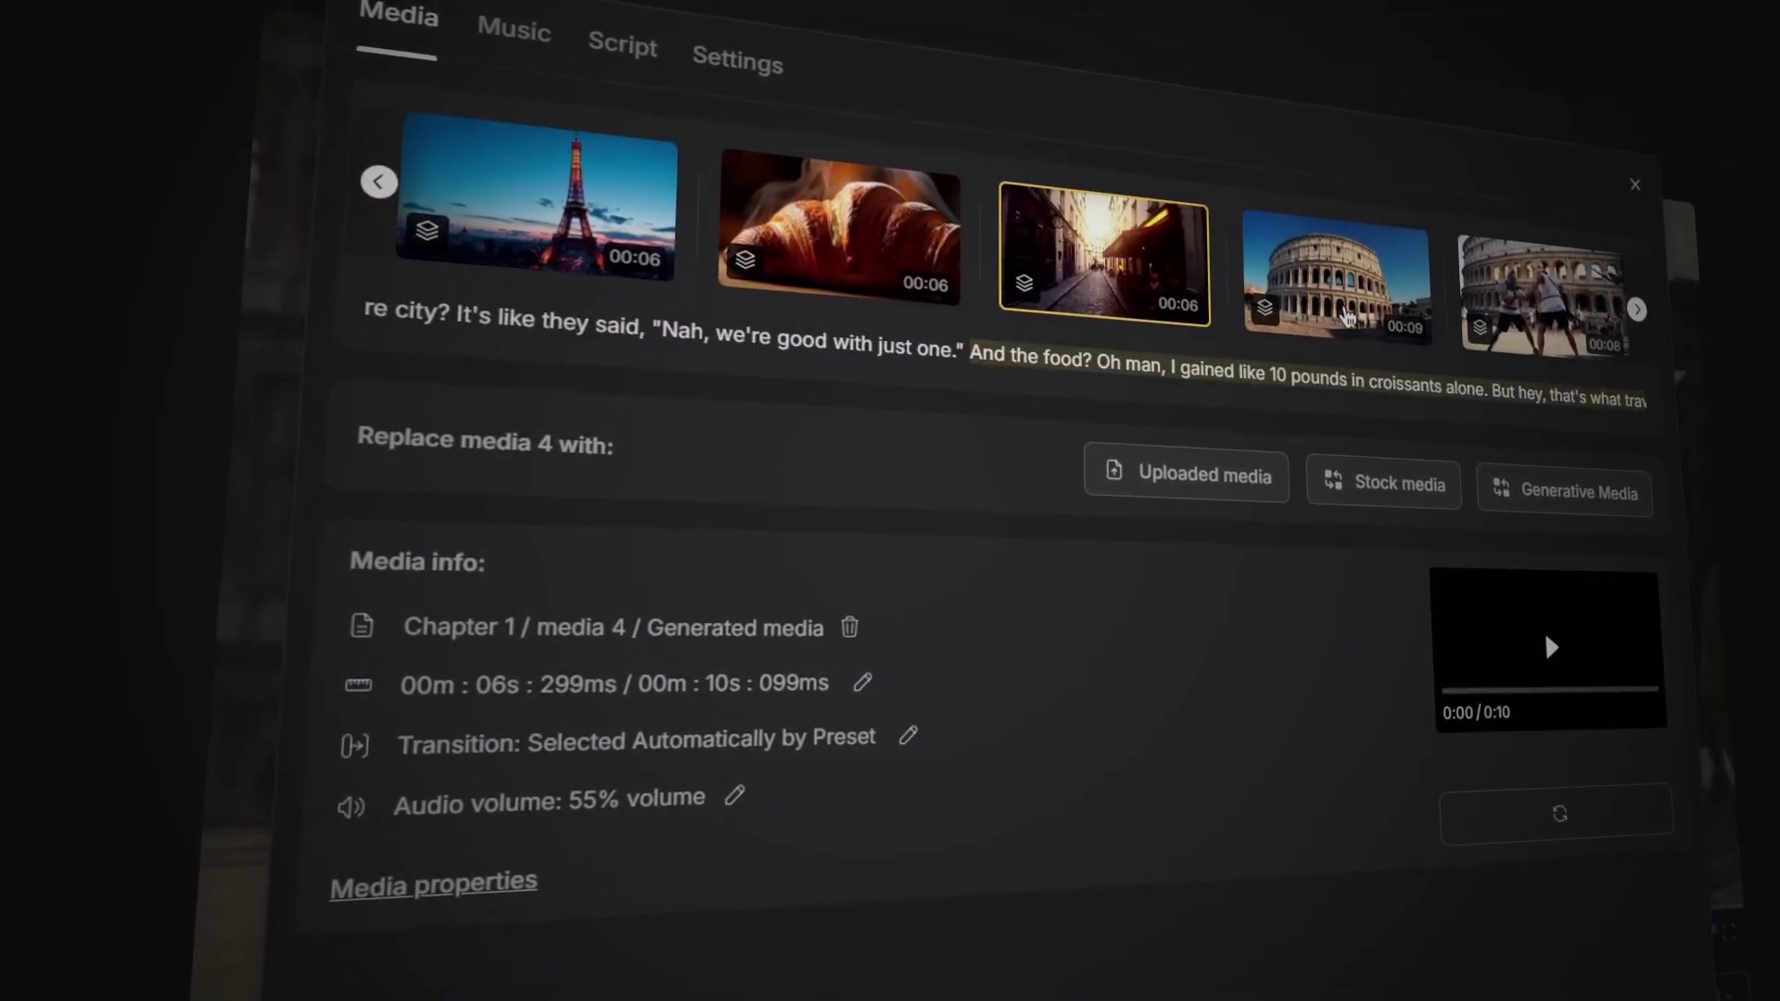
click(1534, 295)
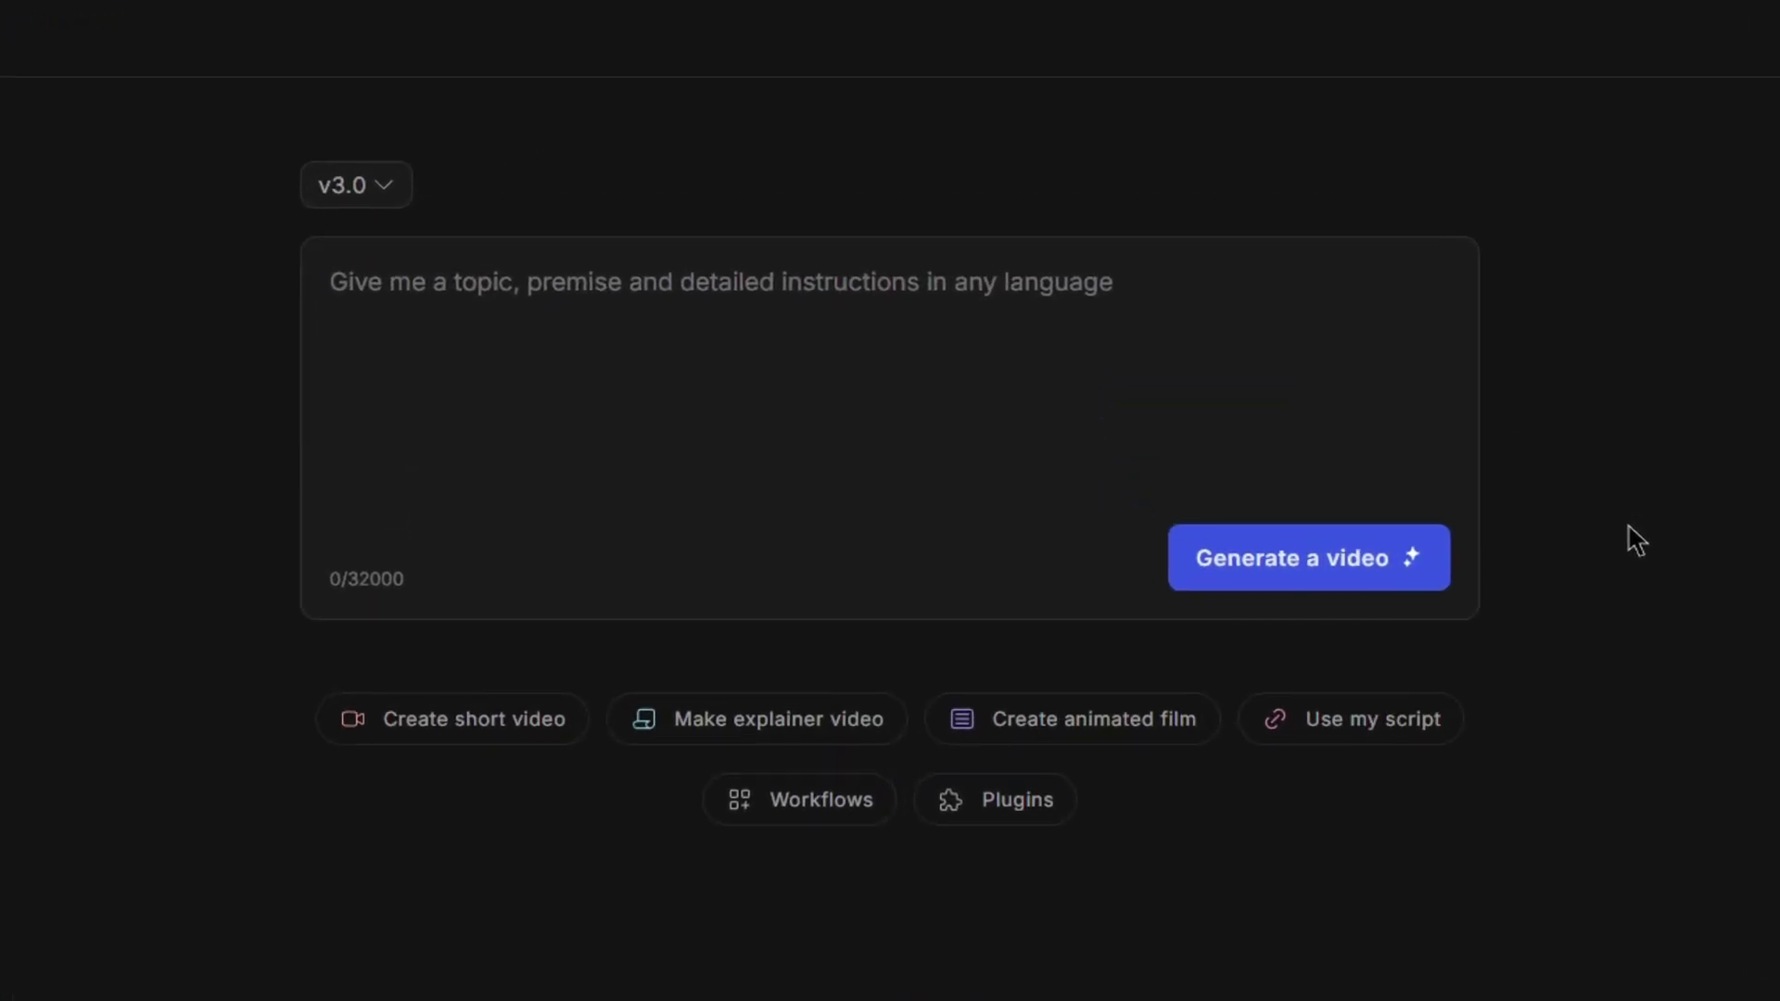
click(403, 191)
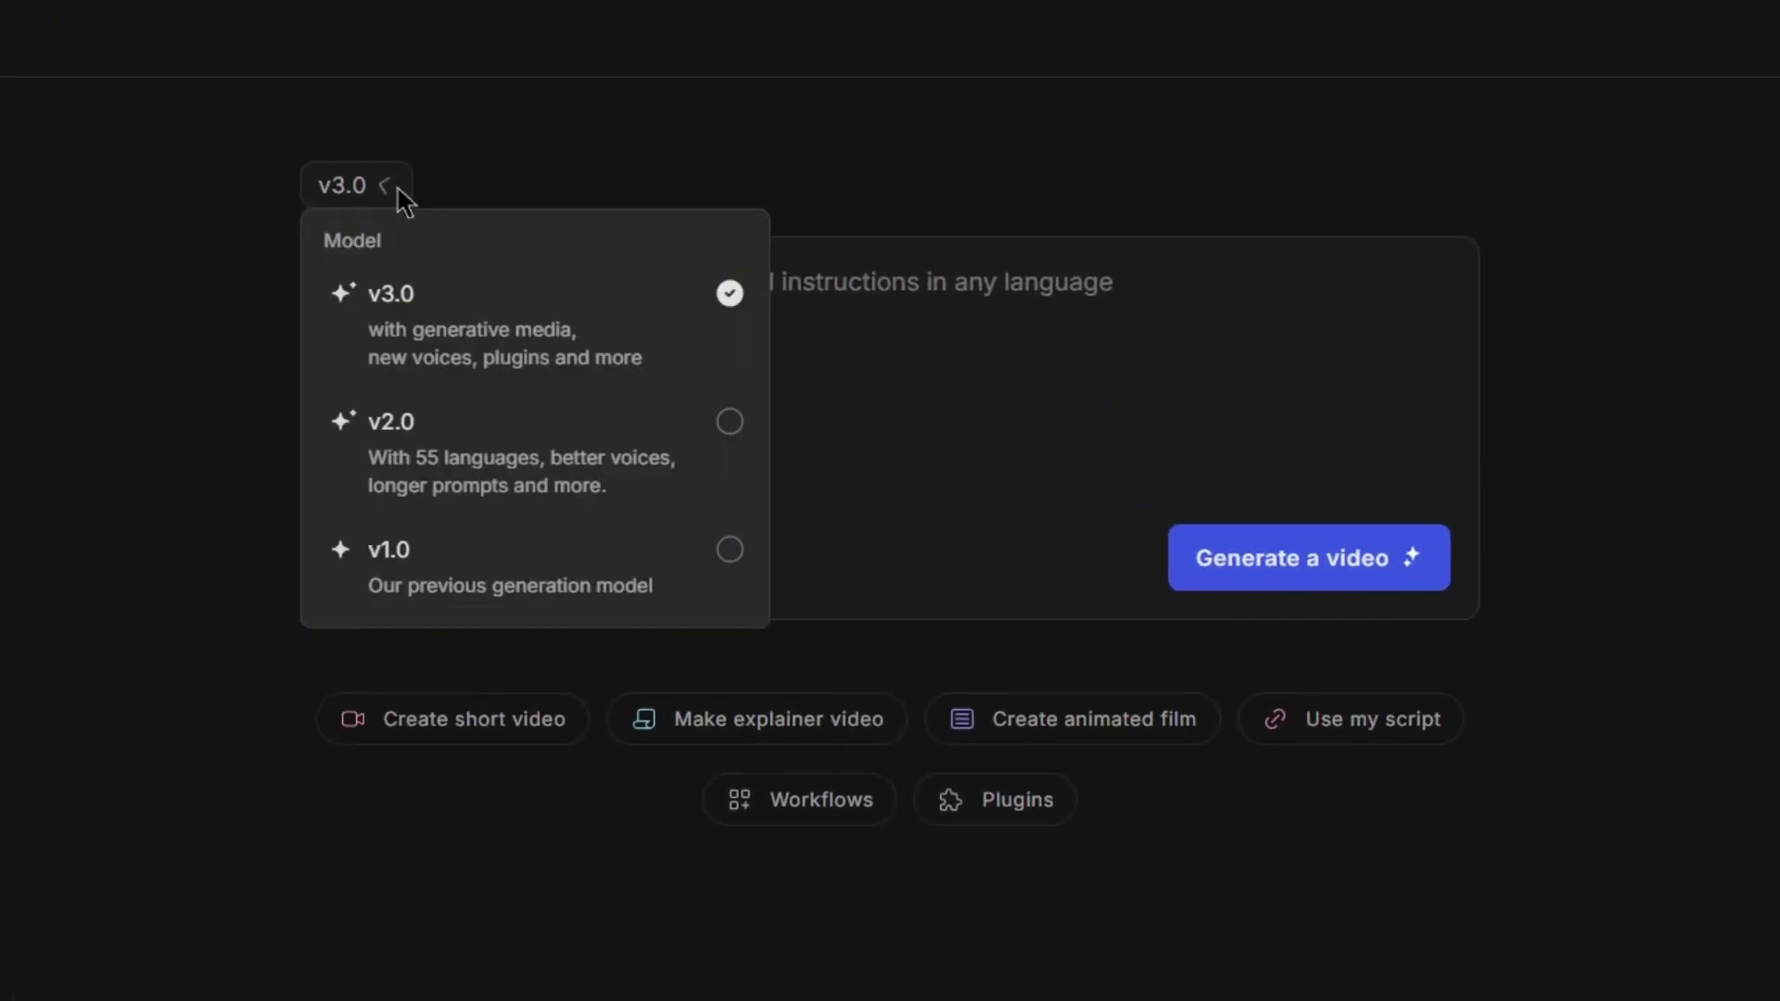
click(469, 345)
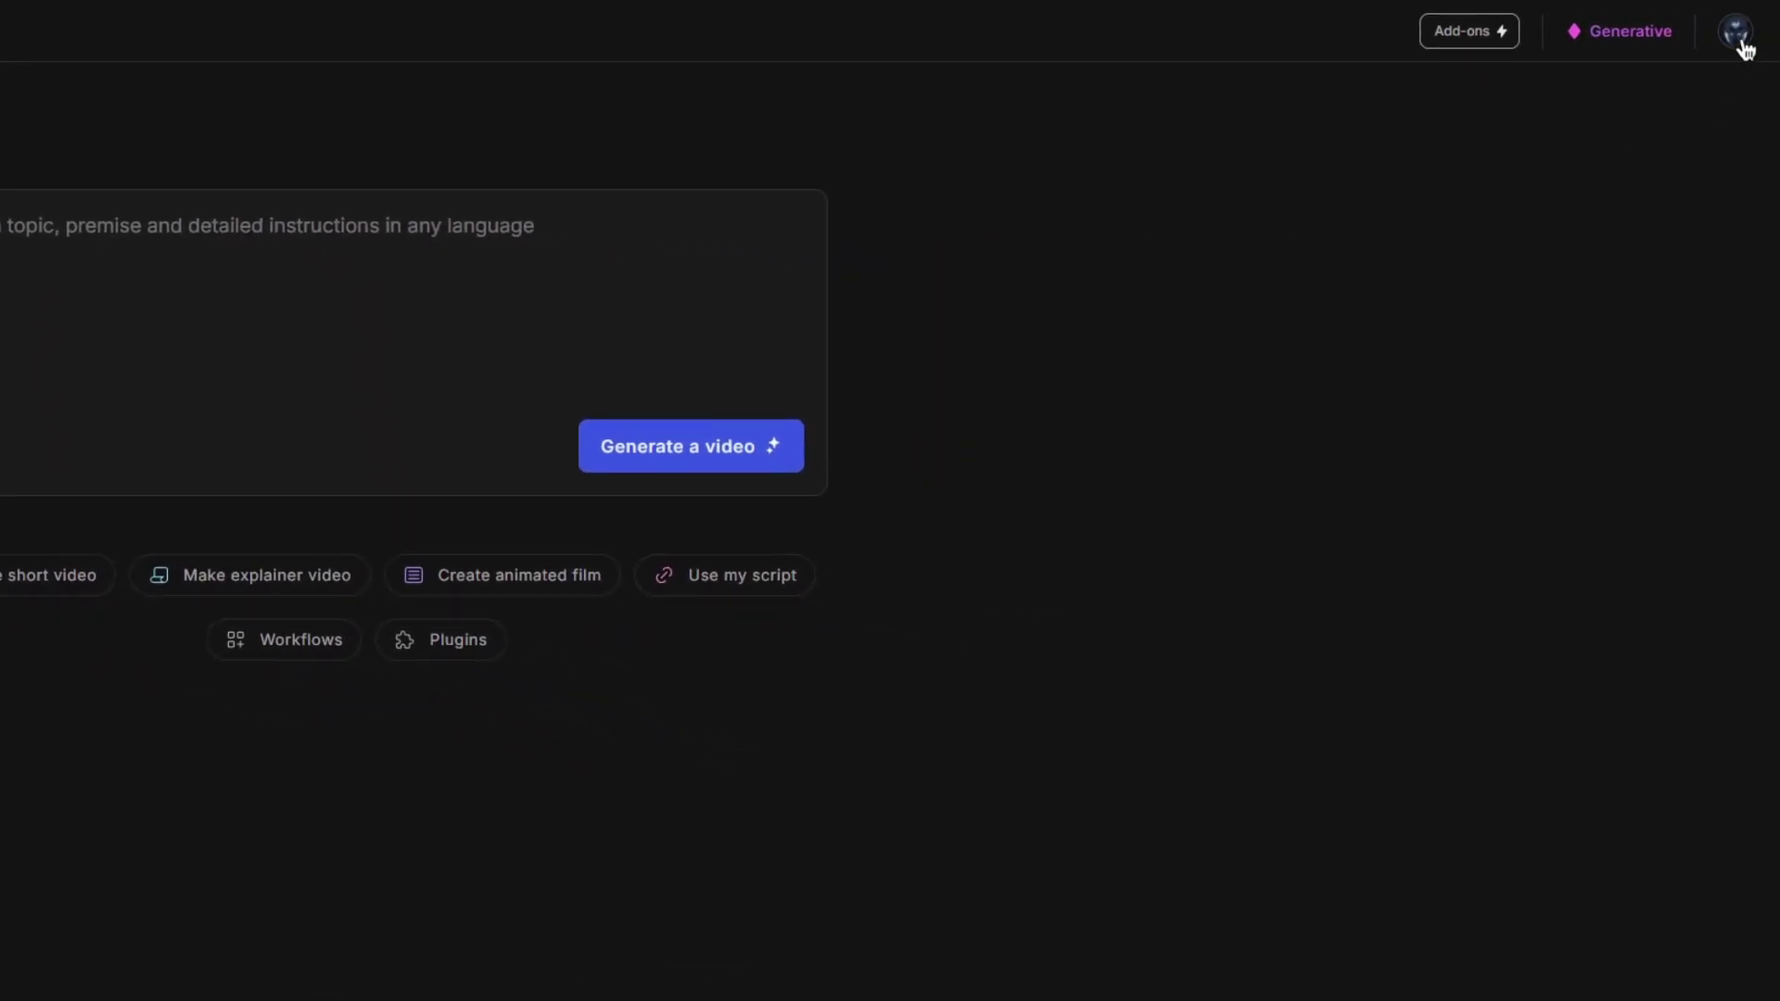
click(1741, 45)
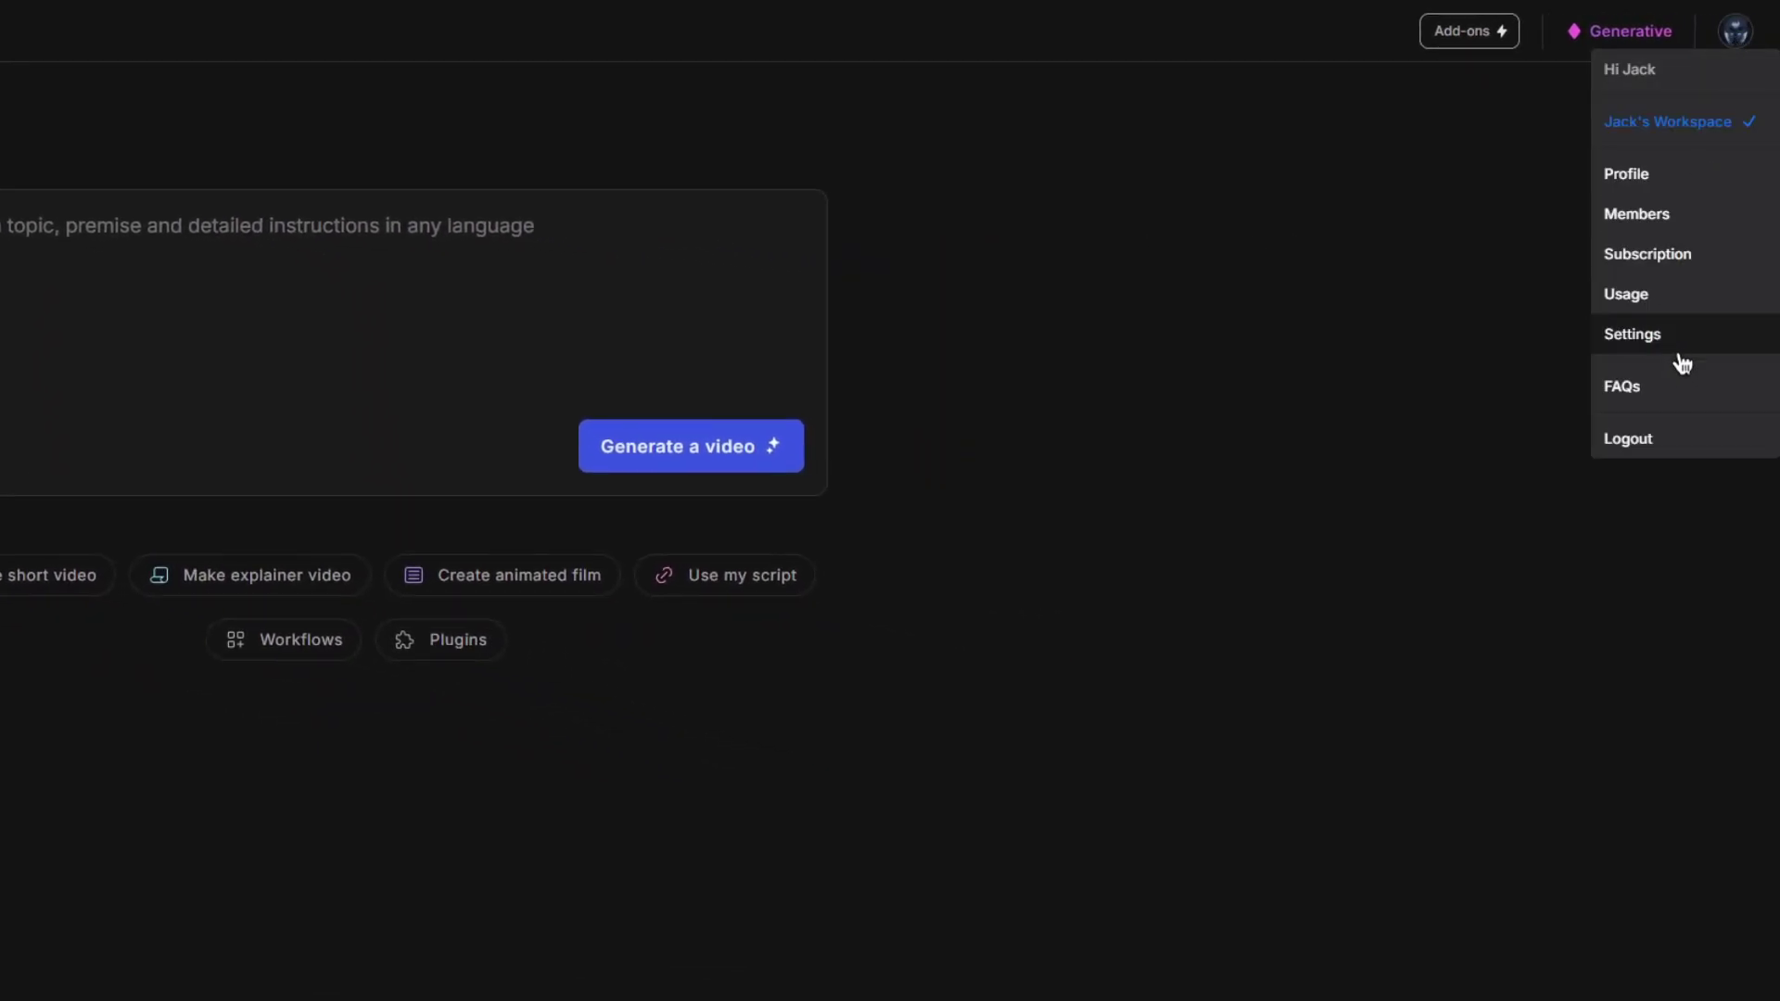
click(1660, 335)
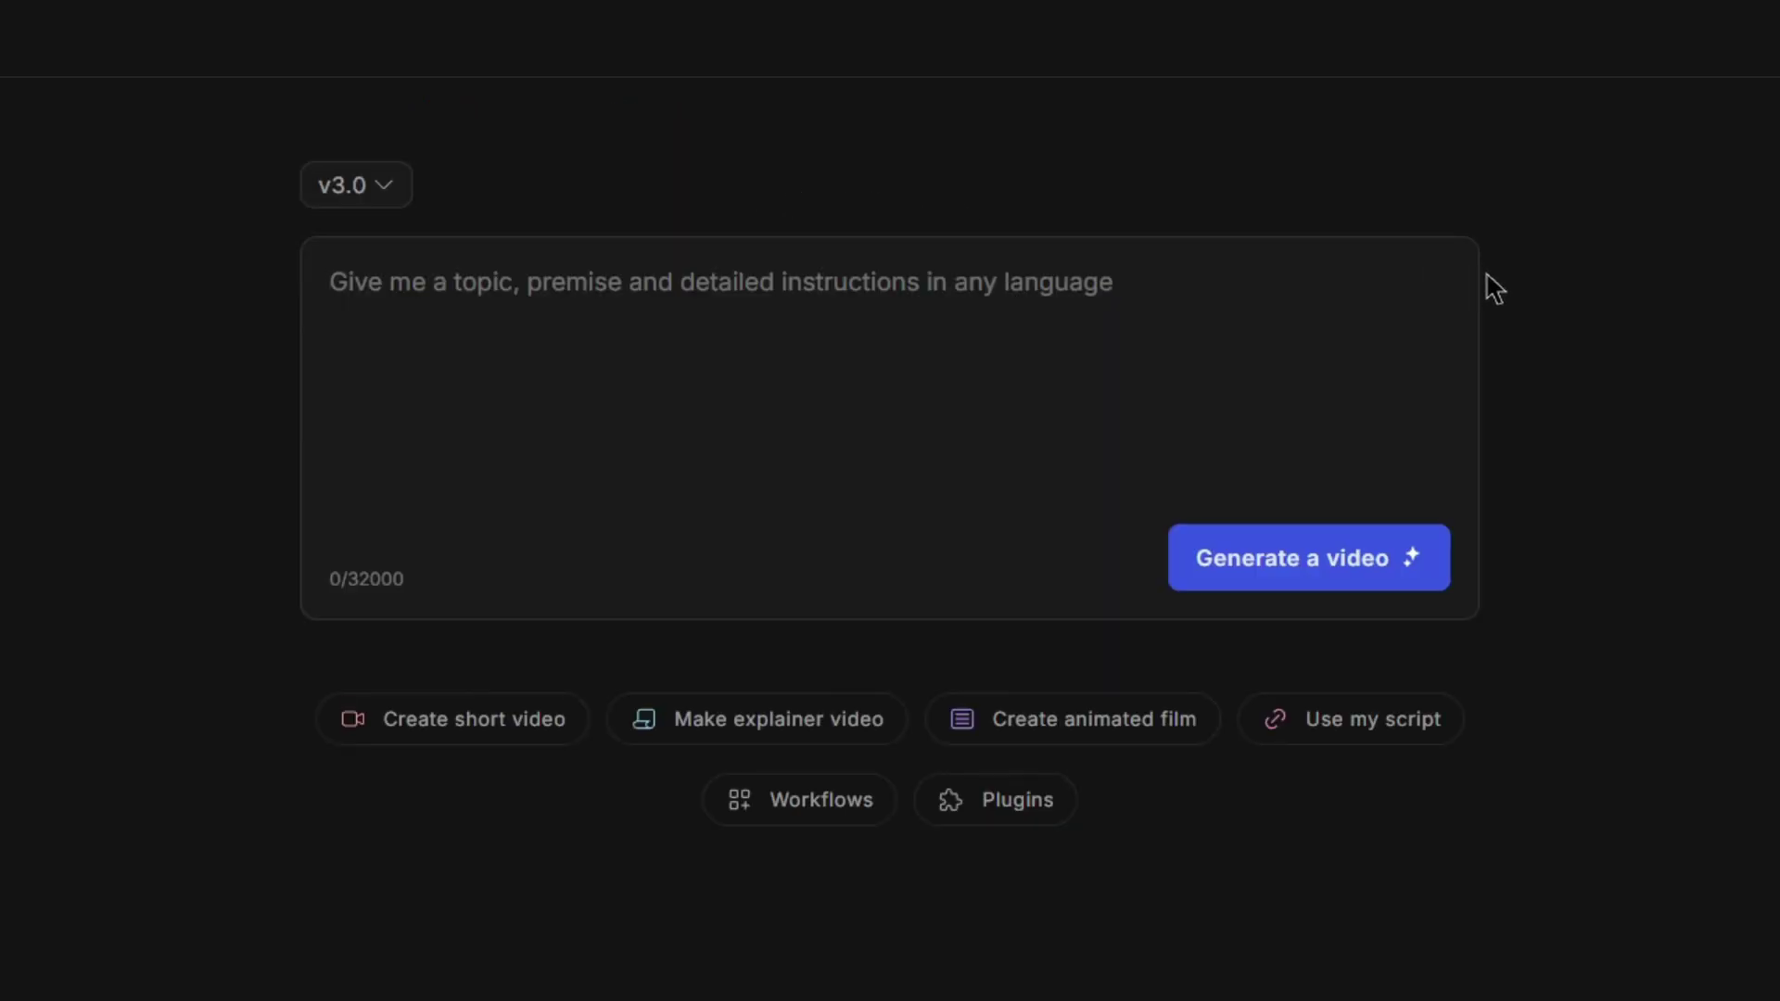
click(401, 196)
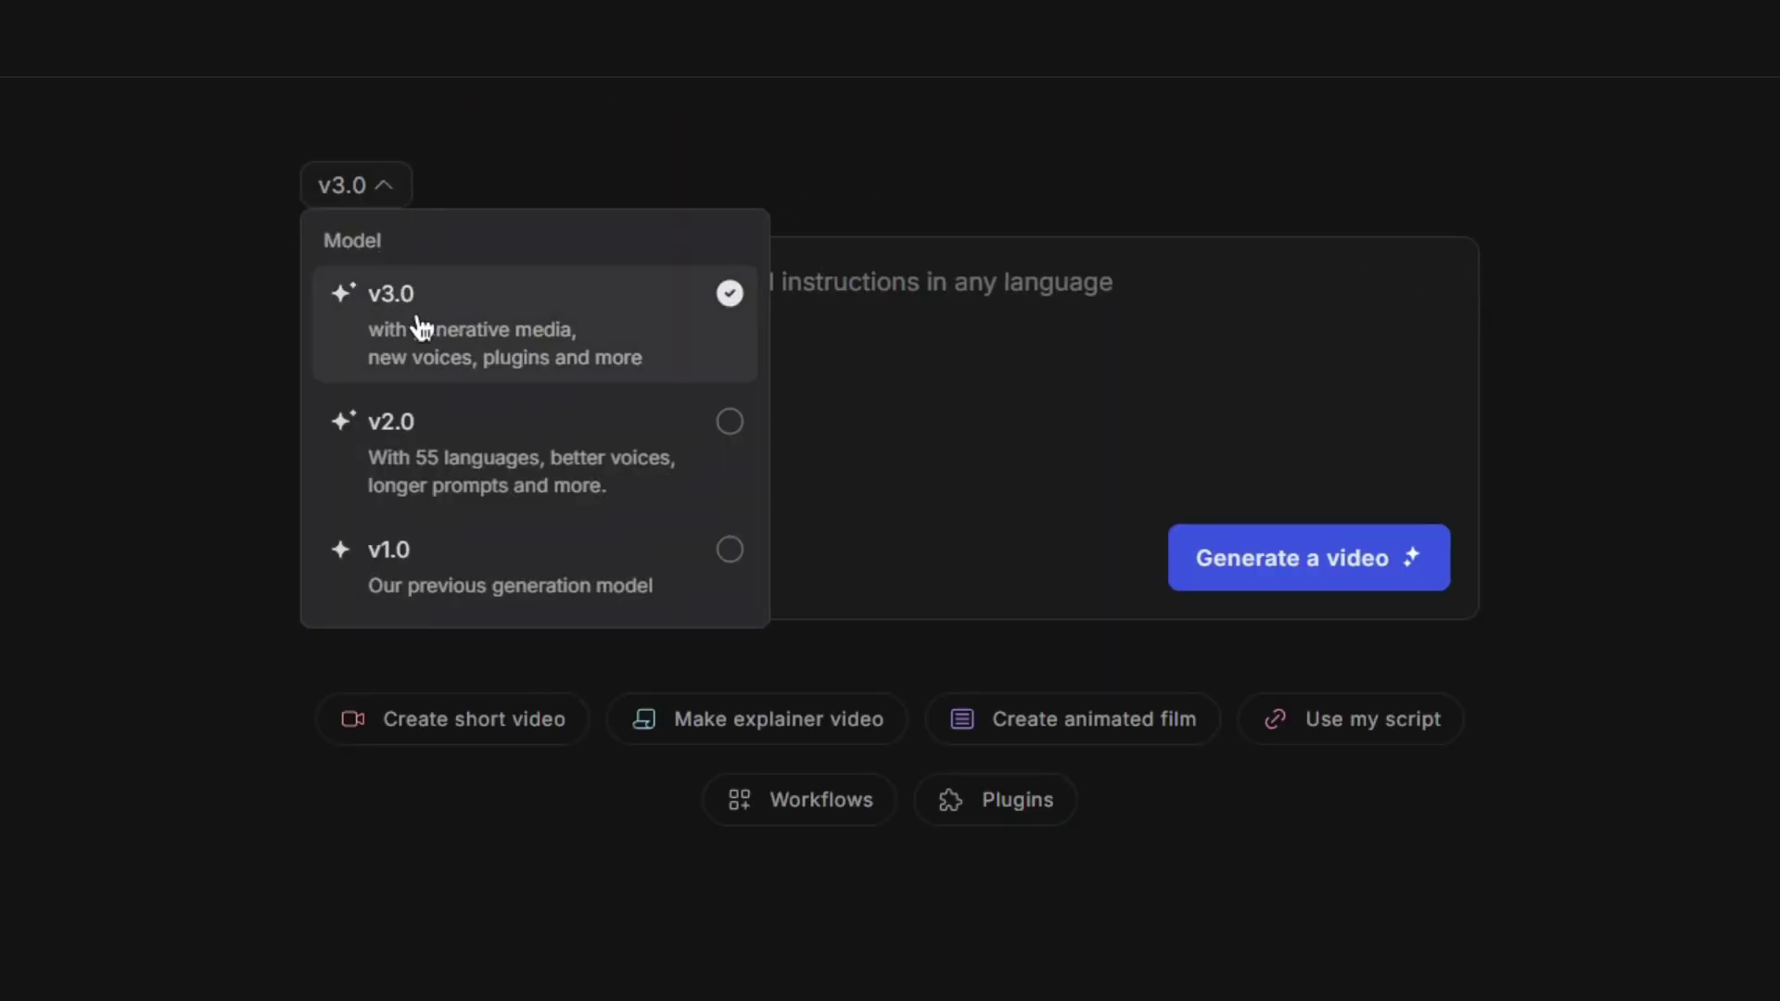
click(538, 279)
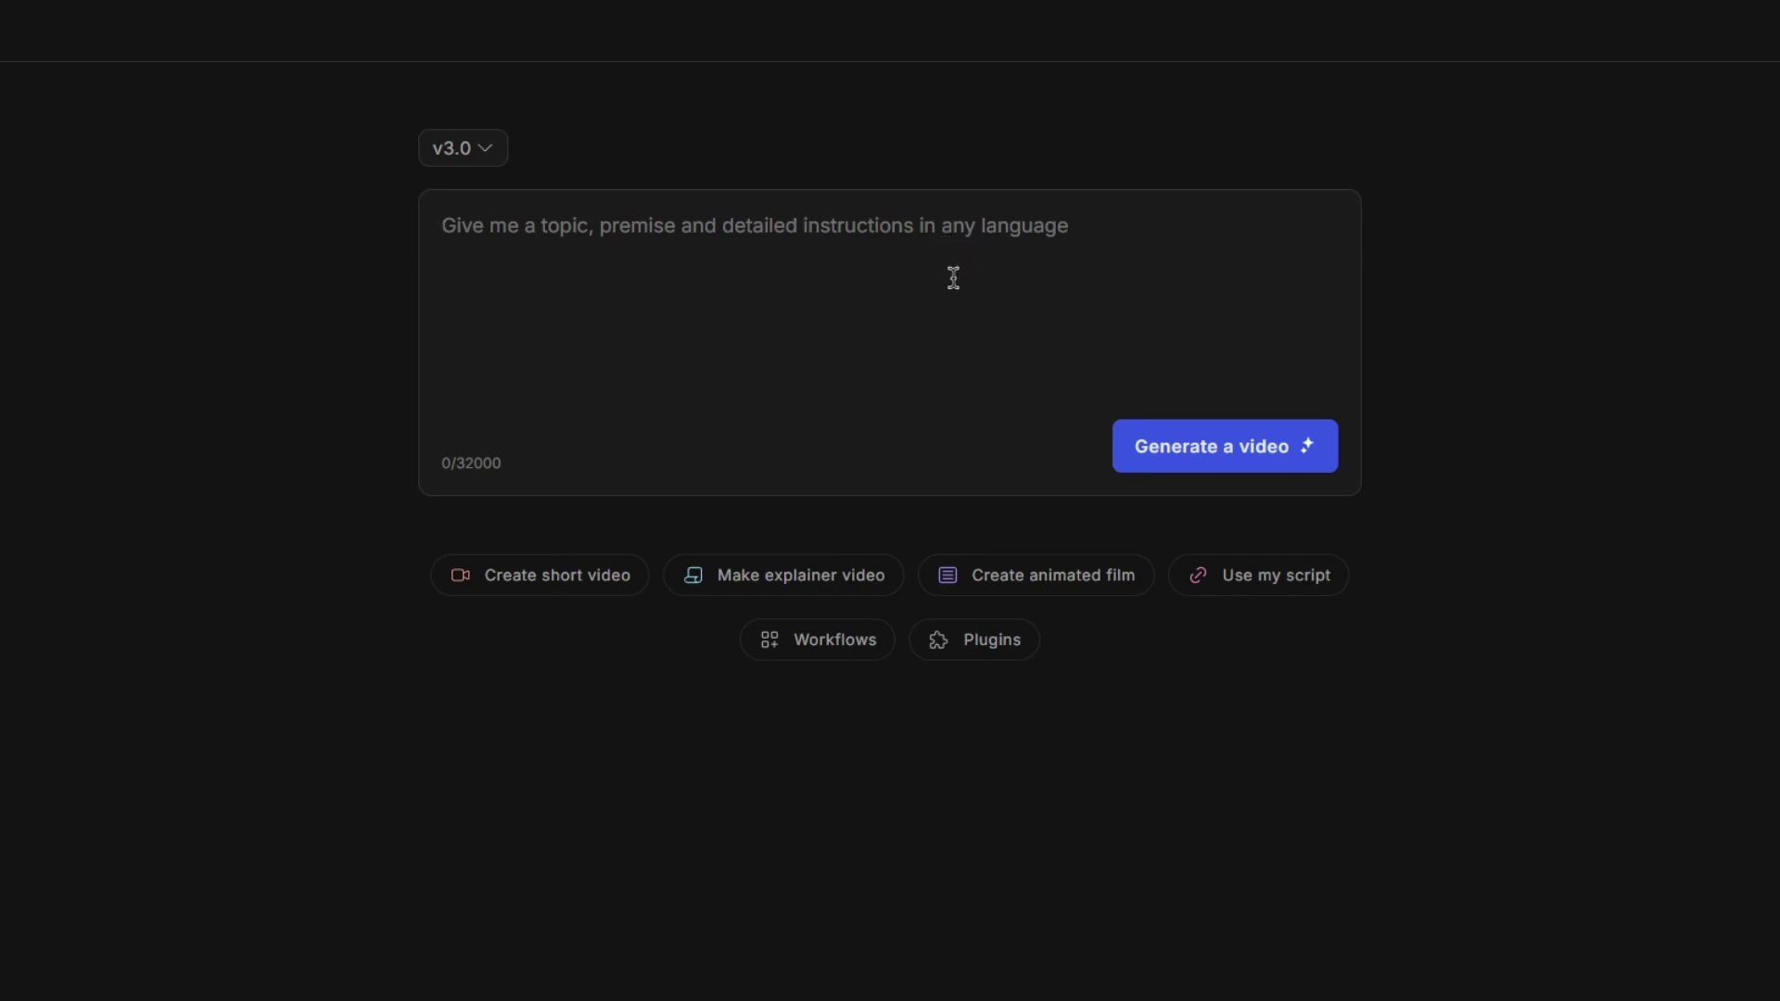
Paste the two-minute best-places-to-travel prompt and submit it to generate a video
text(Create a 2 minute video on the best places to travel. Use a english male voice. Make the video fun, with humor, fun facts, and give the intro a good hook.)
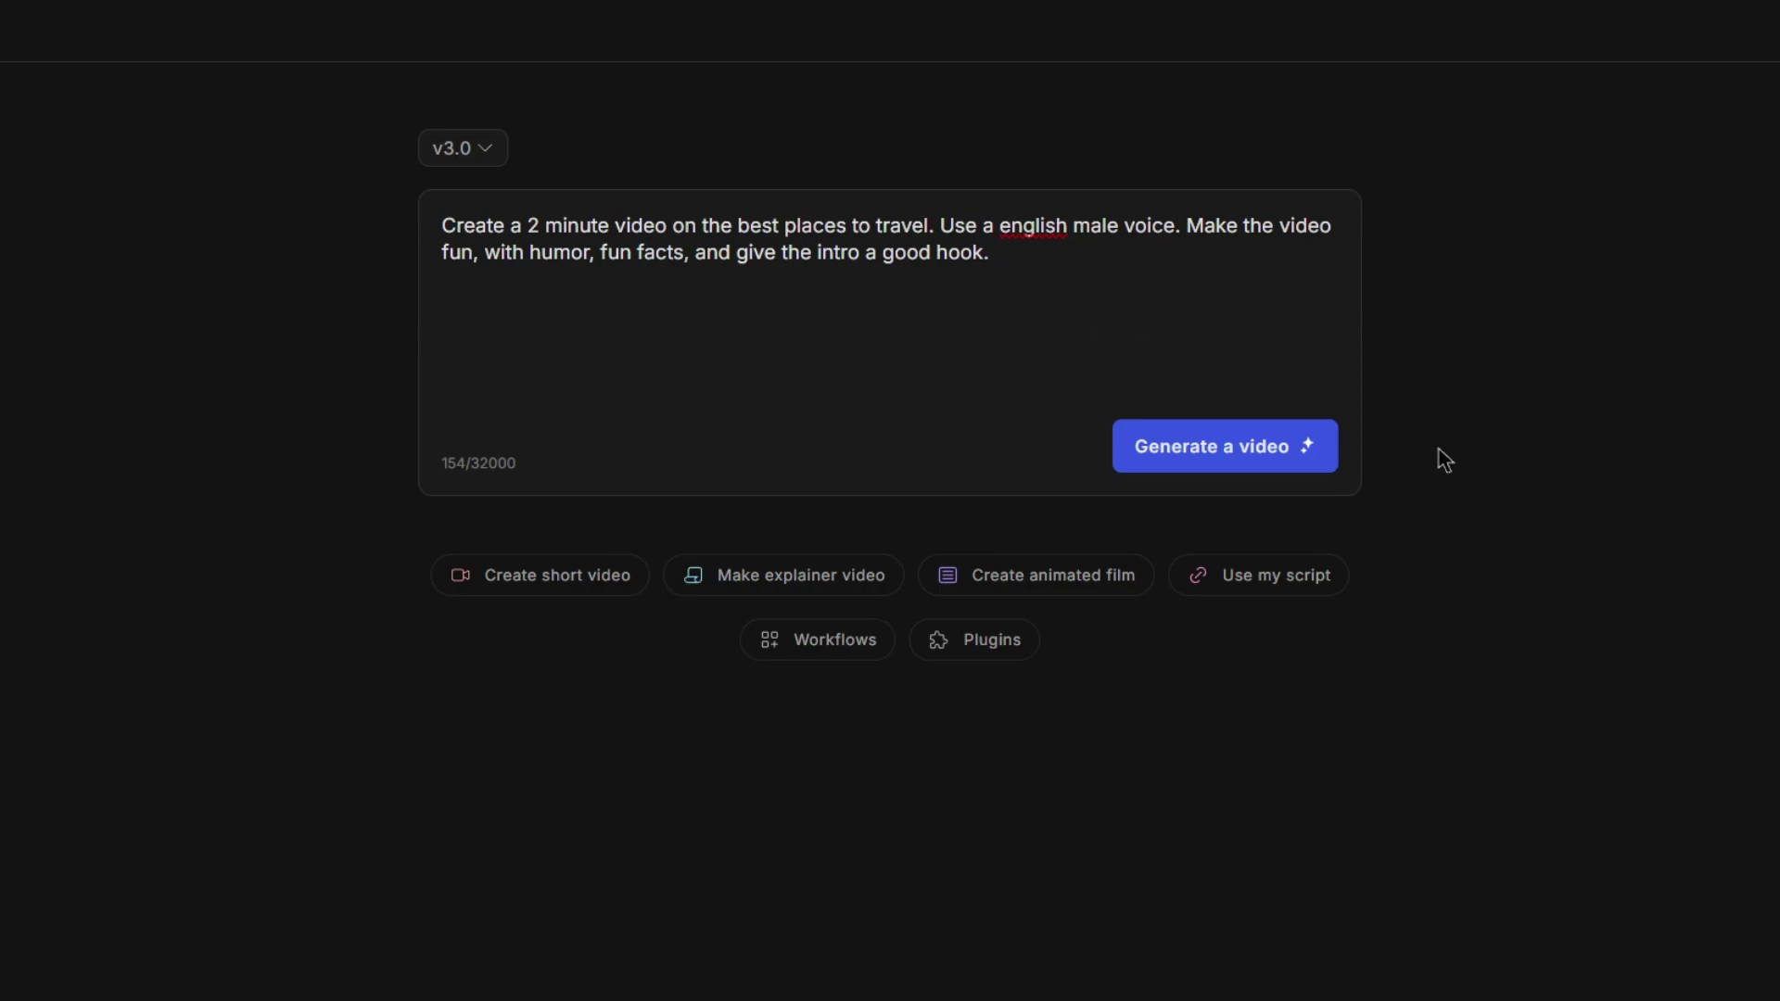
click(1267, 456)
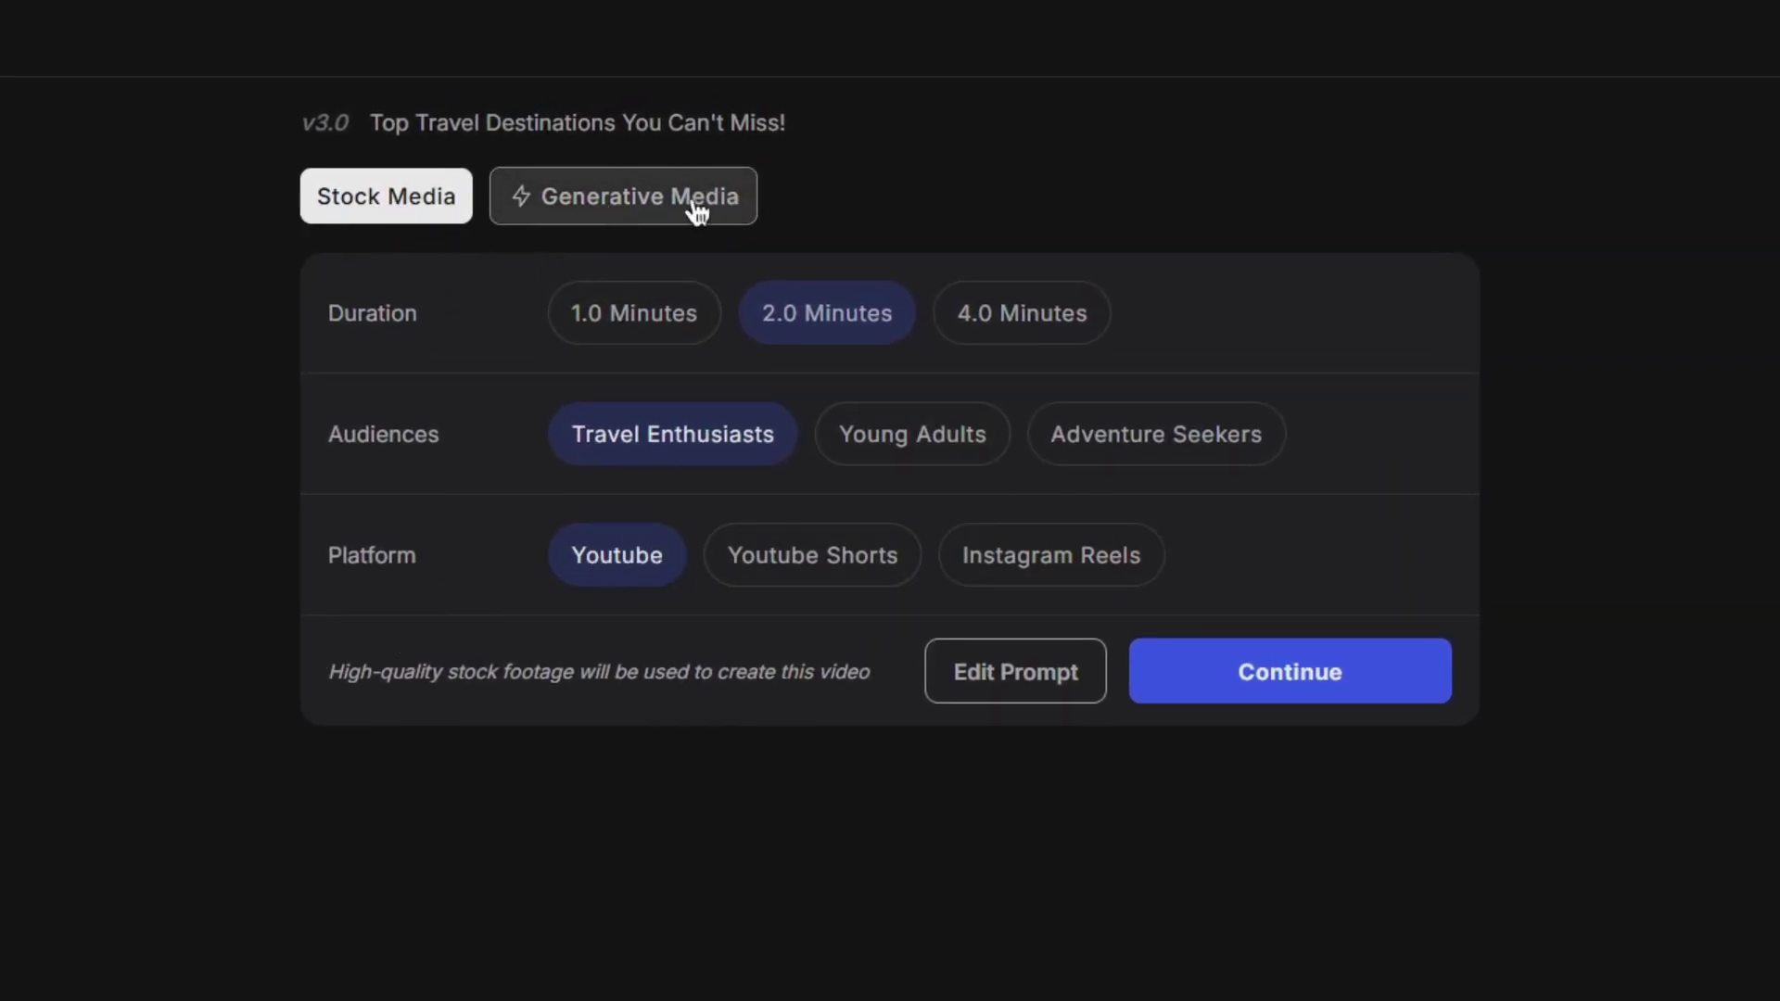
Preview Generative Media, revert to Stock Media, and create the 2.0-minute YouTube travel video
click(618, 217)
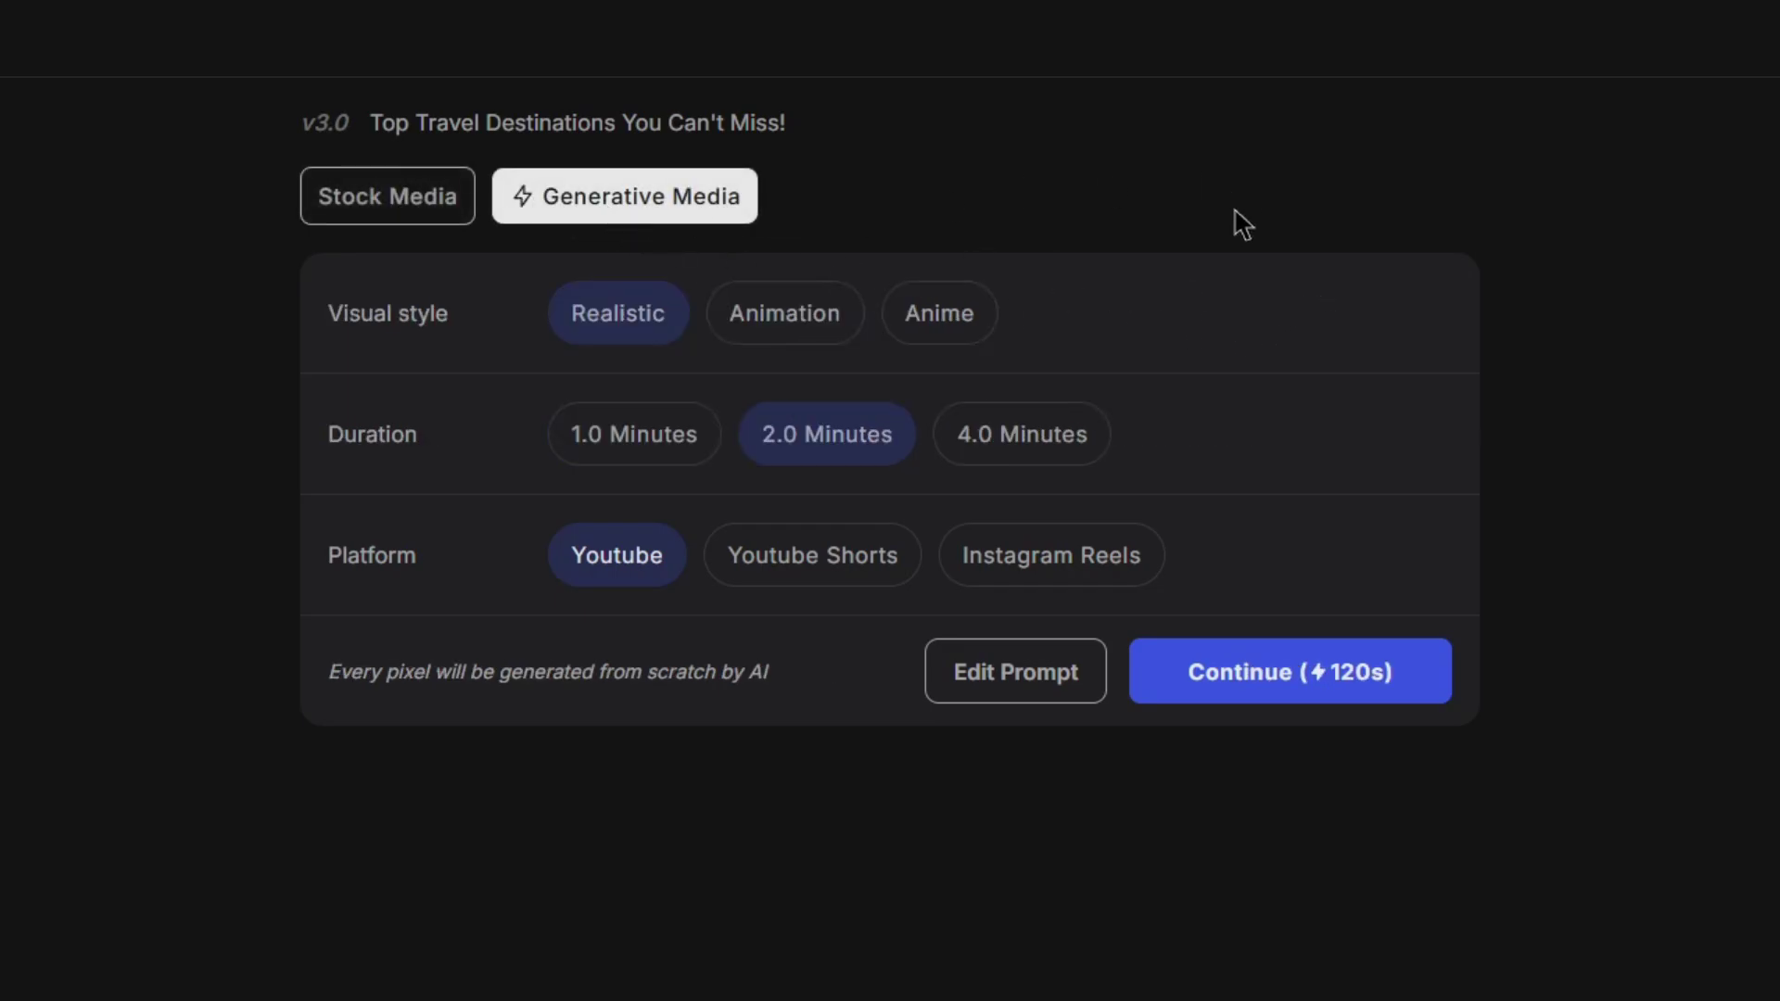
click(377, 212)
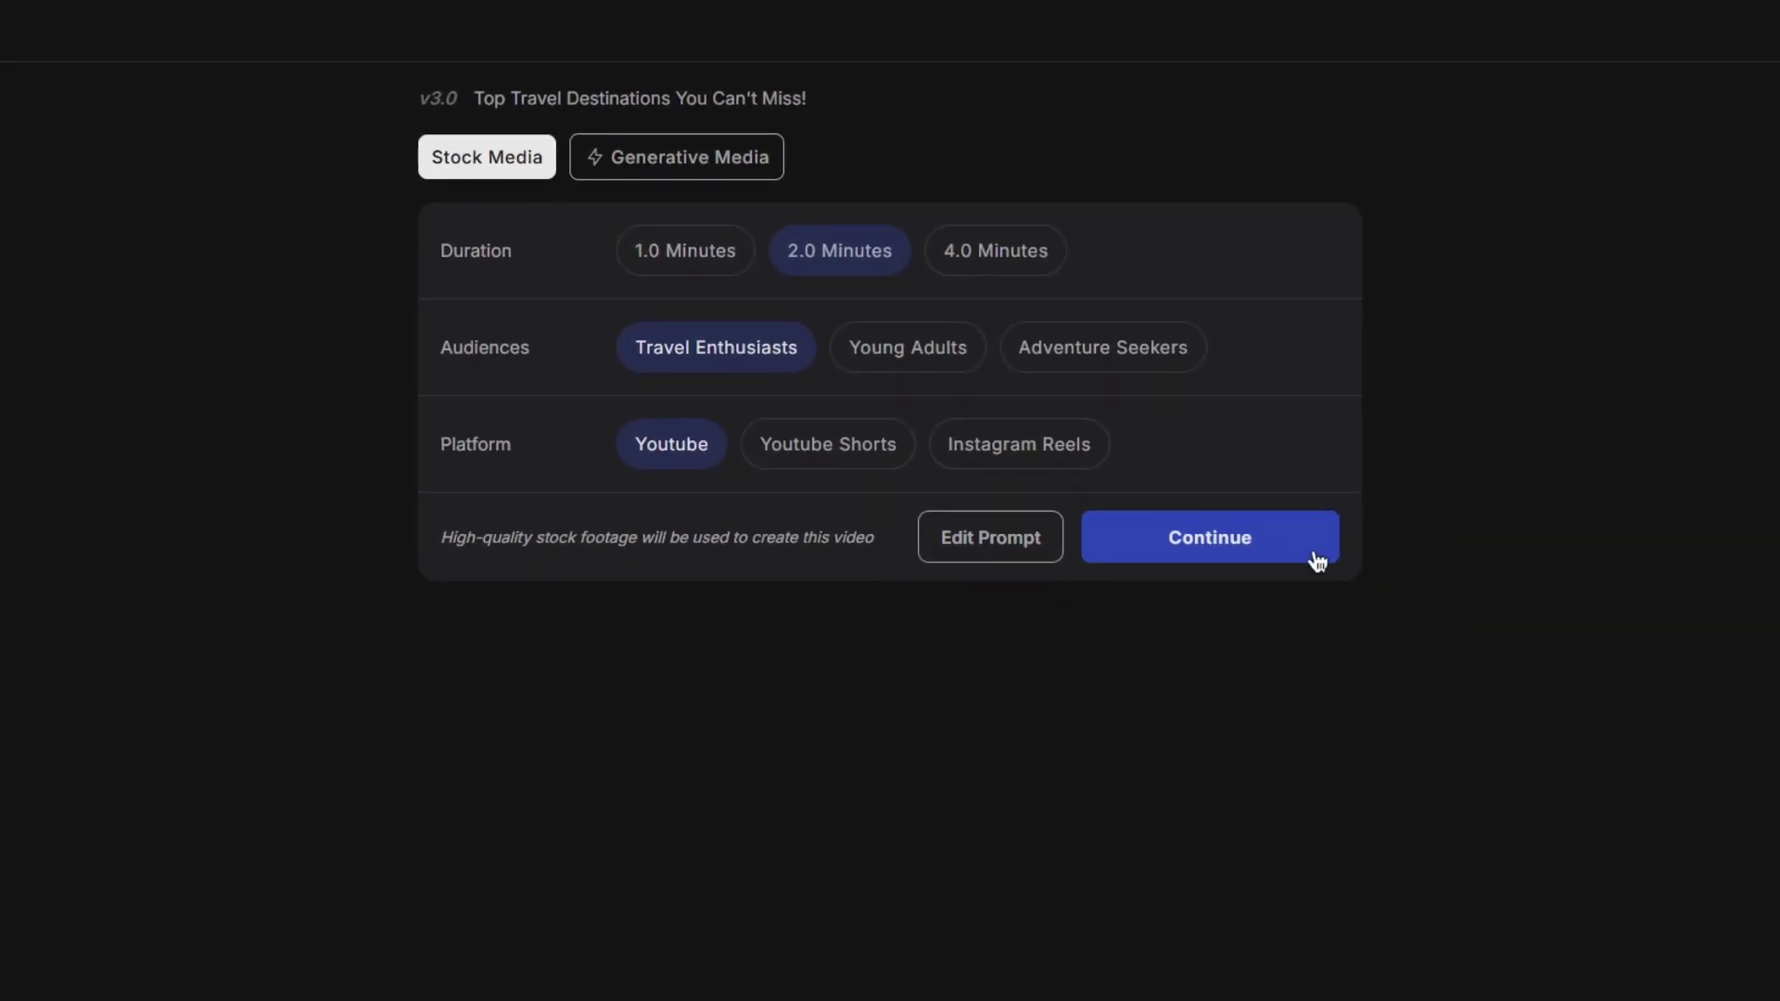
click(1318, 561)
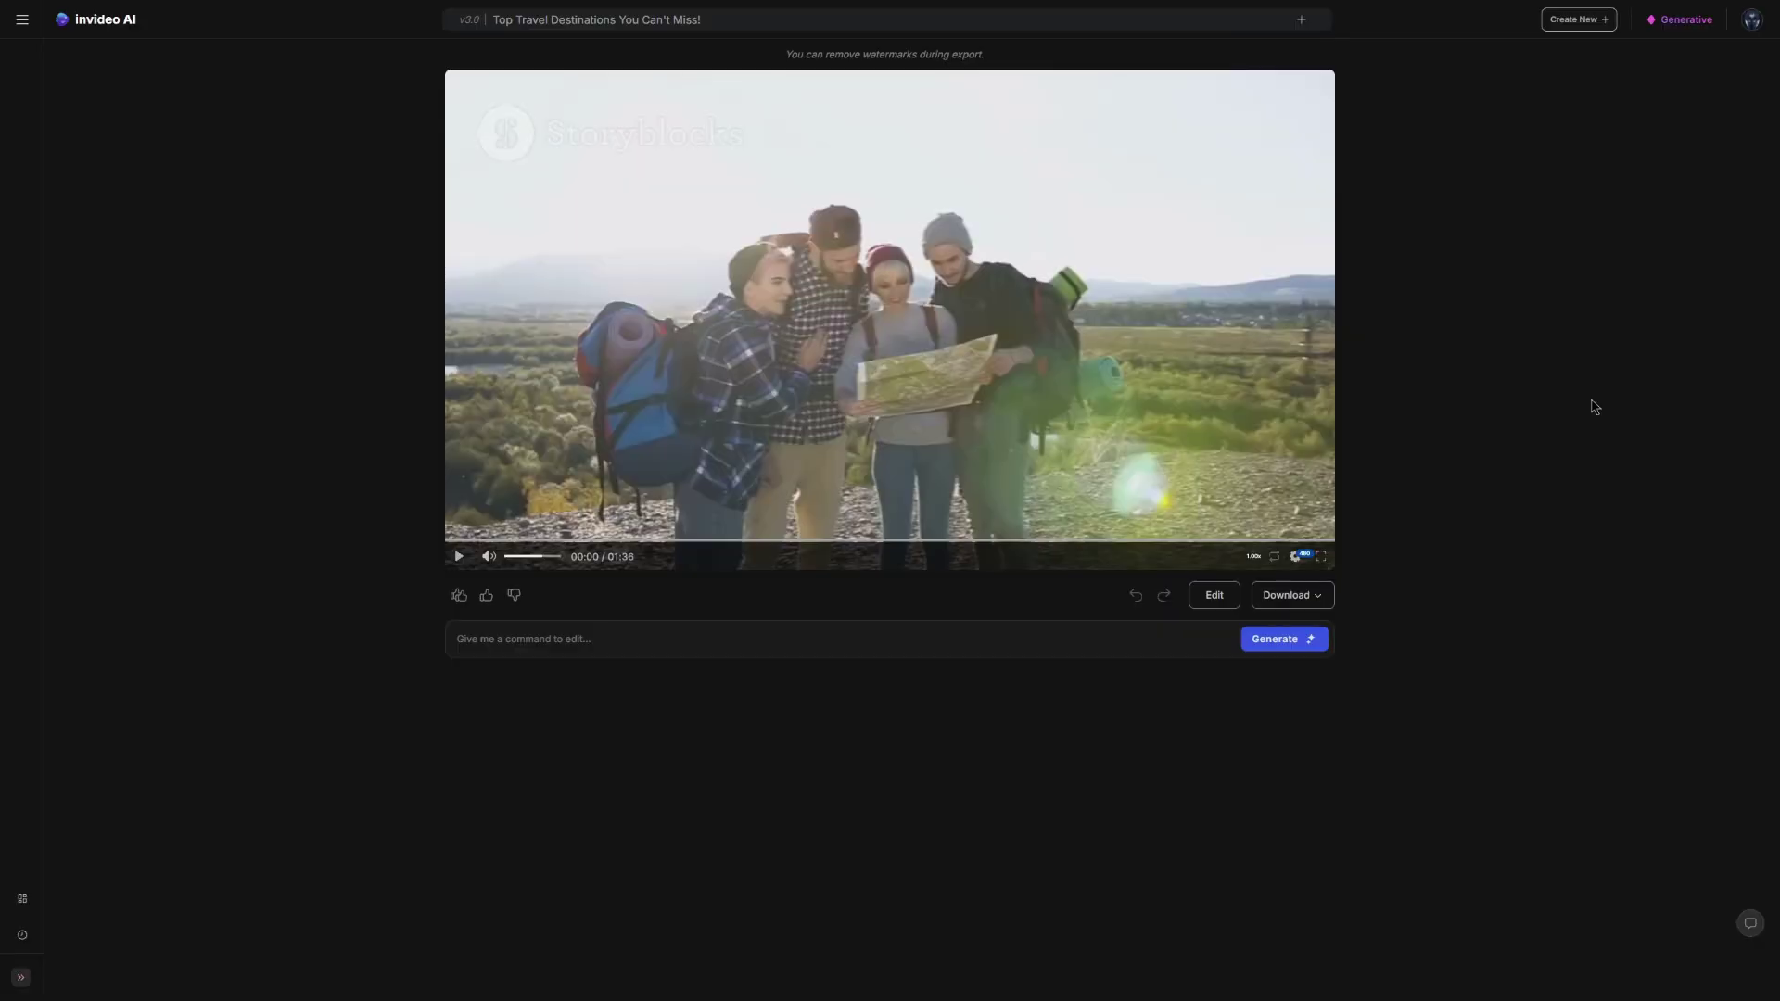
Play the finished 01:36 Top Travel Destinations video in the preview player
click(458, 556)
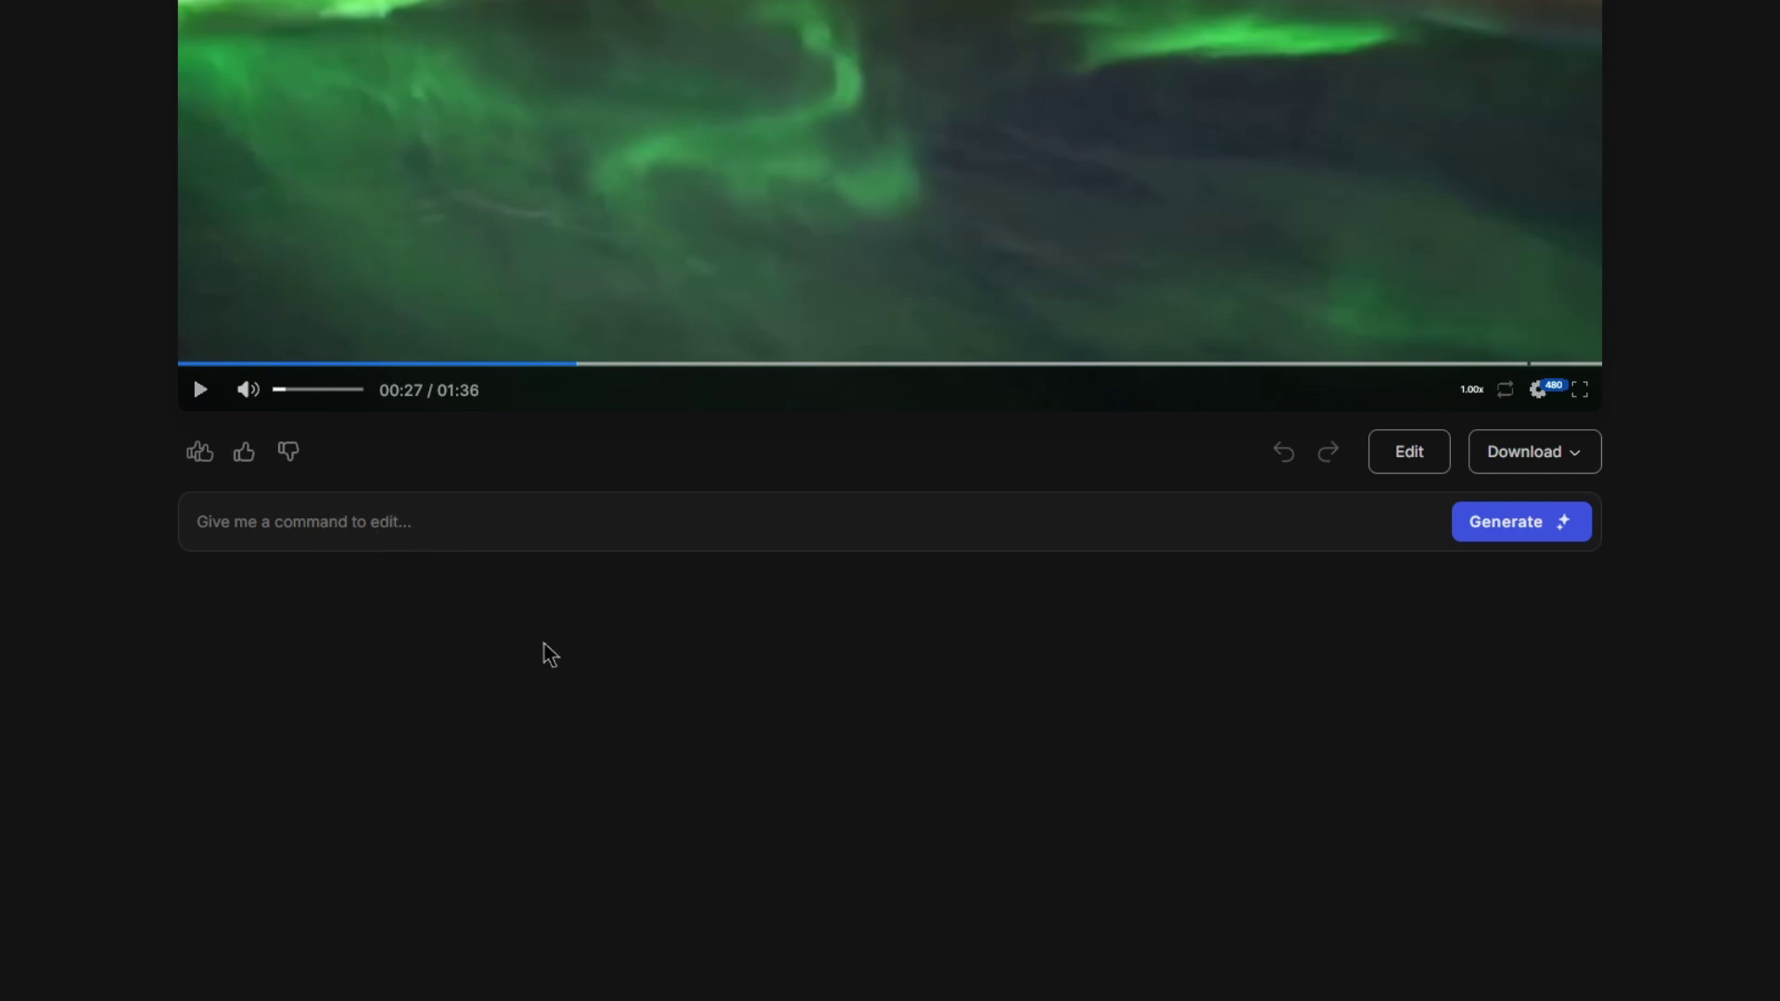
Run the 'add subtitles' command on the travel video and play it to check captions
text(add subtitles)
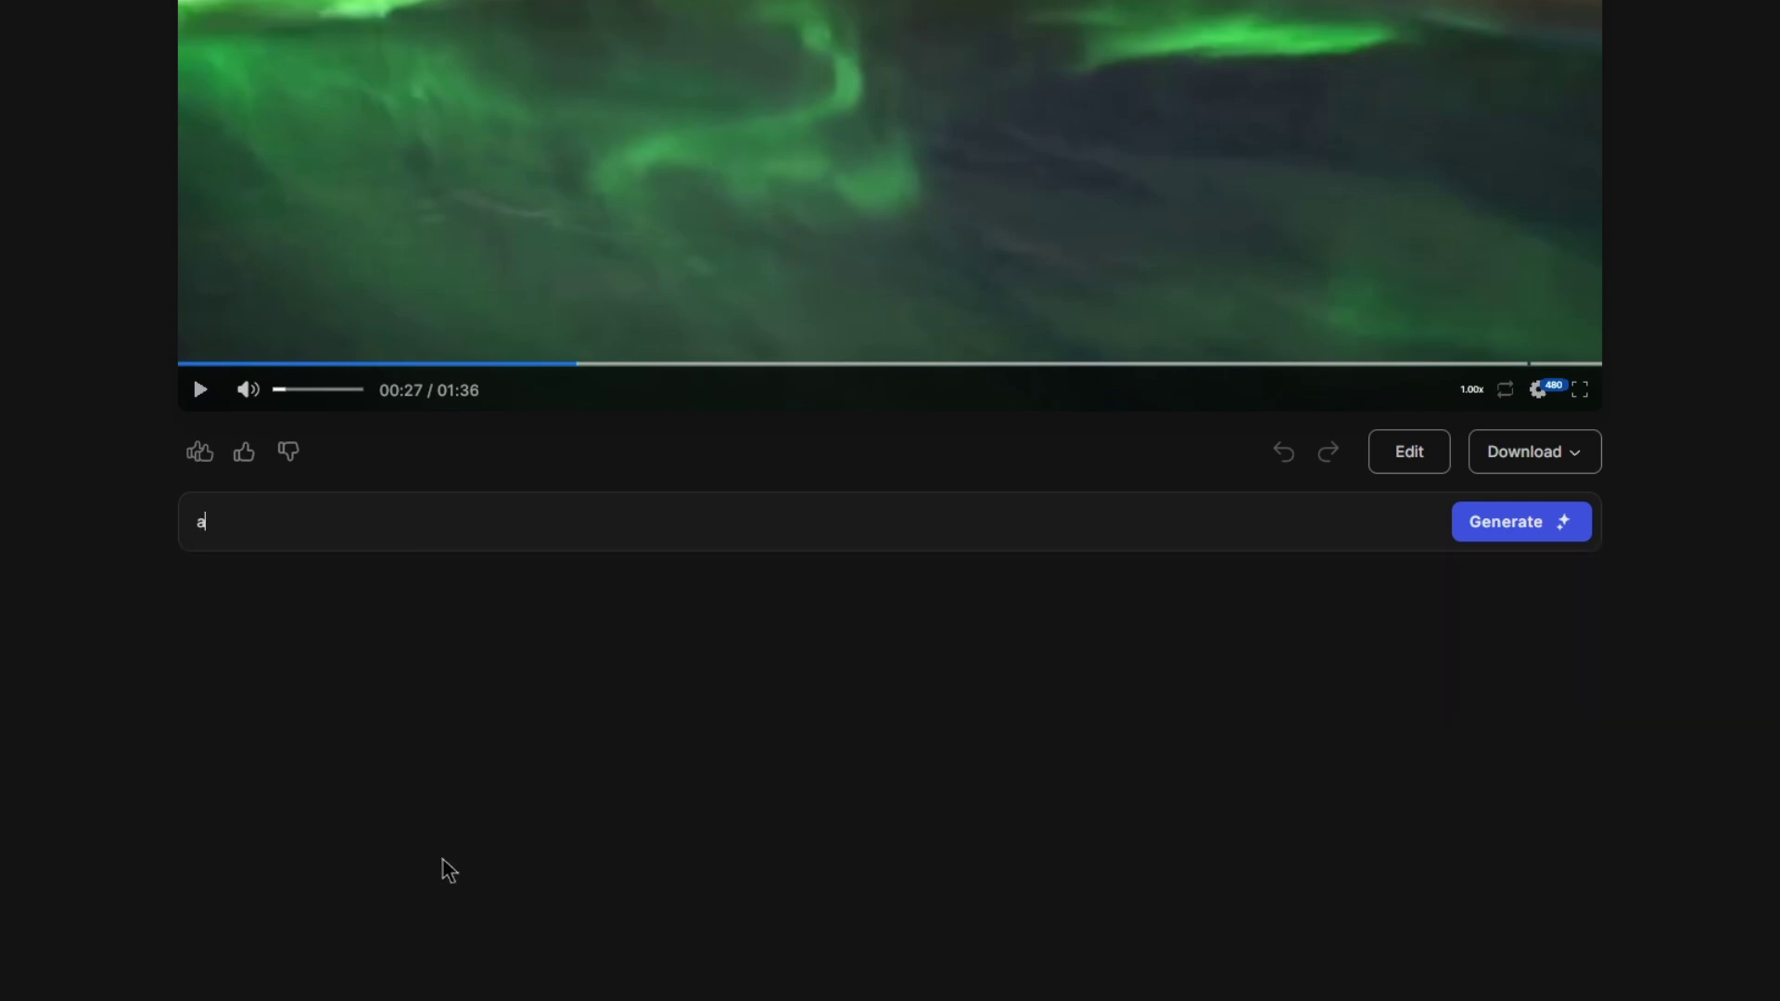
click(1561, 529)
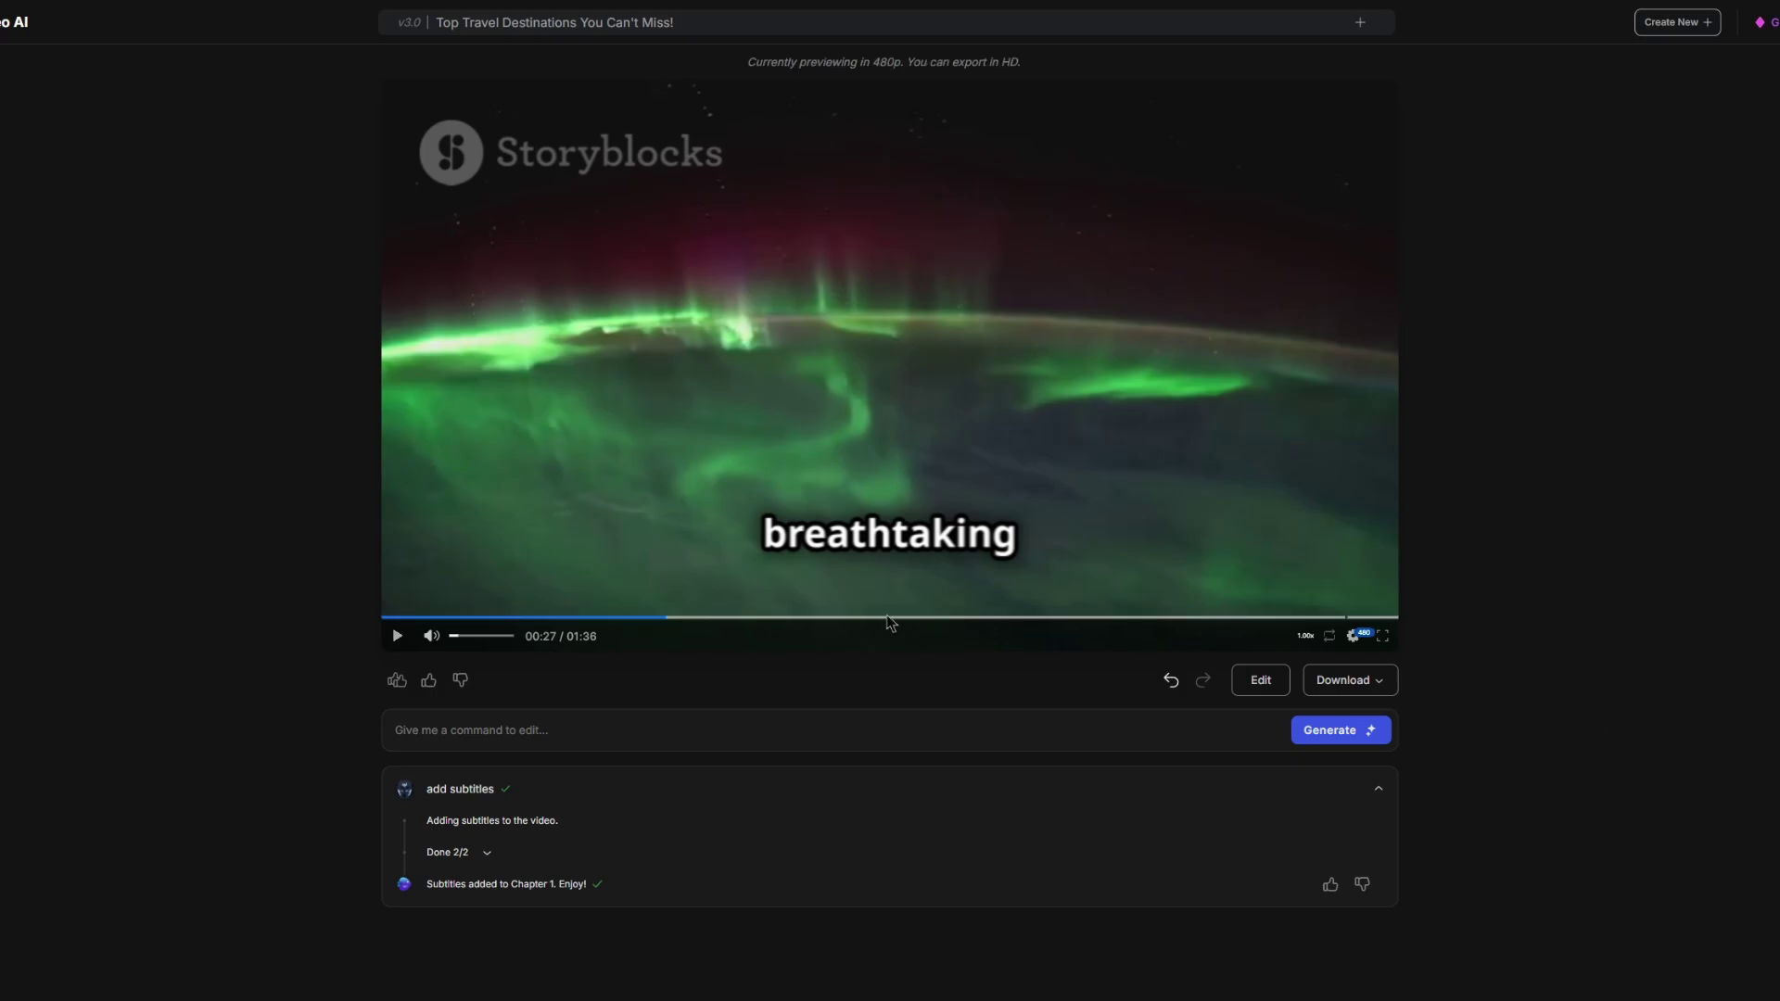
click(397, 636)
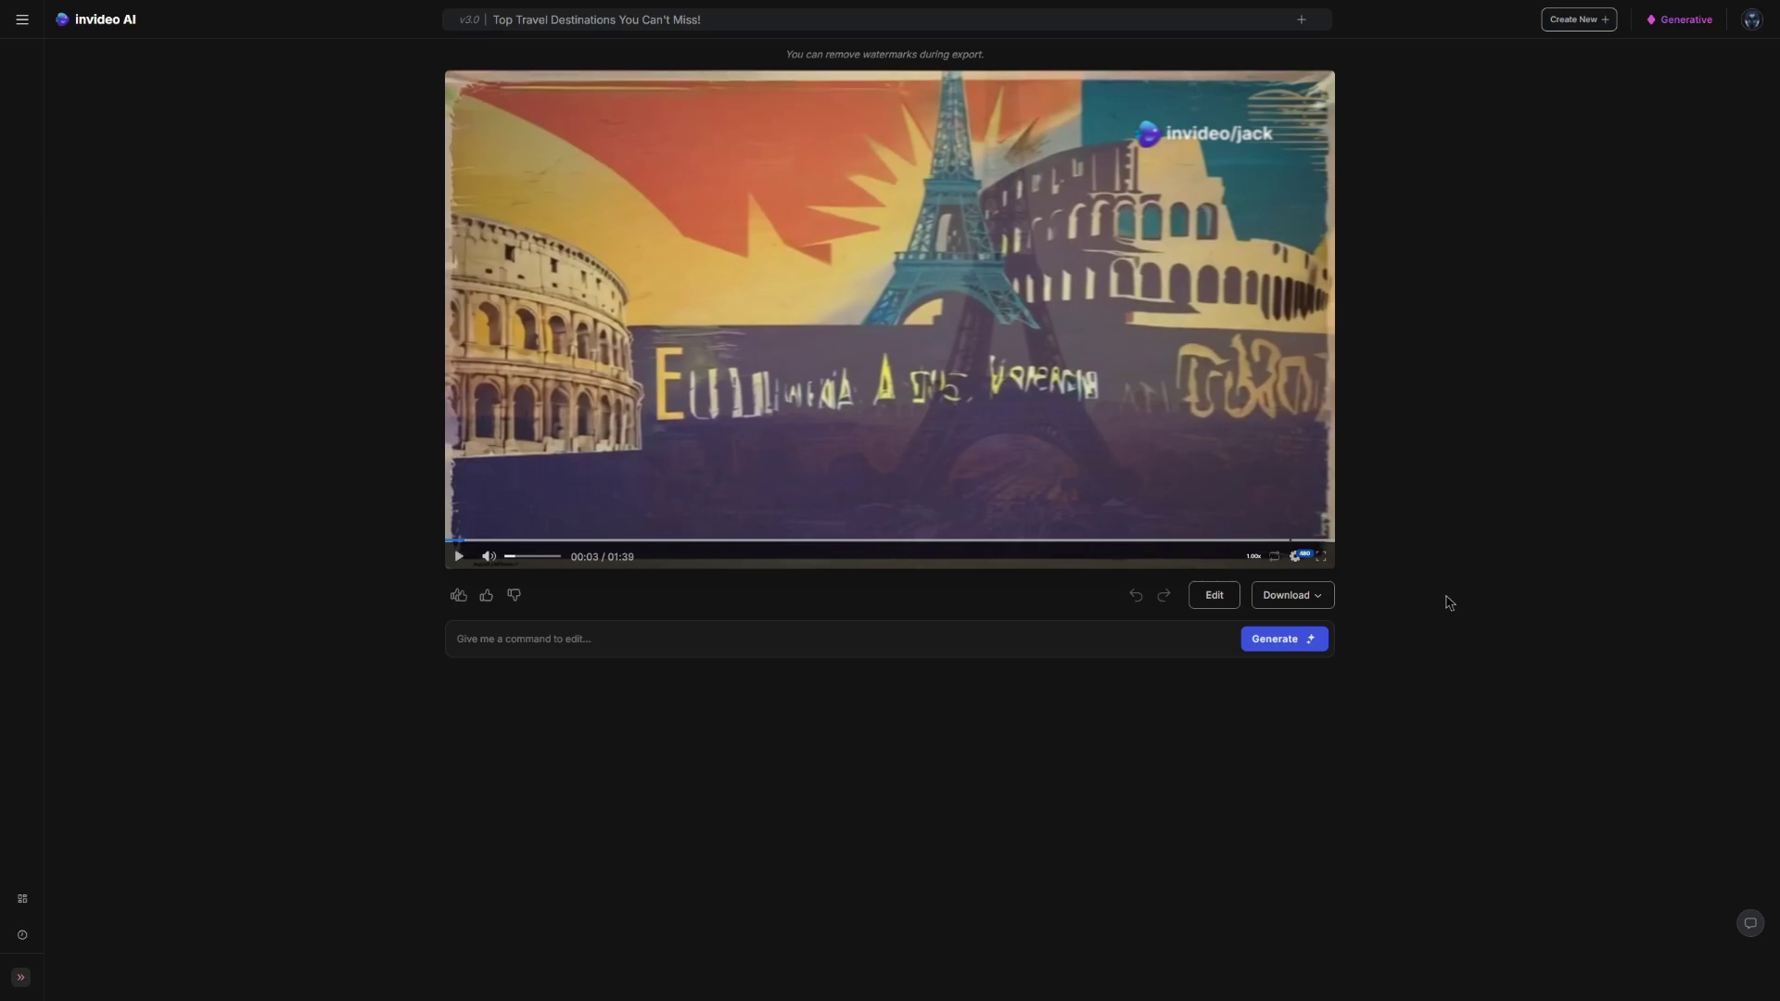
Play the Rome video, jump back to the Colosseum part, and start an edit command
click(459, 556)
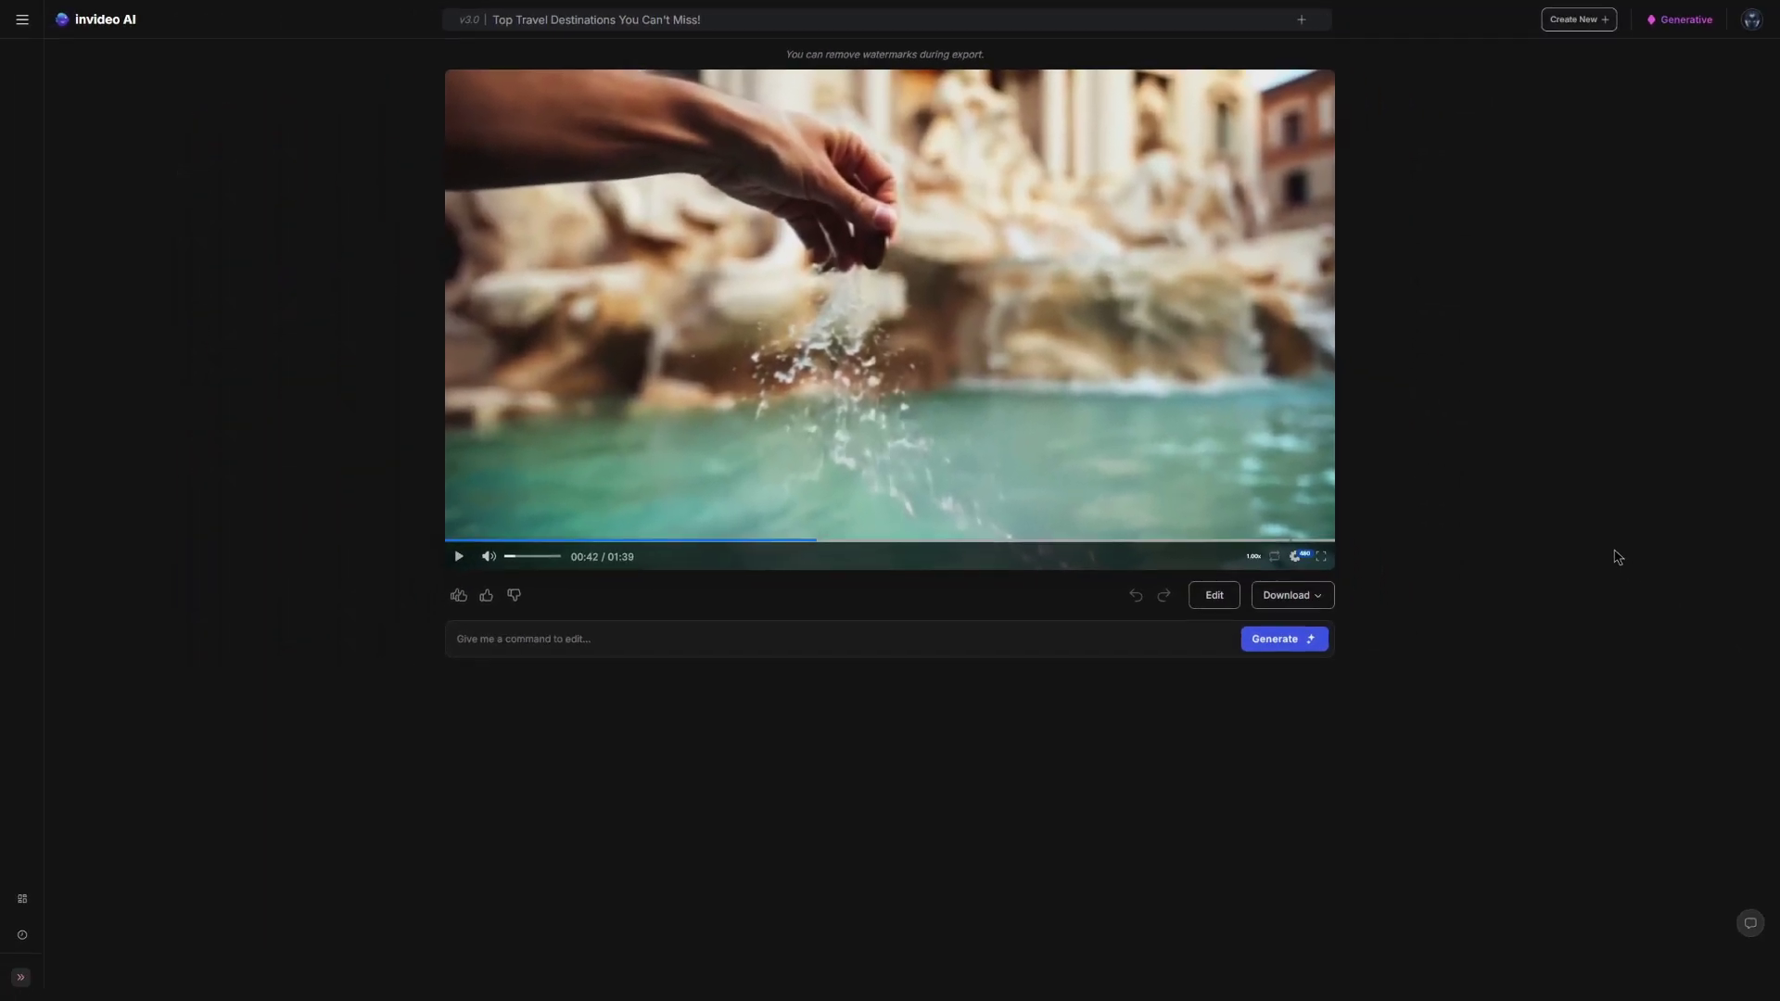
click(710, 546)
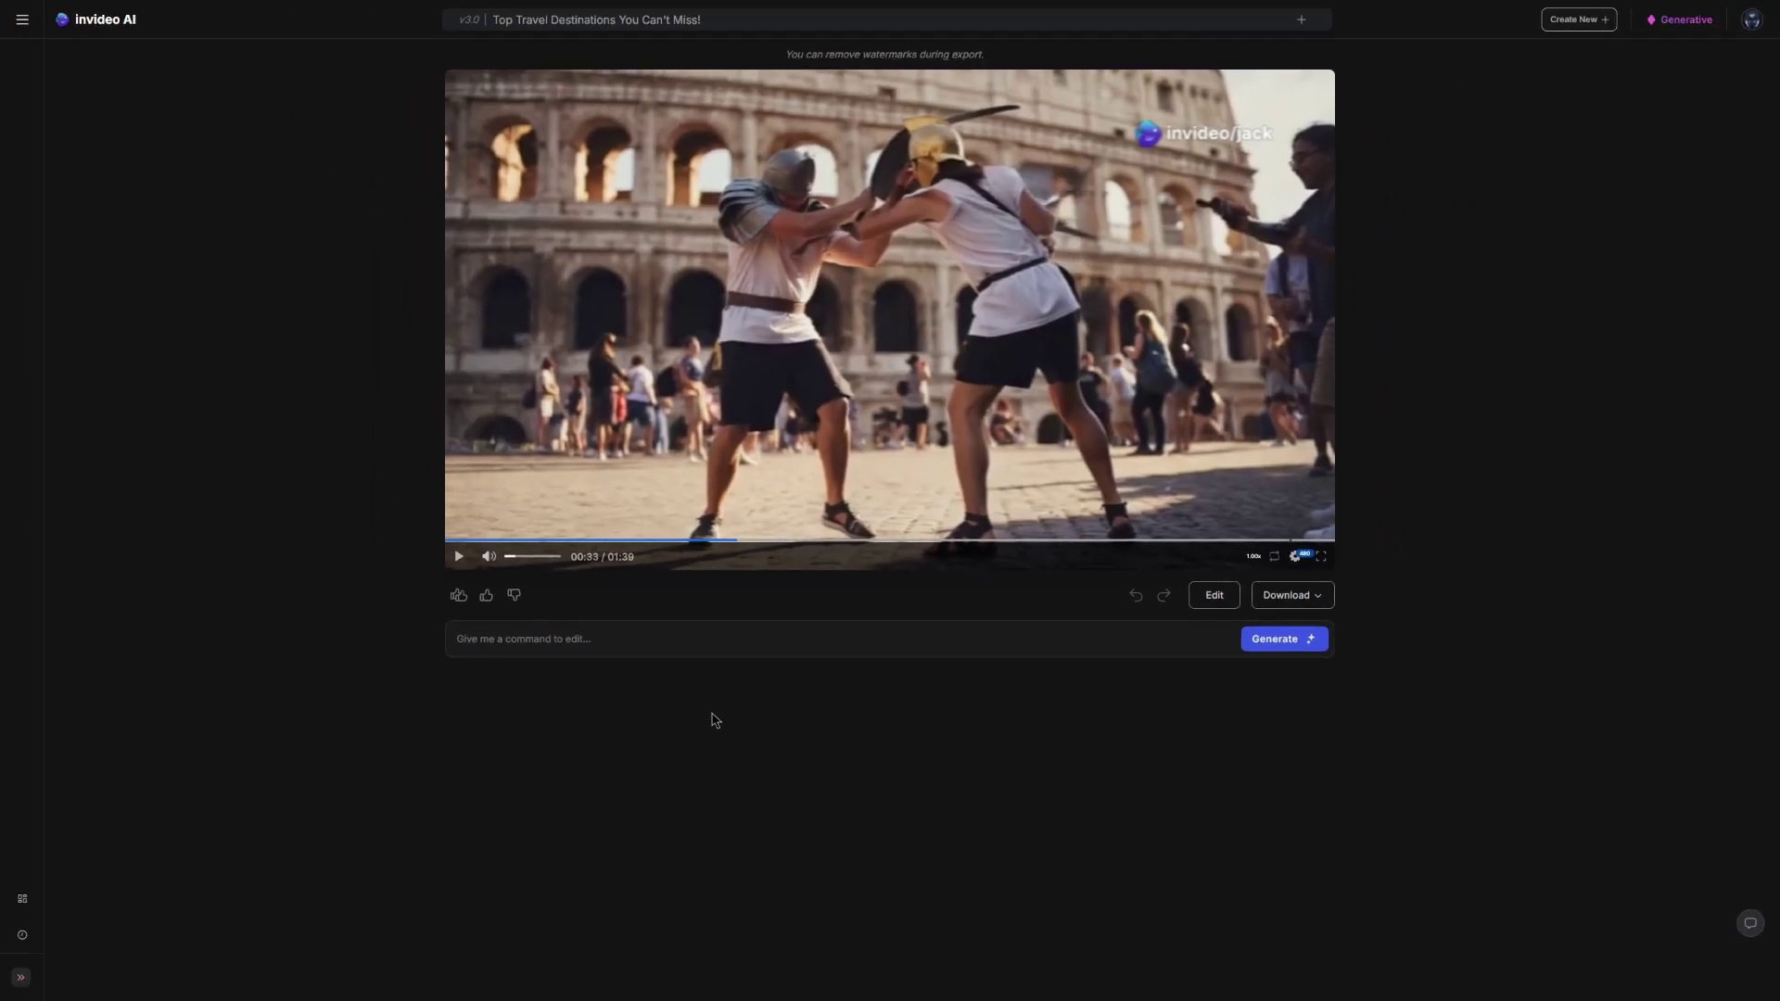
click(555, 643)
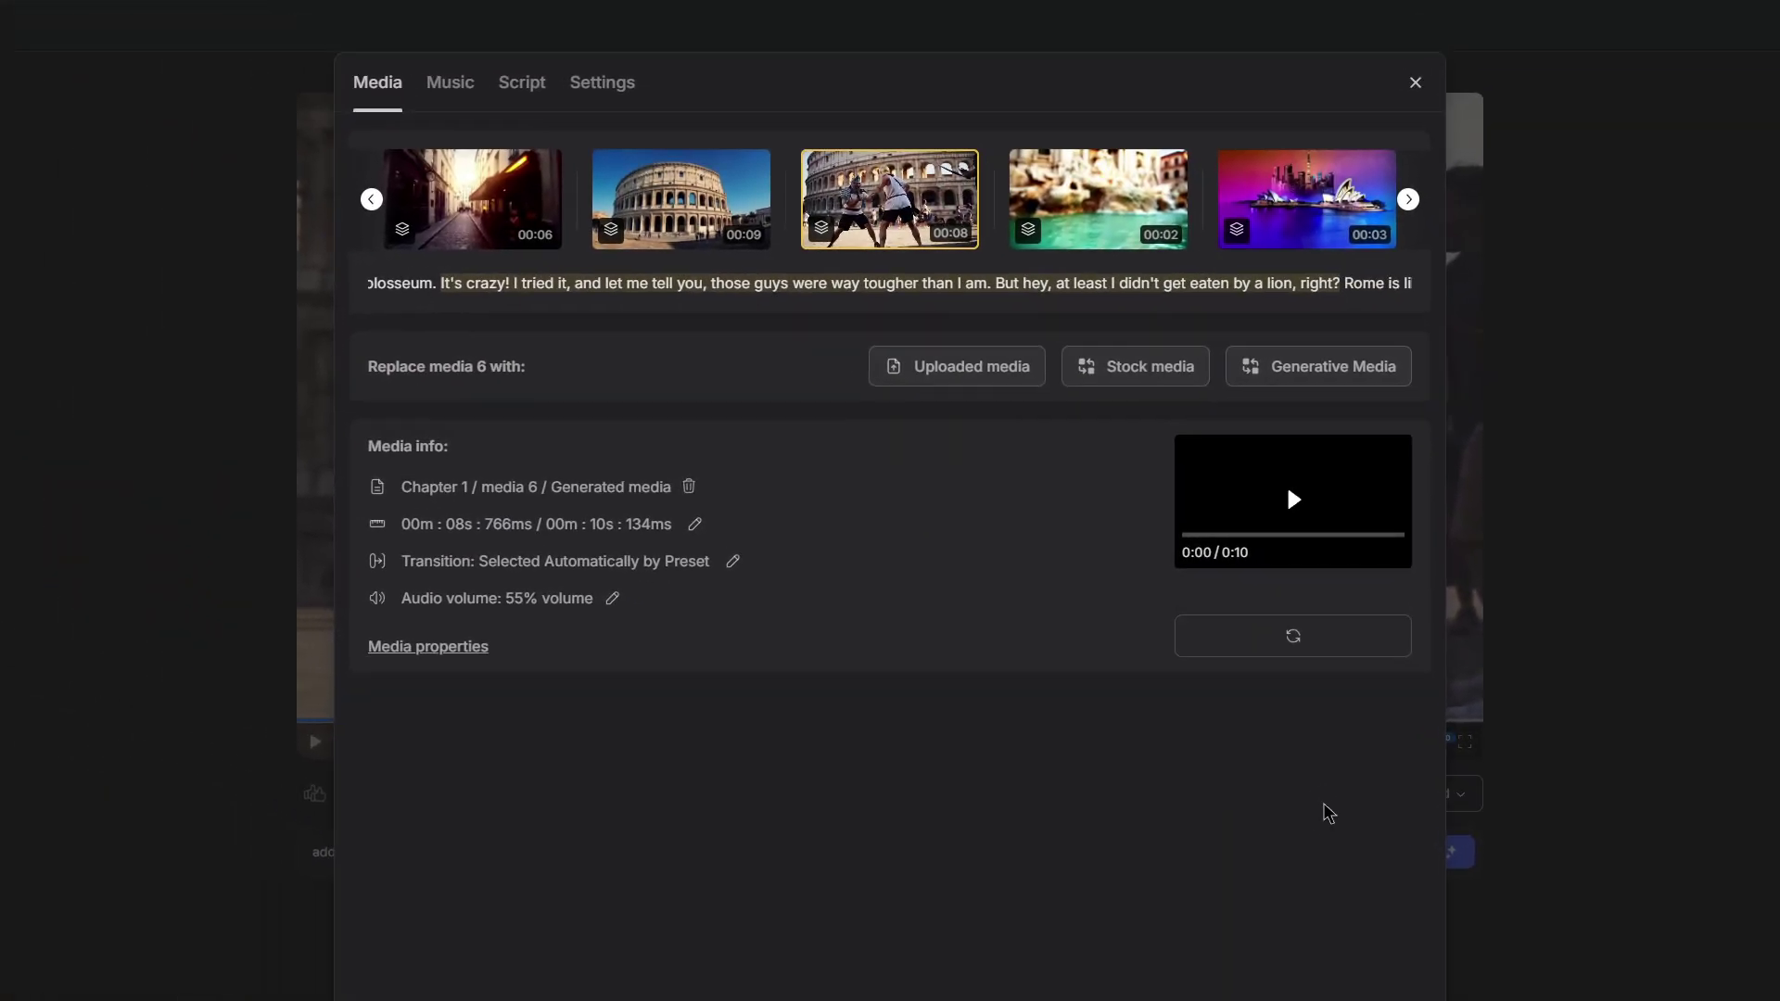
Select media 6, the Colosseum gladiator scene, in the media editor
click(649, 233)
click(524, 214)
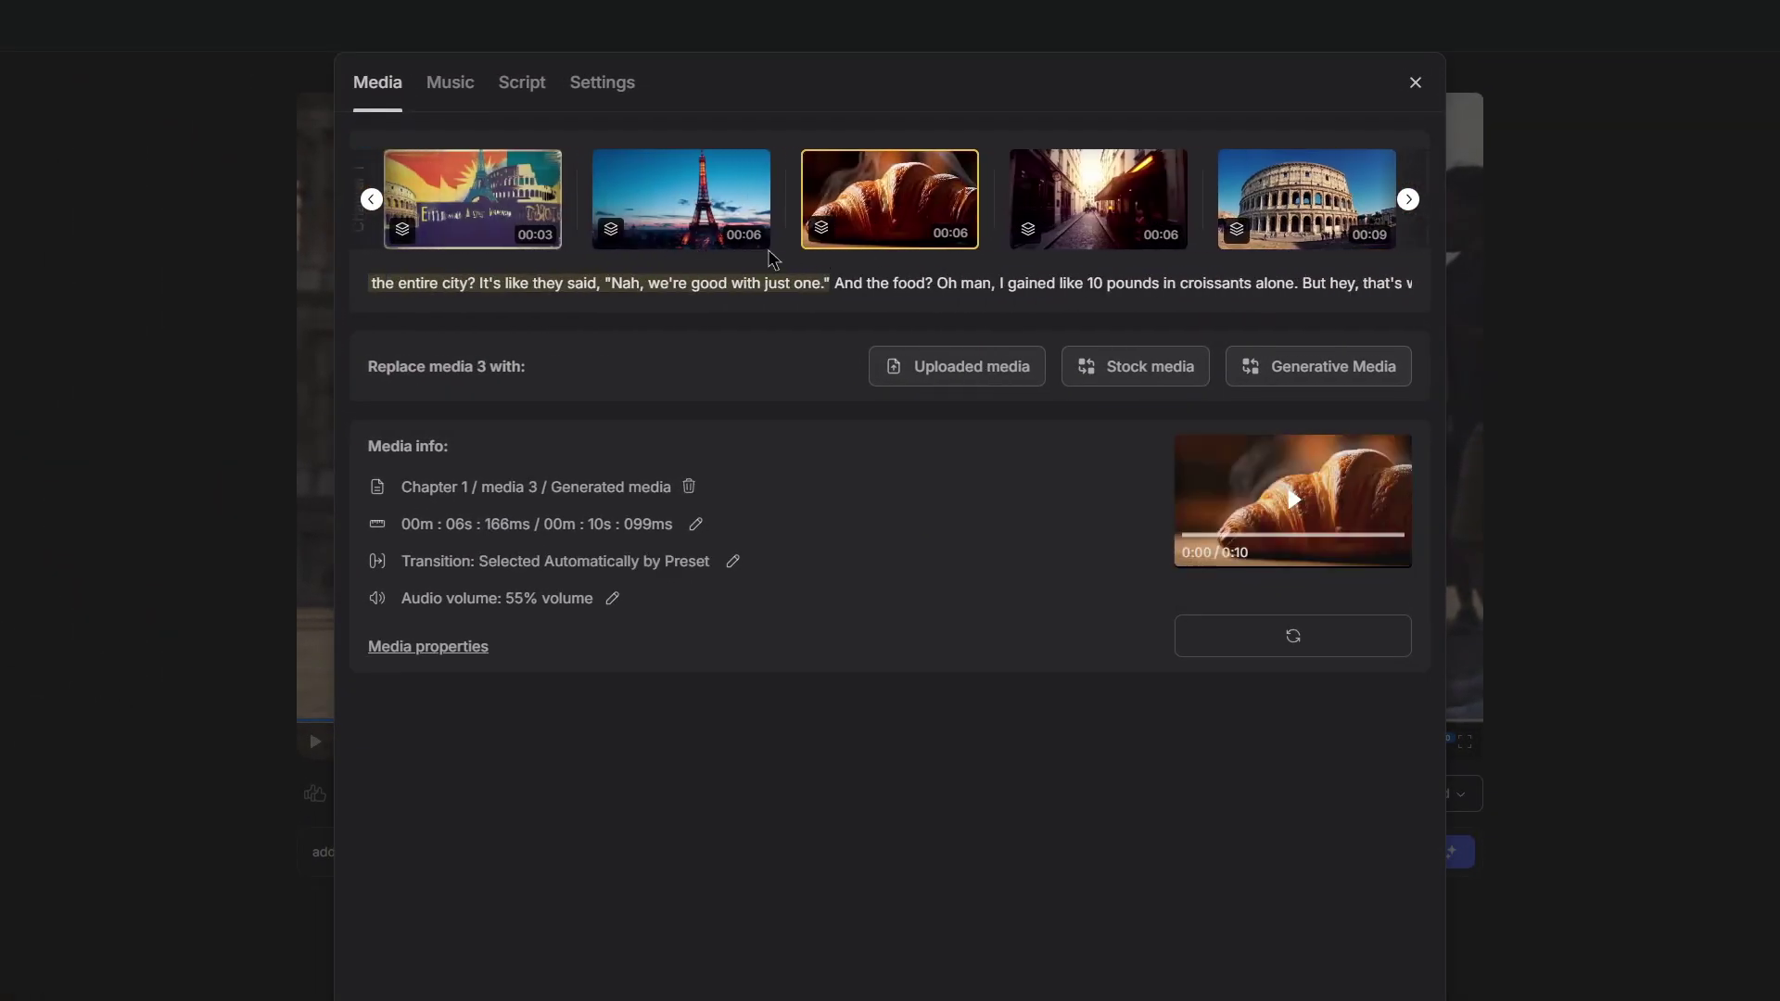
click(1087, 237)
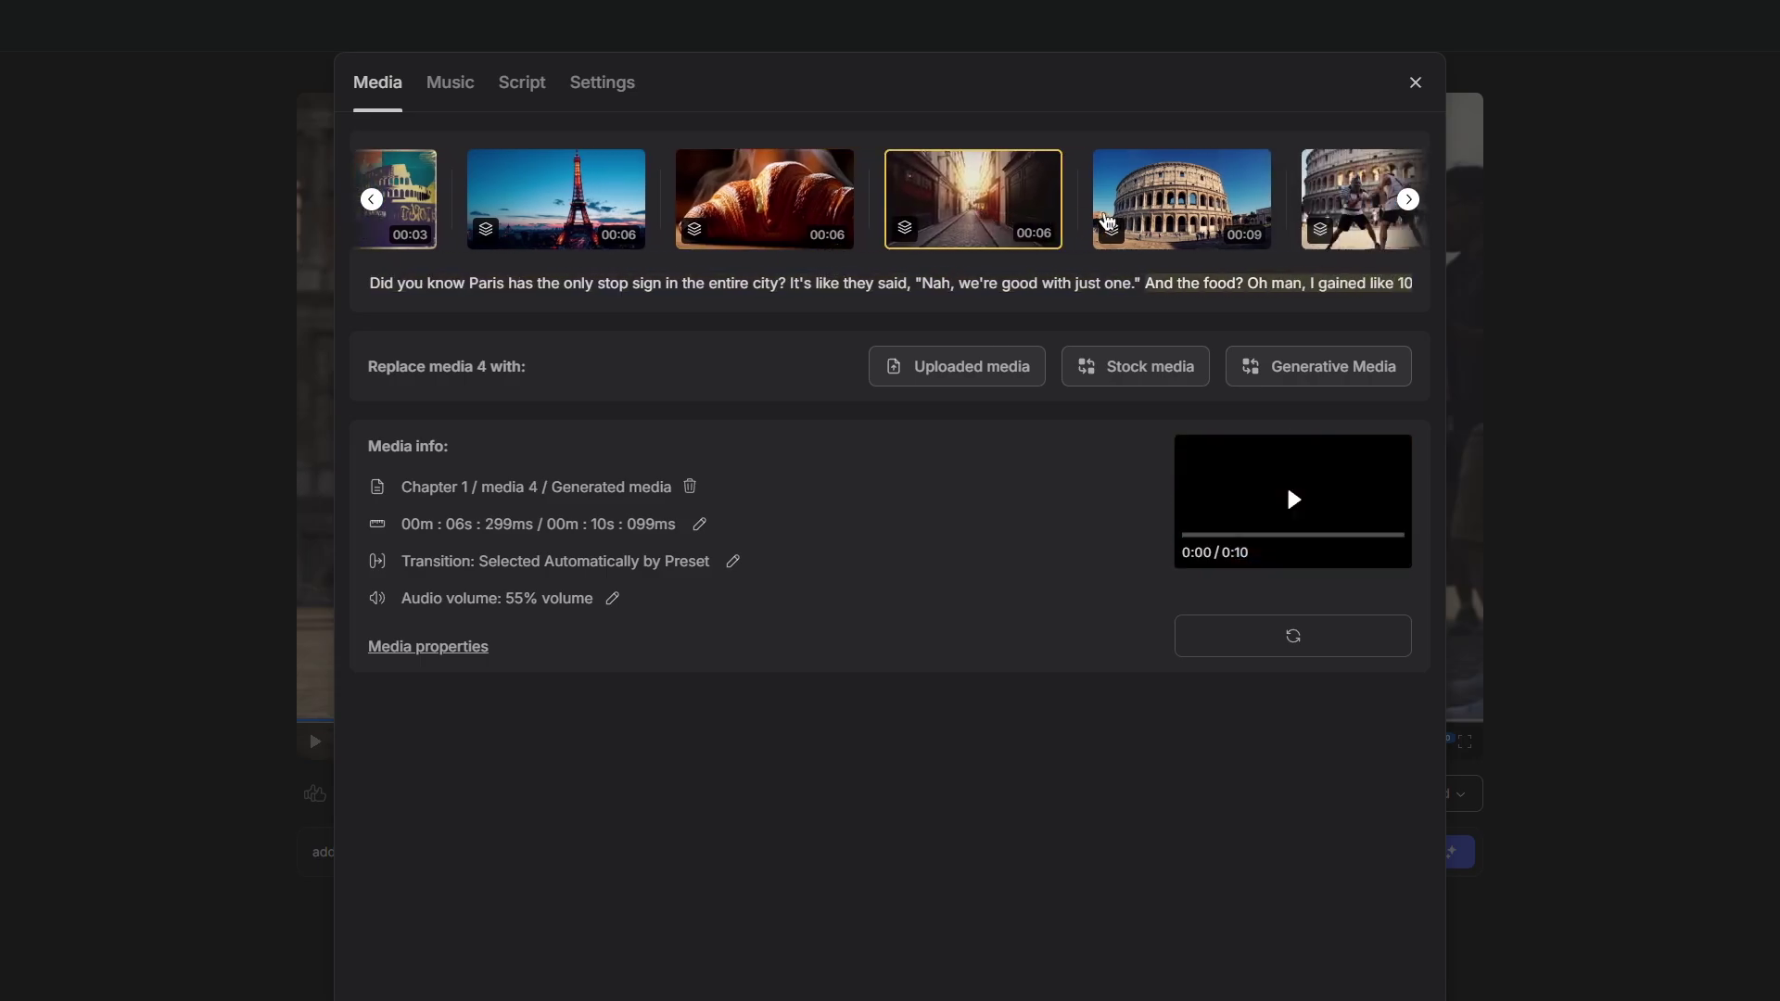
click(1315, 210)
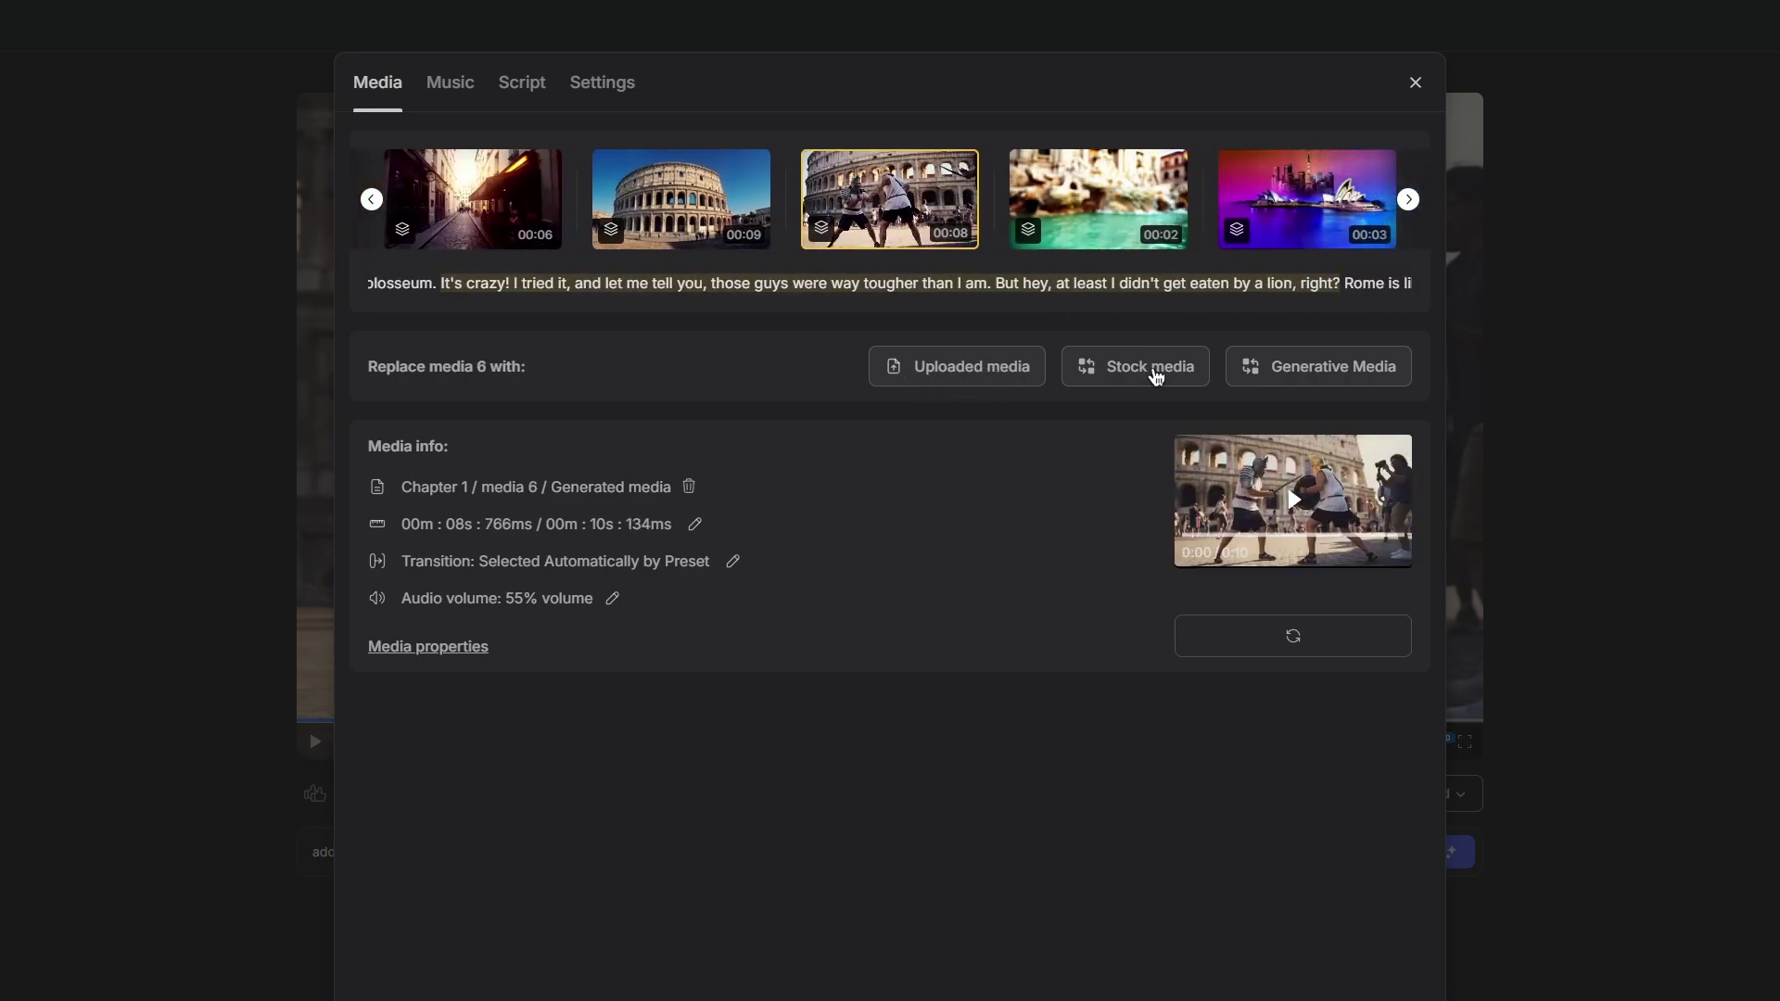
Browse the generated-clip library for gladiator scene replacements, then close without replacing
click(1333, 376)
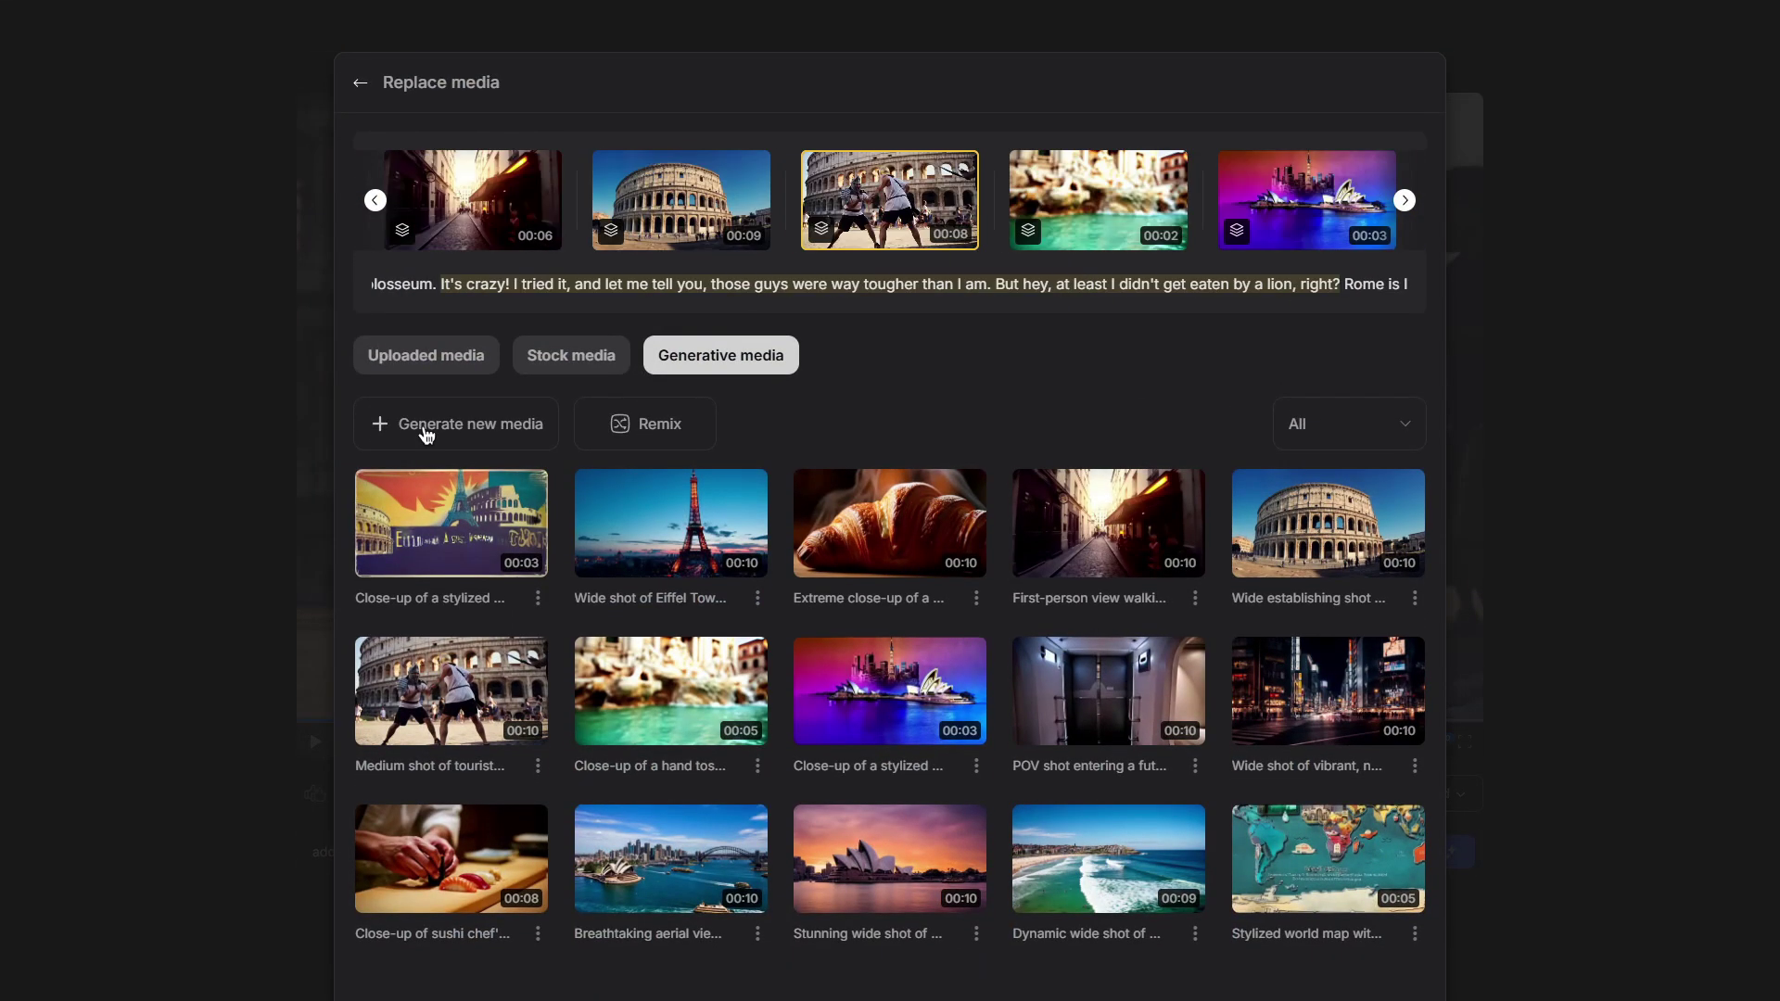
click(477, 431)
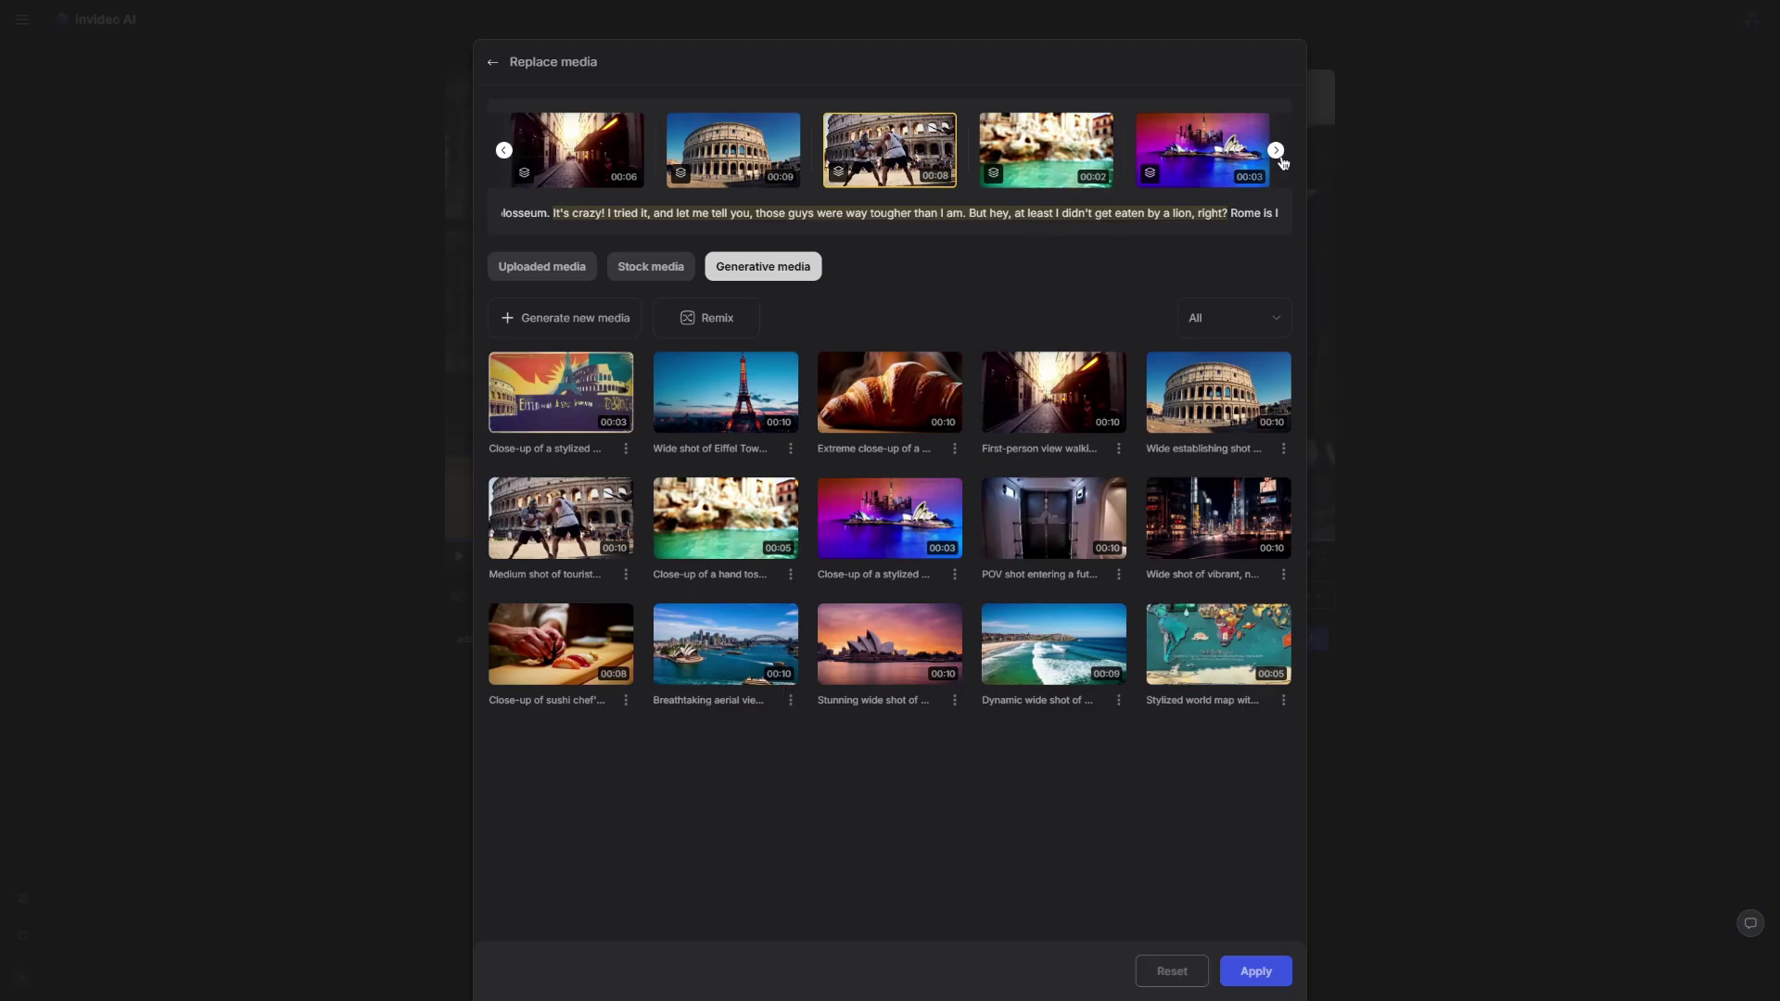
click(1276, 150)
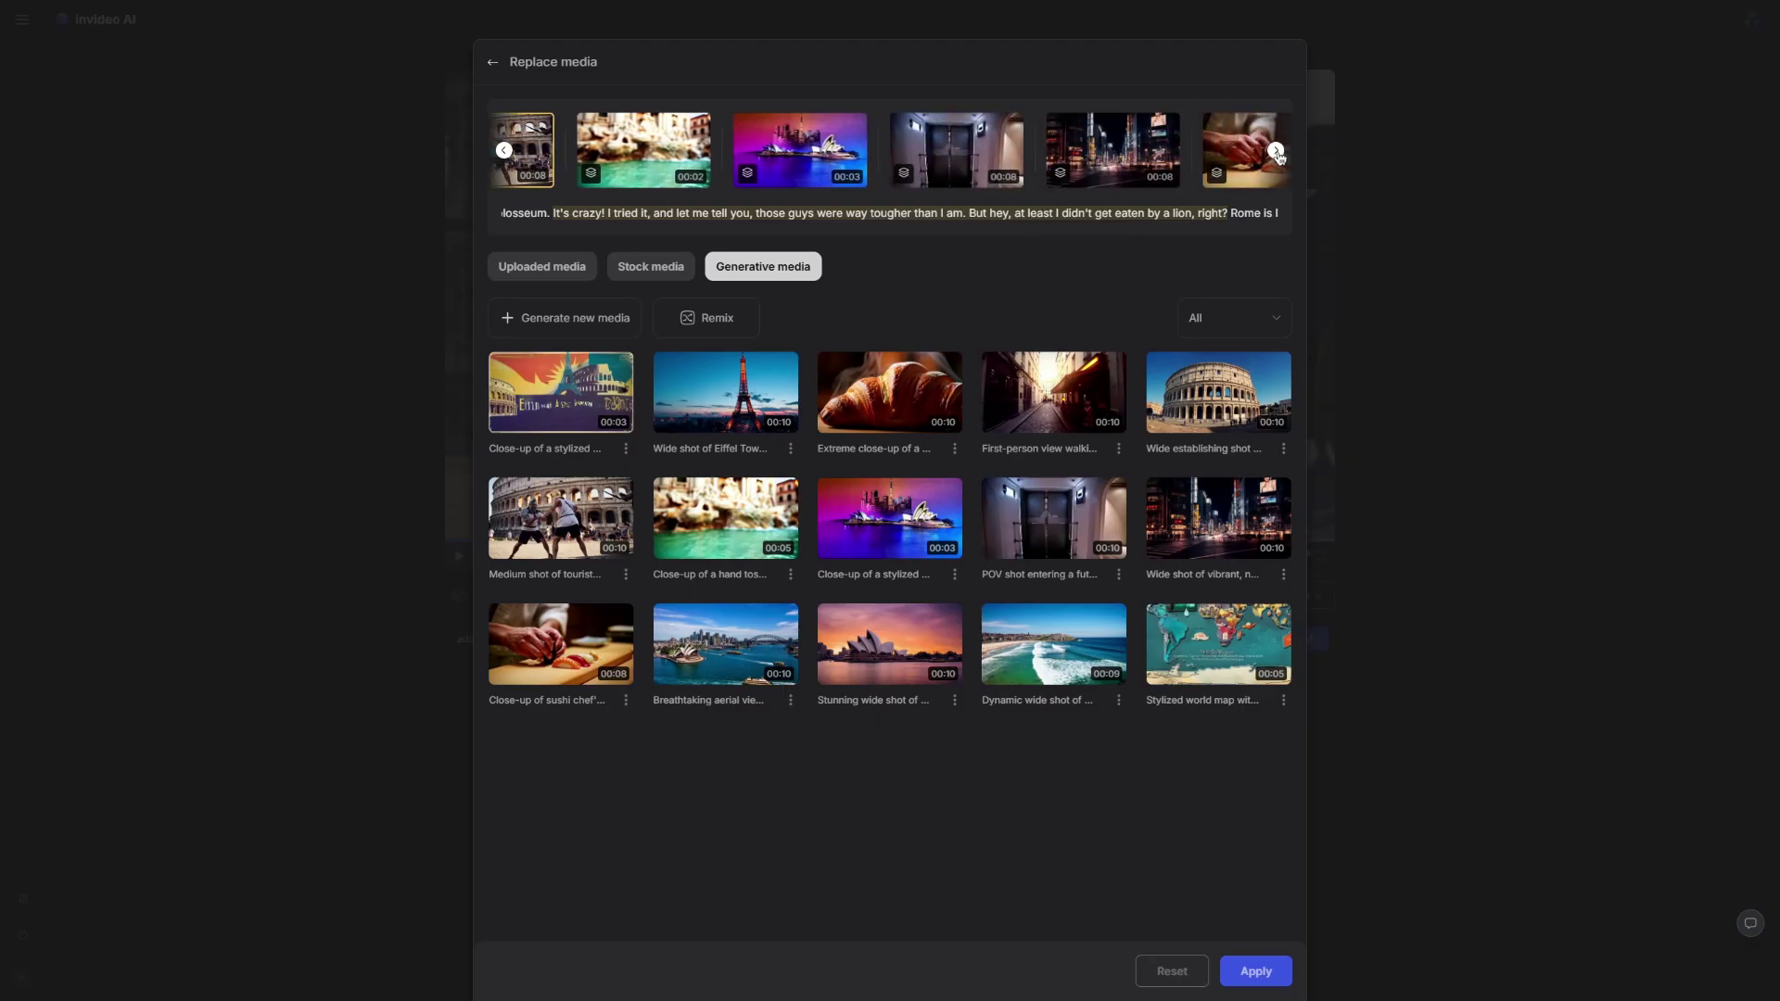
click(1276, 150)
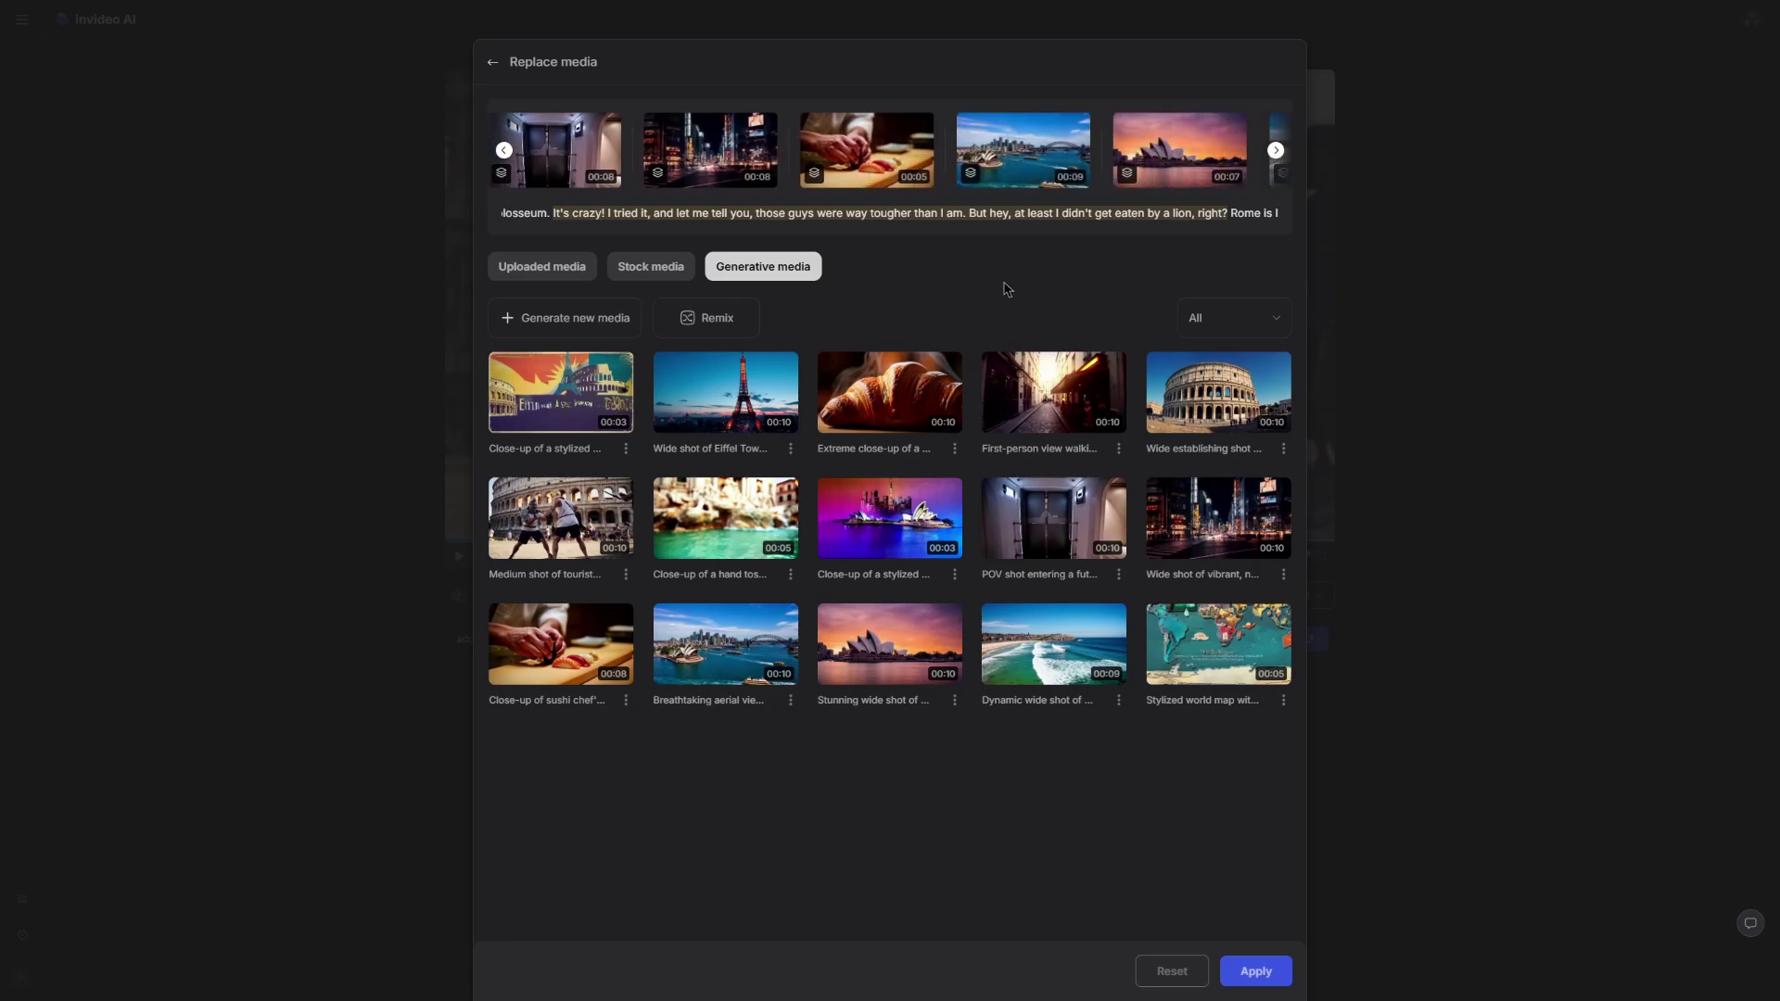
key(Escape)
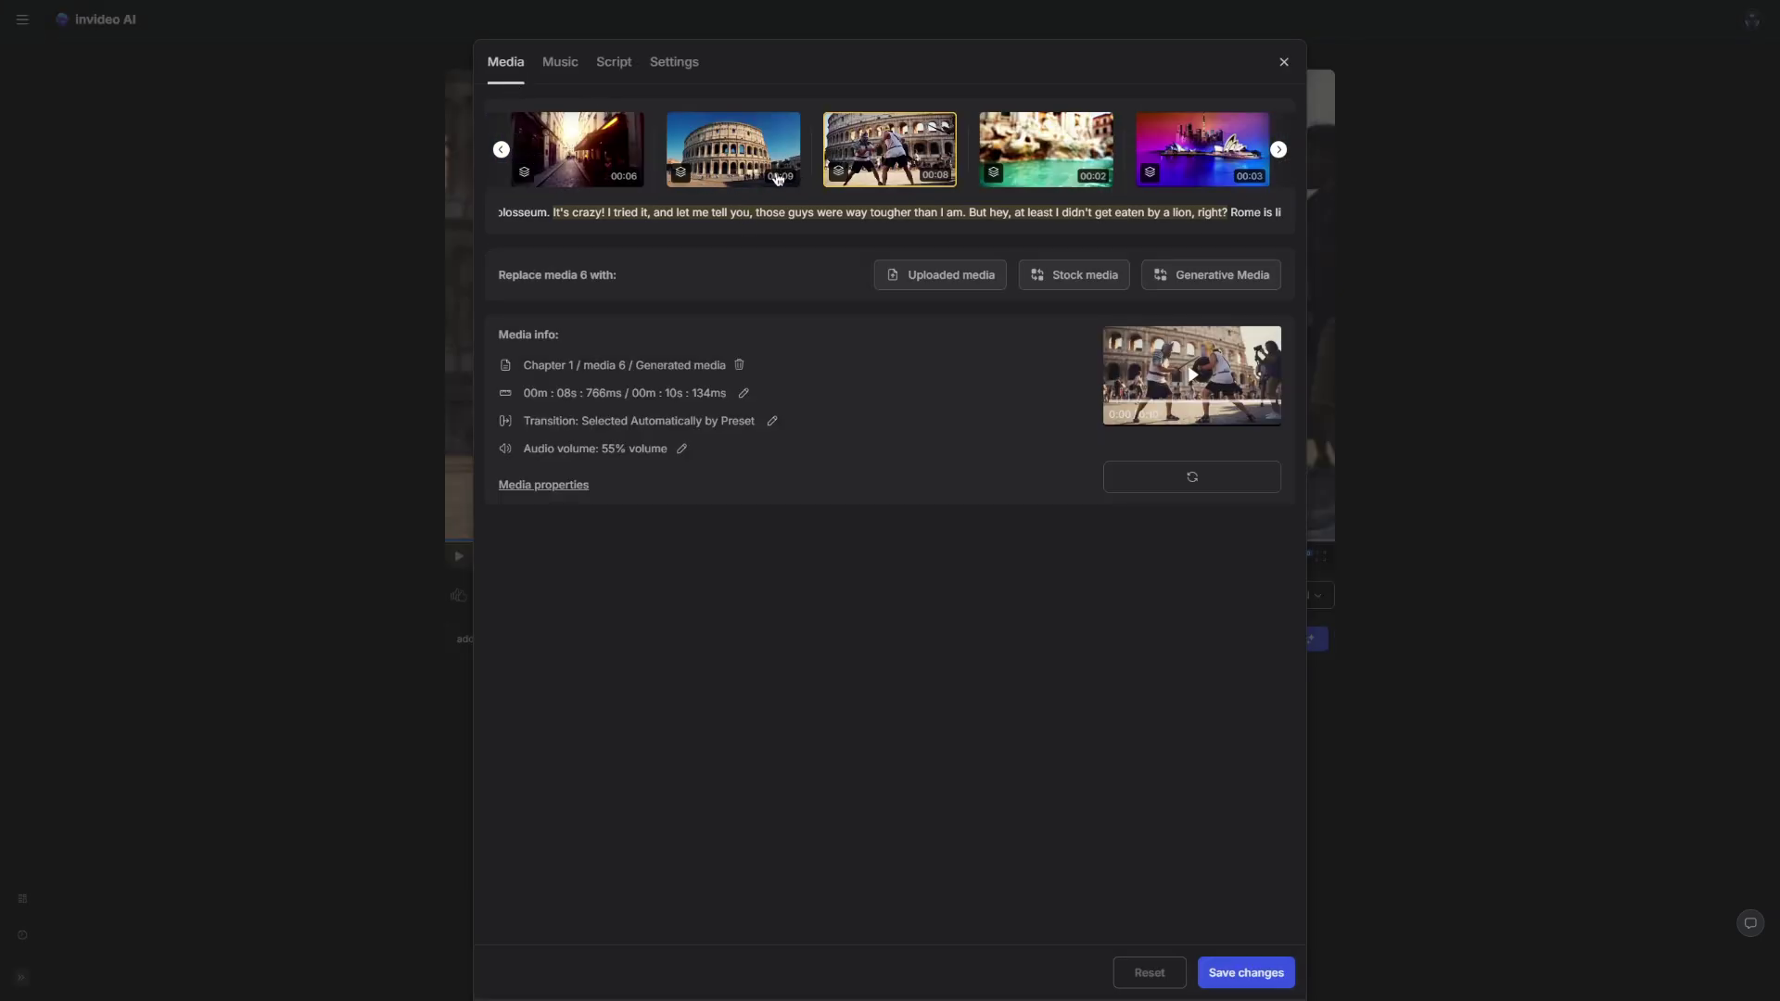
Browse stock music replacements but keep Road Trip as the Chapter 1 track
click(579, 69)
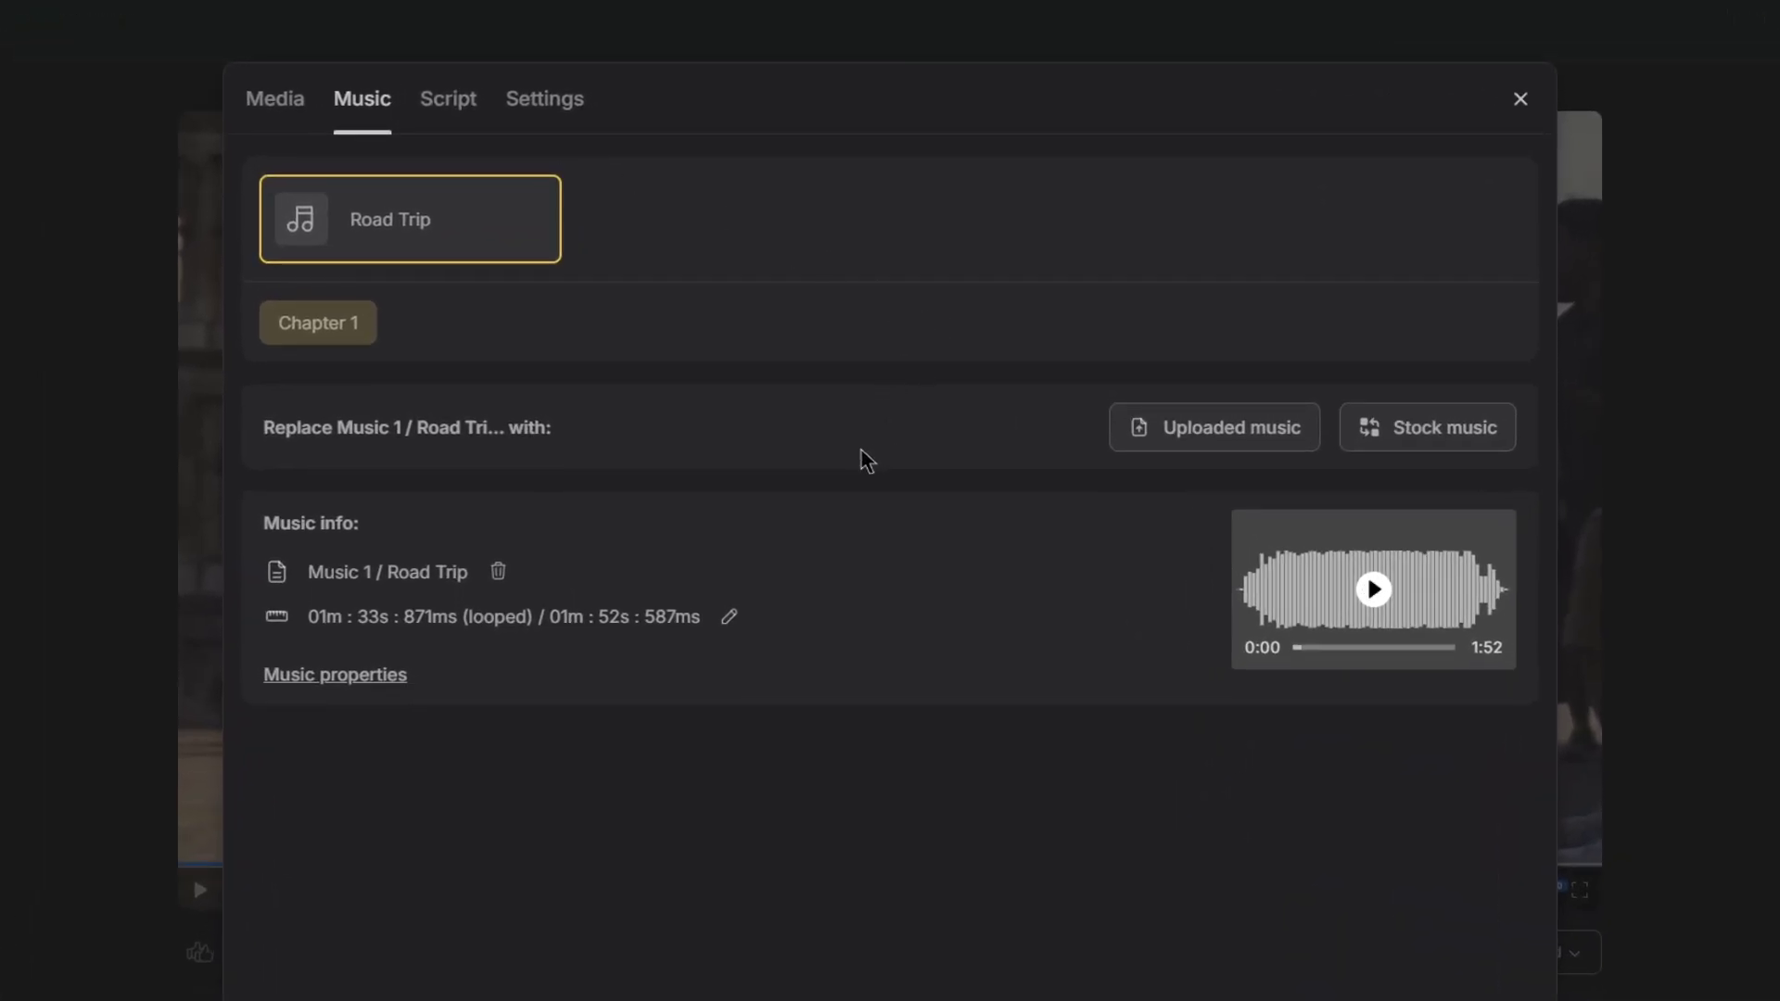
click(1453, 435)
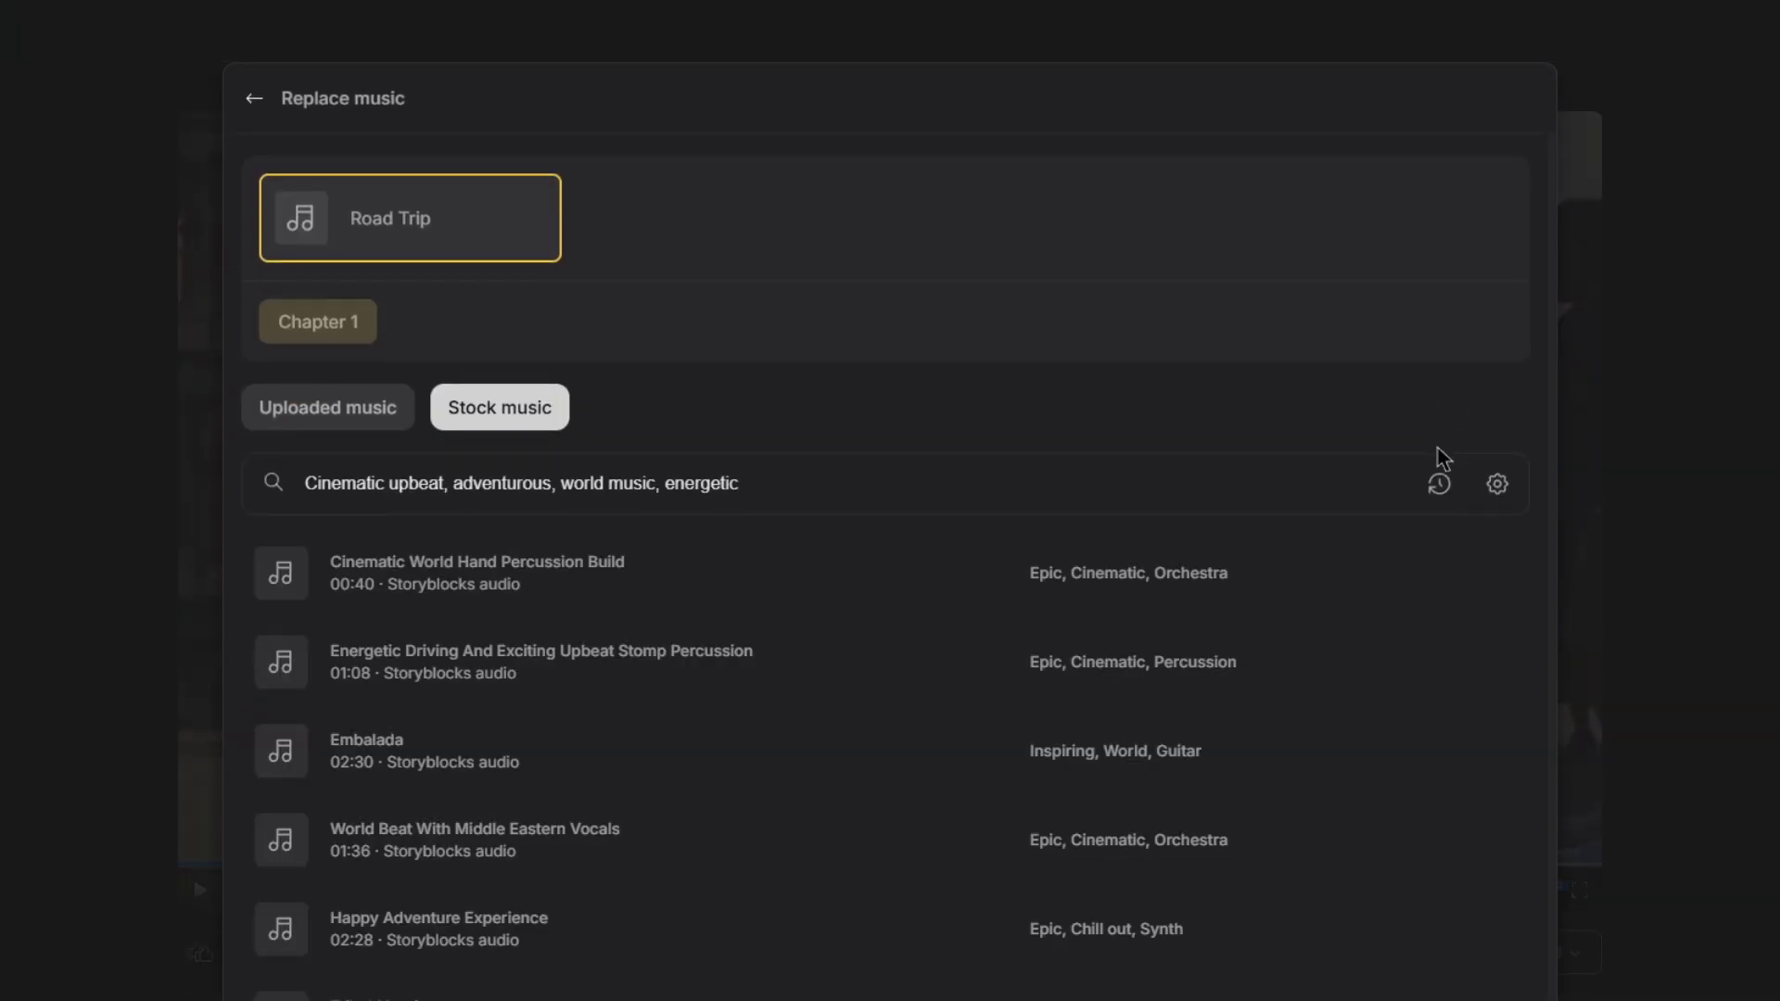
scroll(720, 719, down, 12)
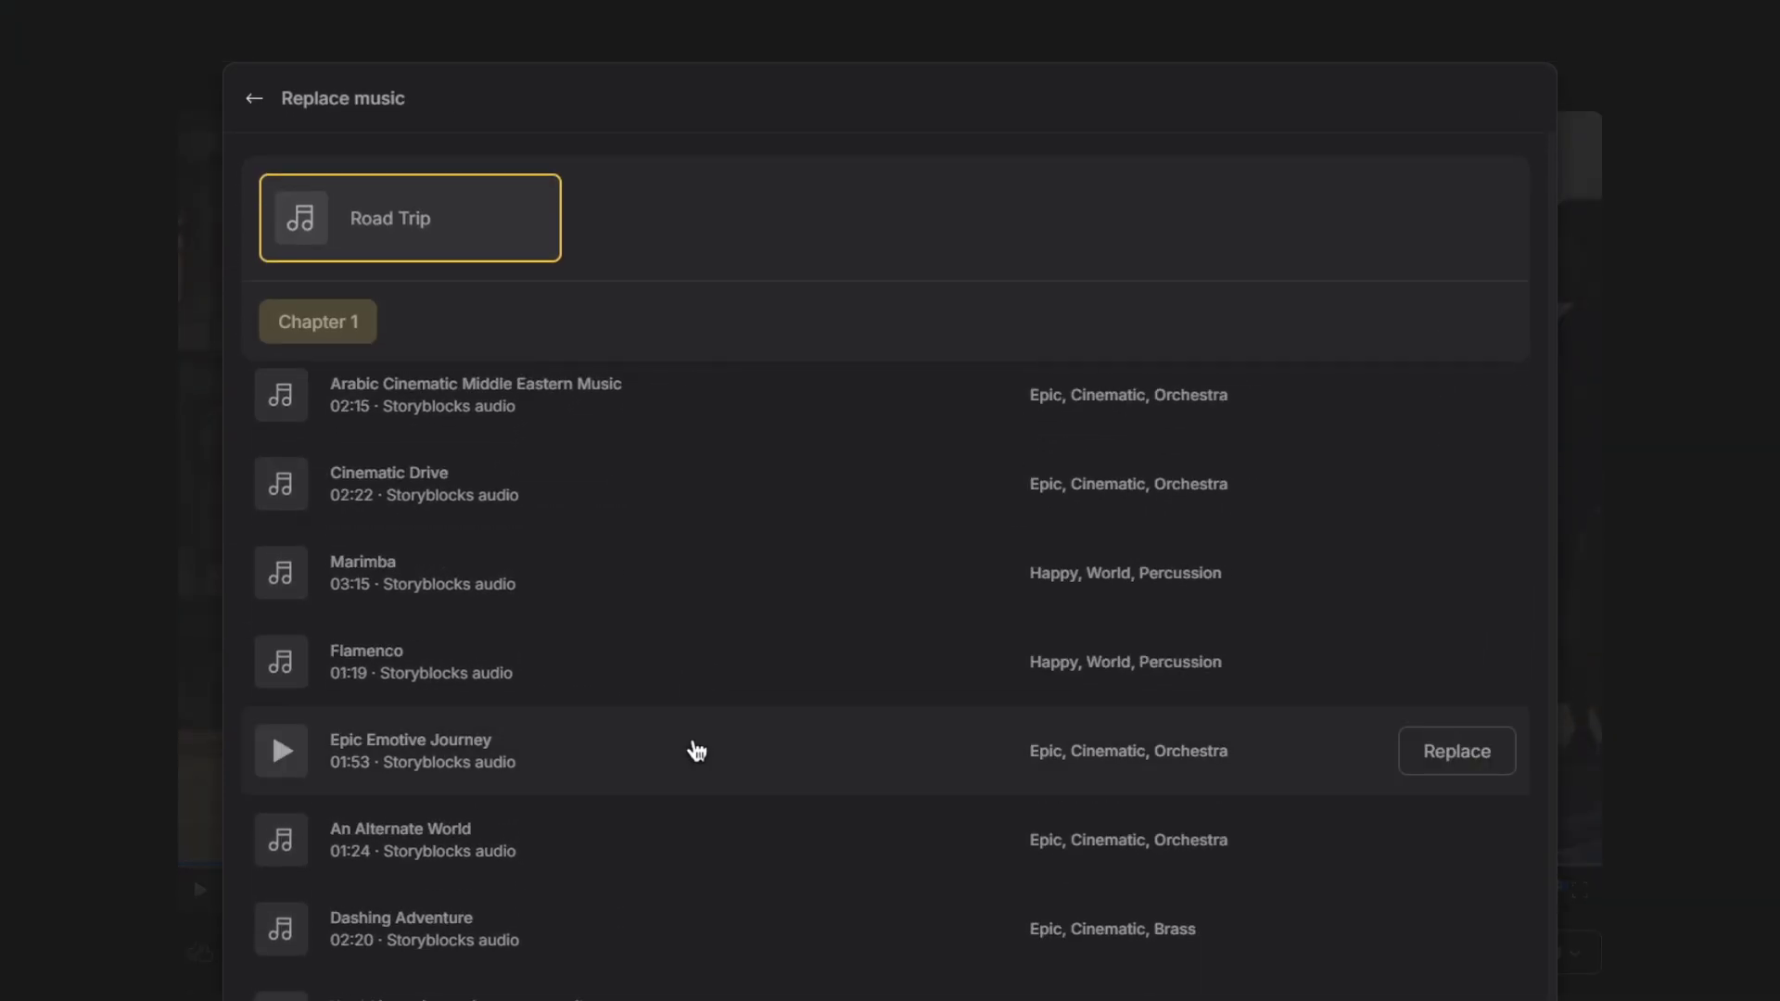
scroll(697, 751, up, 12)
click(253, 98)
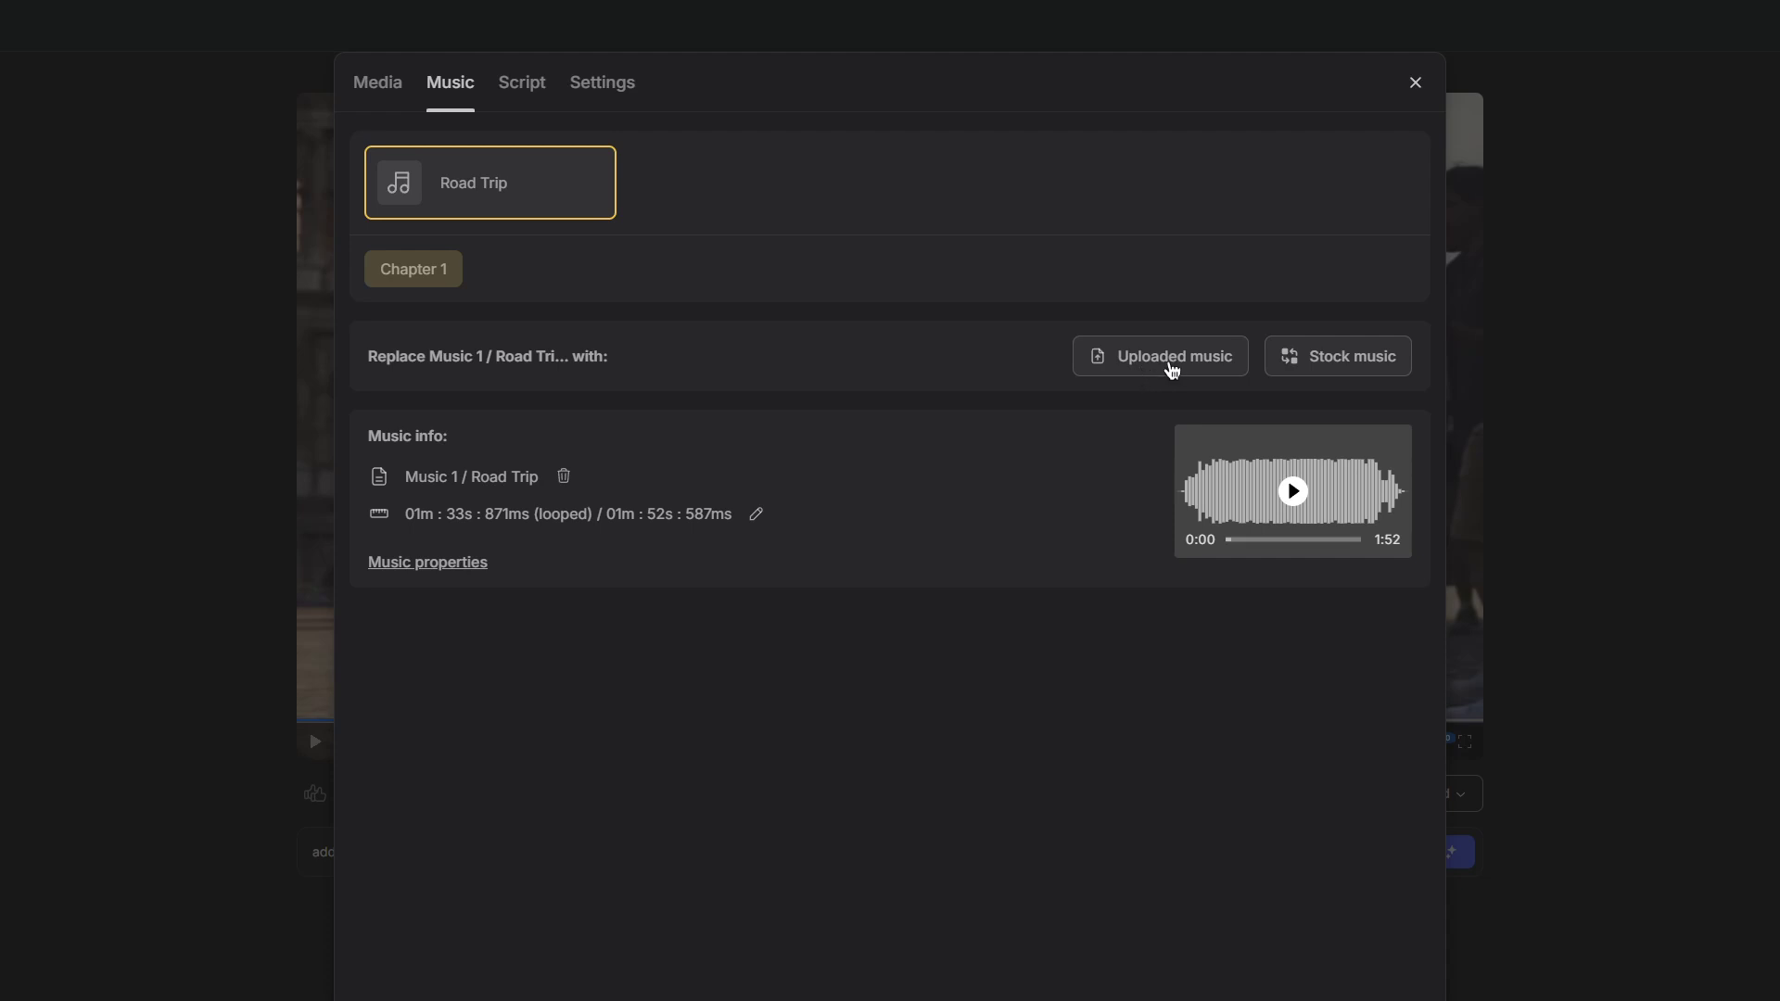
click(522, 83)
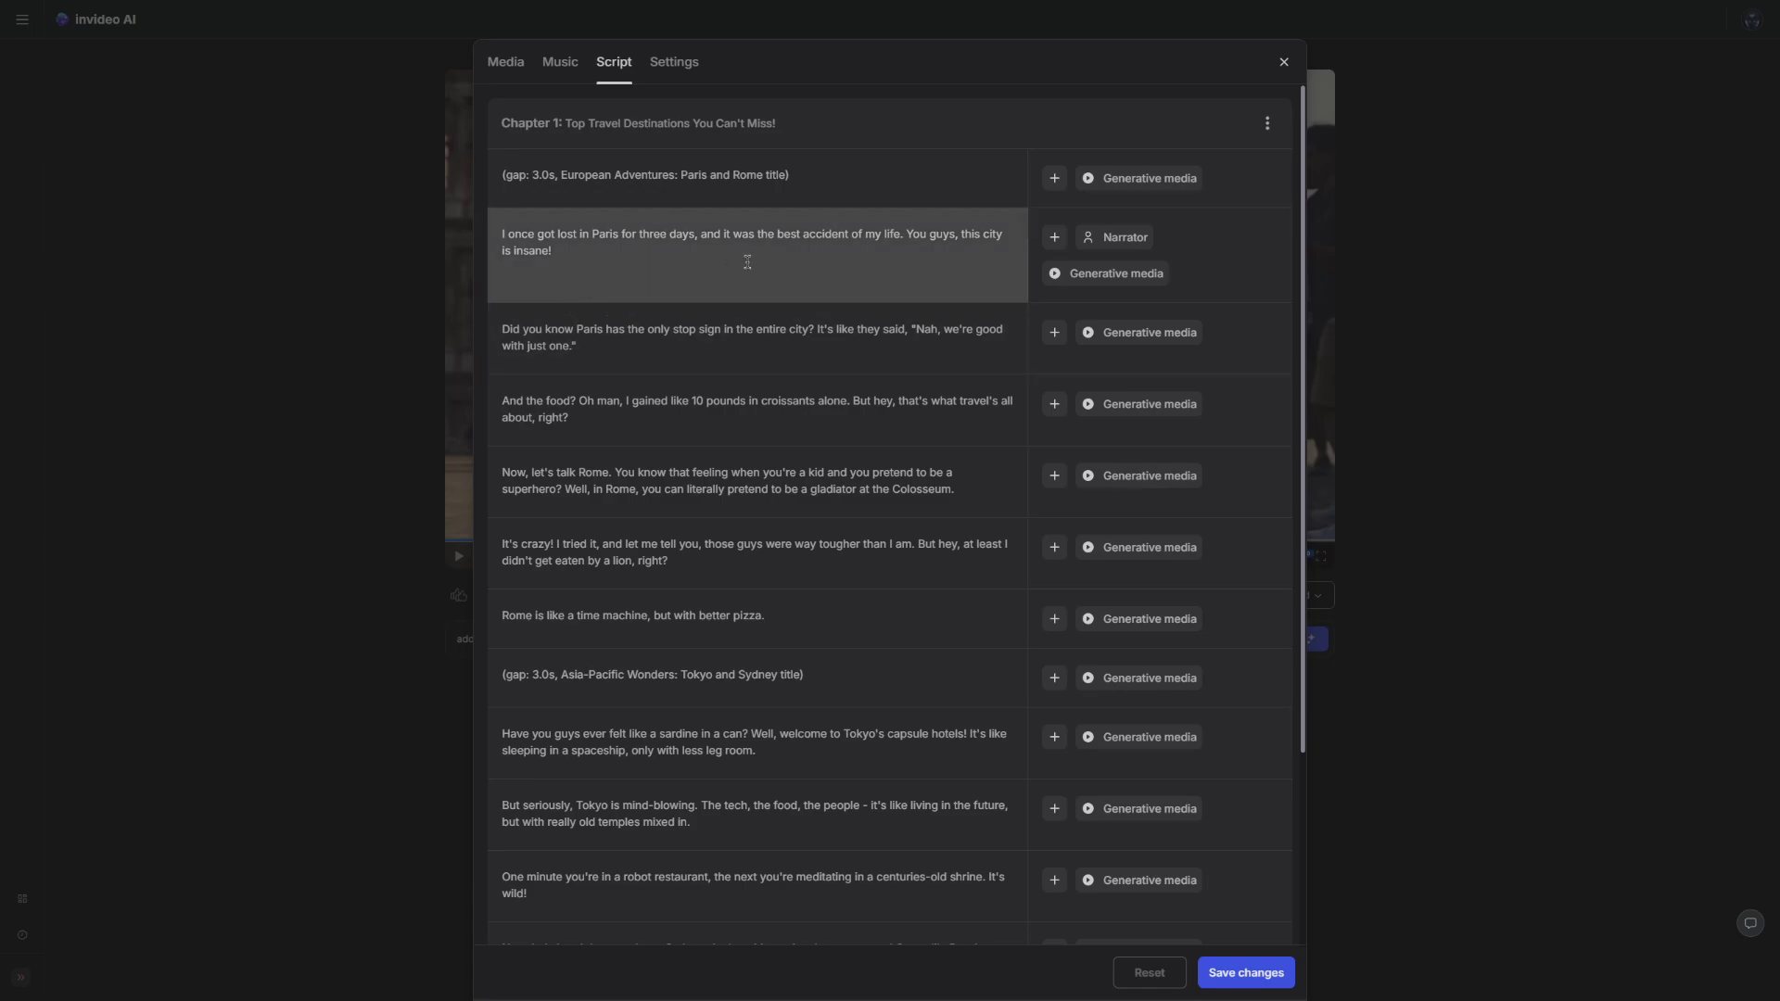
Look through Chapter 1's script lines, including the Rome time machine line, before viewing Settings
scroll(573, 311, down, 3)
click(775, 369)
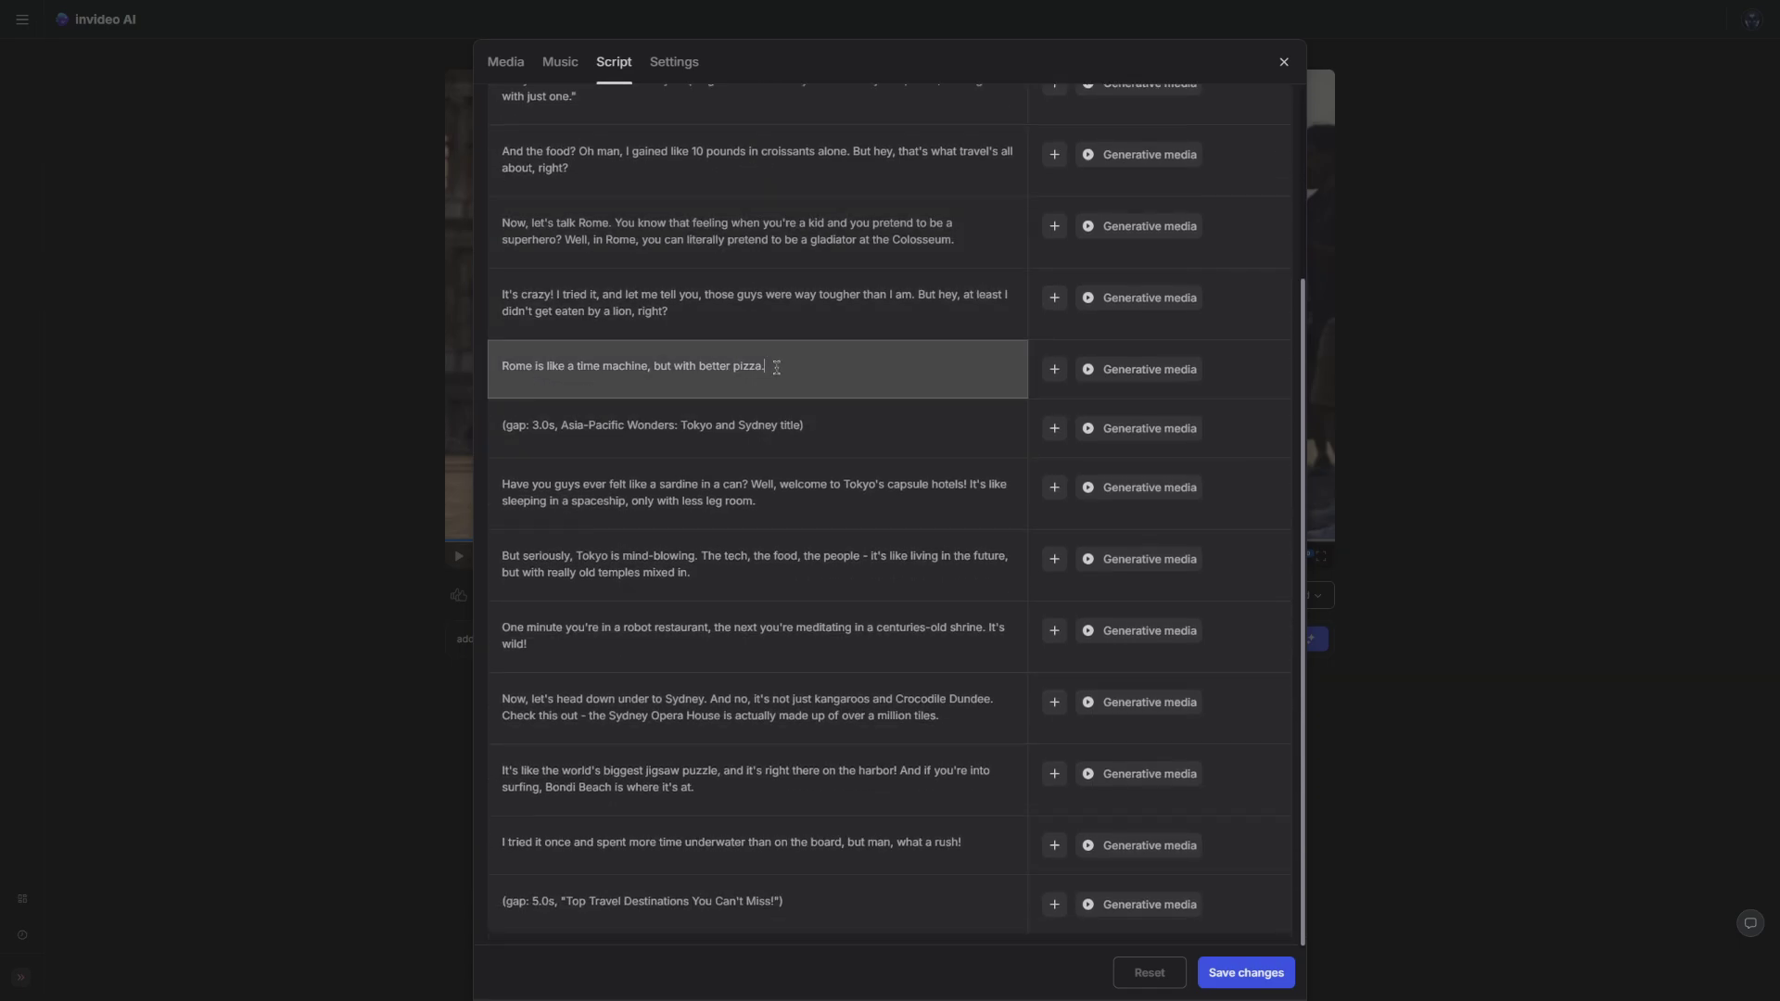
scroll(789, 385, up, 3)
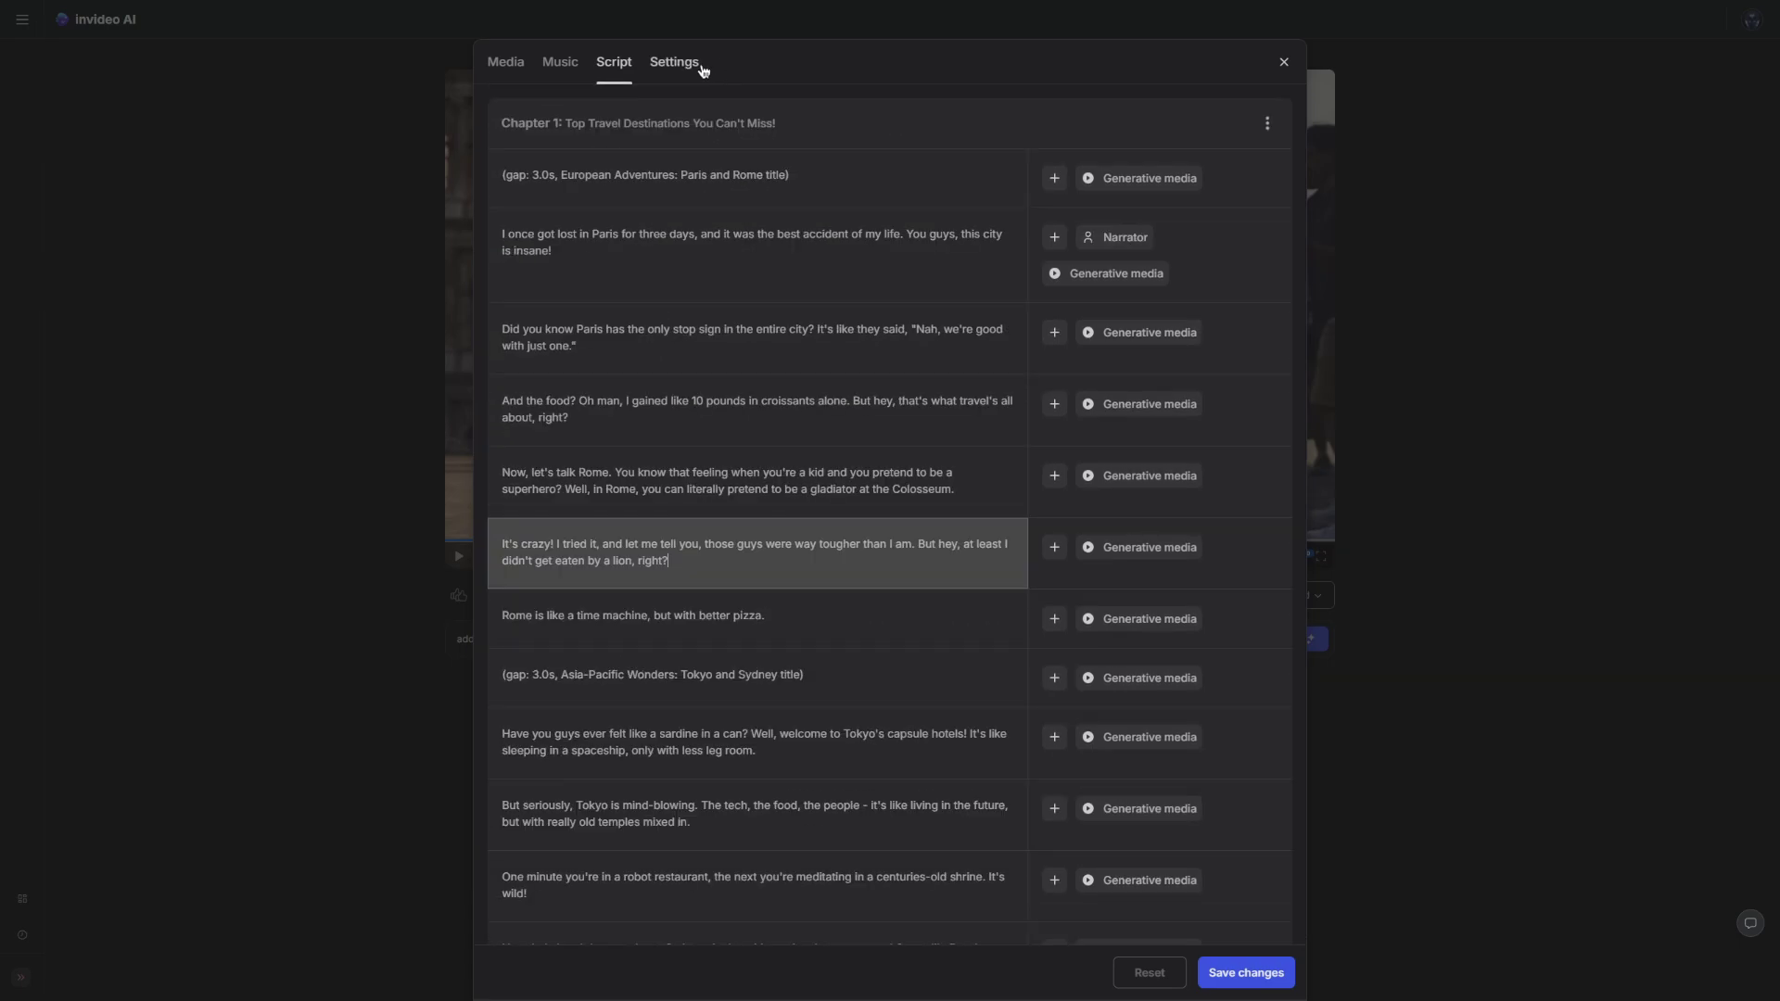
click(681, 67)
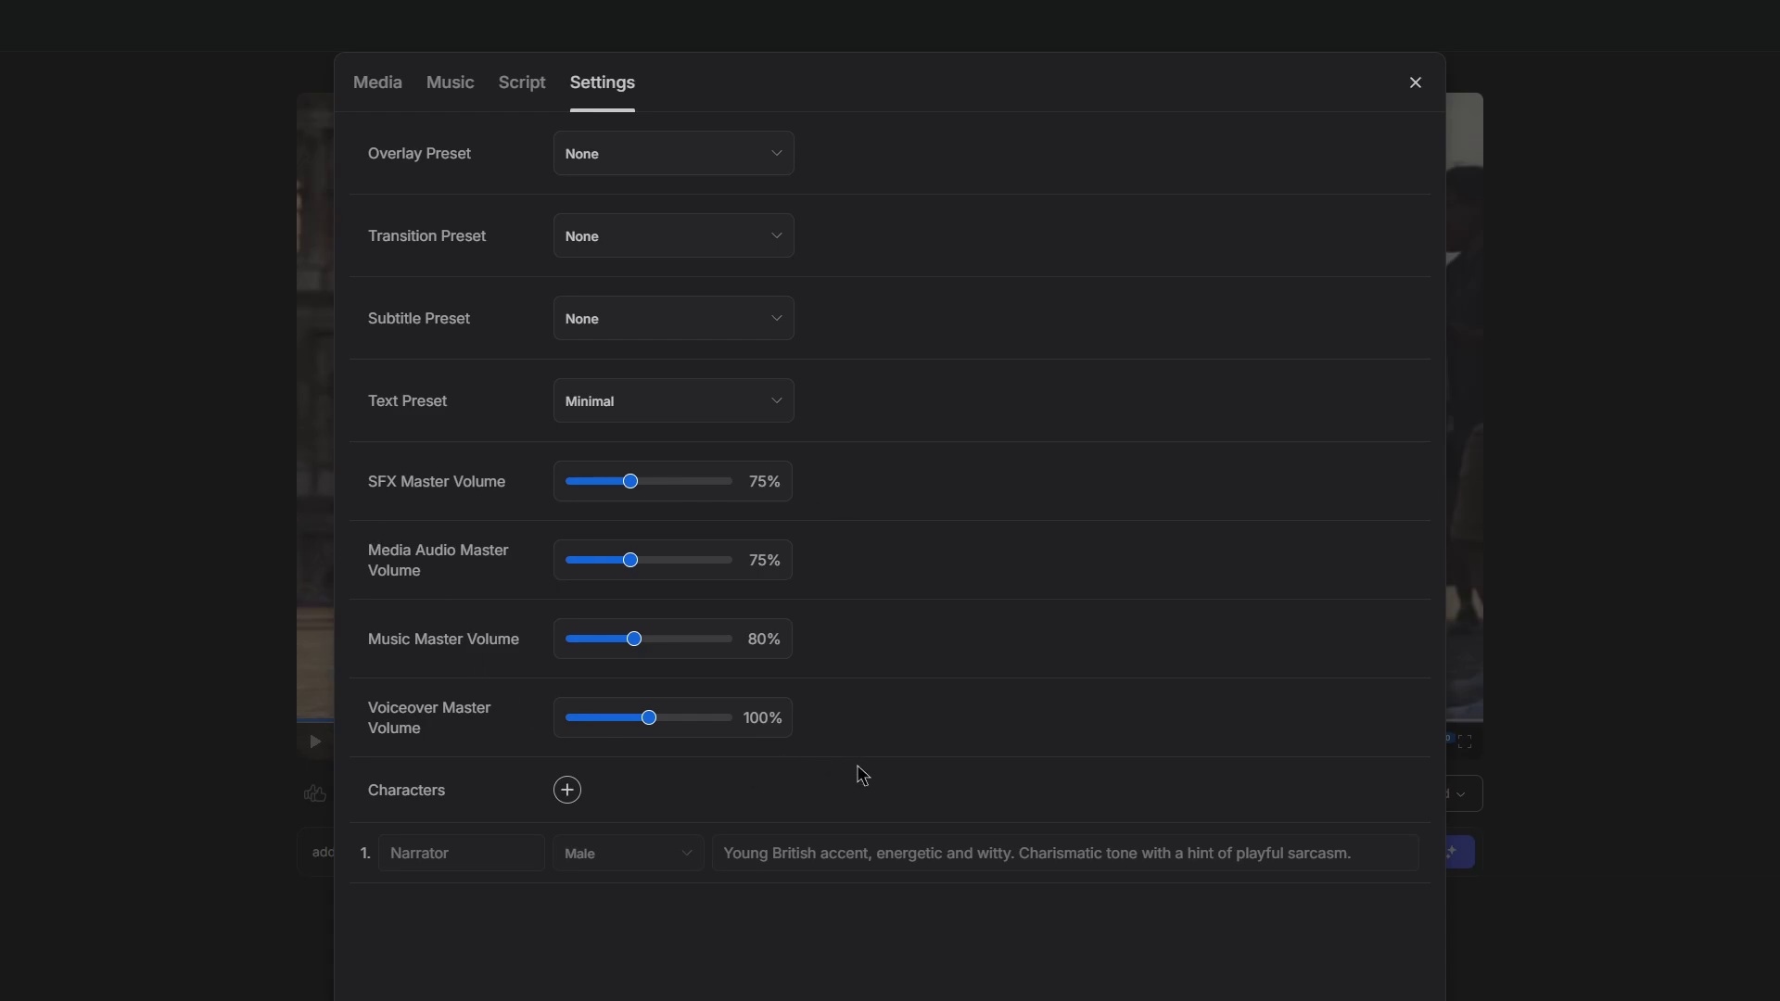
Add a second voice character under Characters, keeping its gender as Male
scroll(878, 564, down, 4)
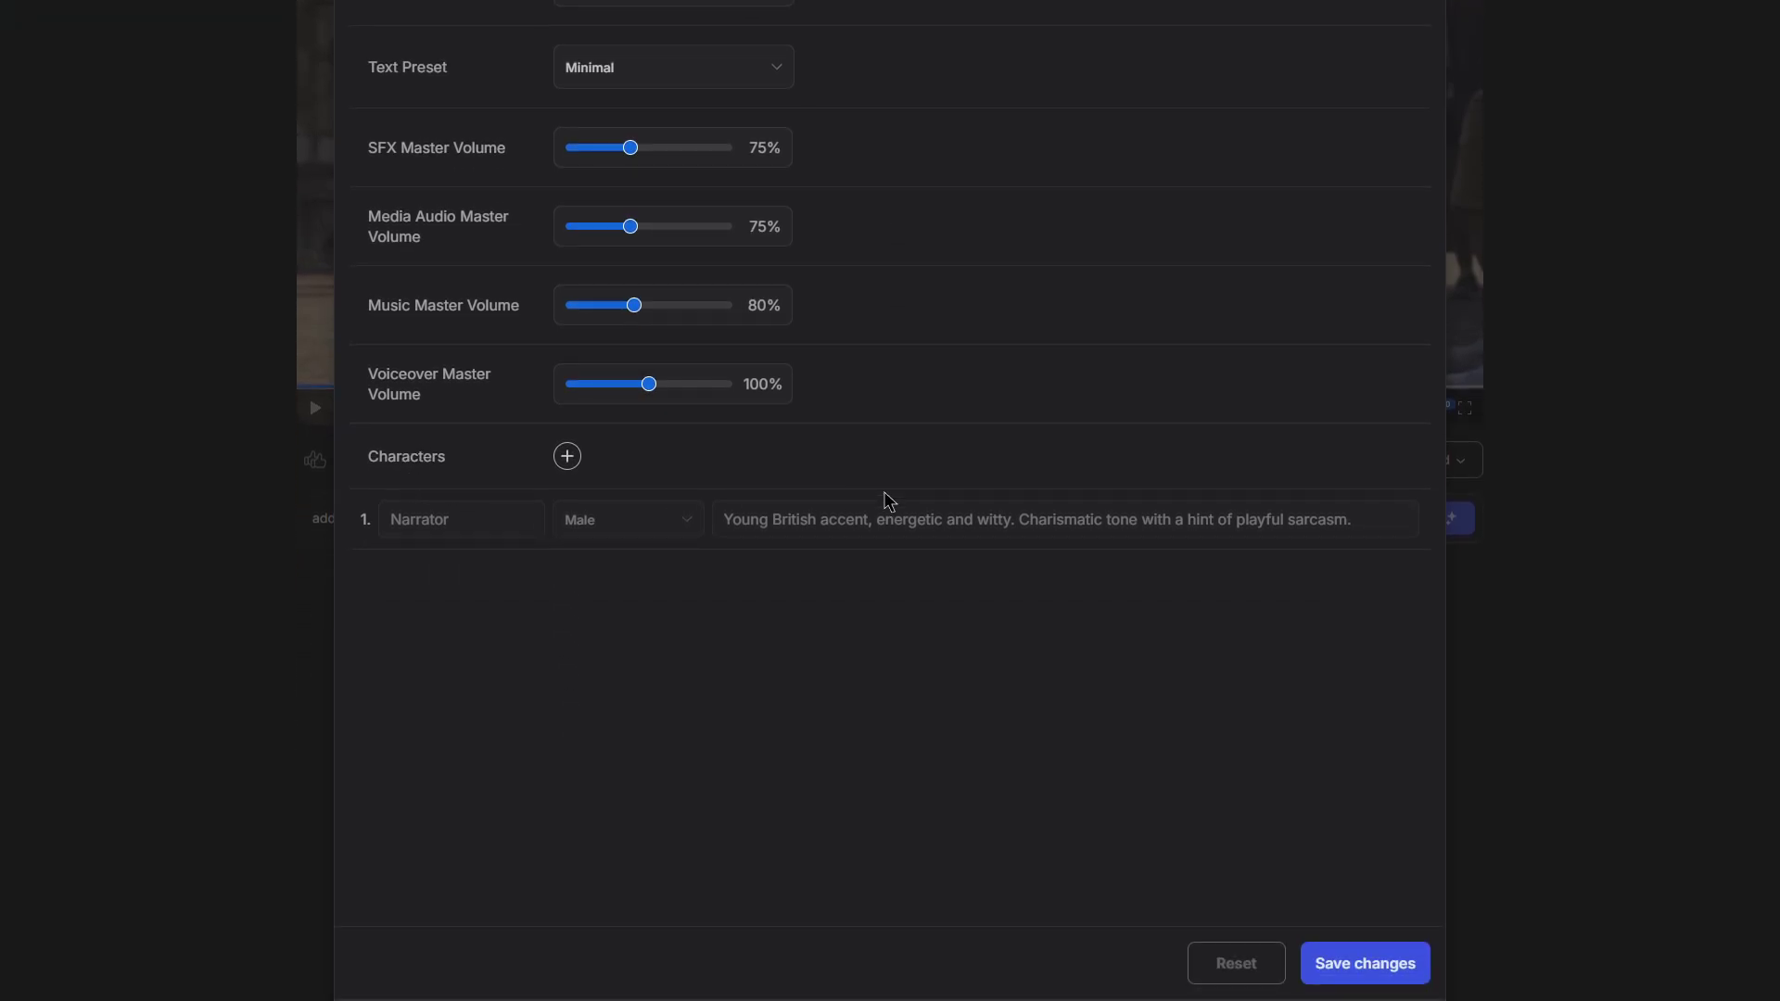
click(567, 458)
click(662, 599)
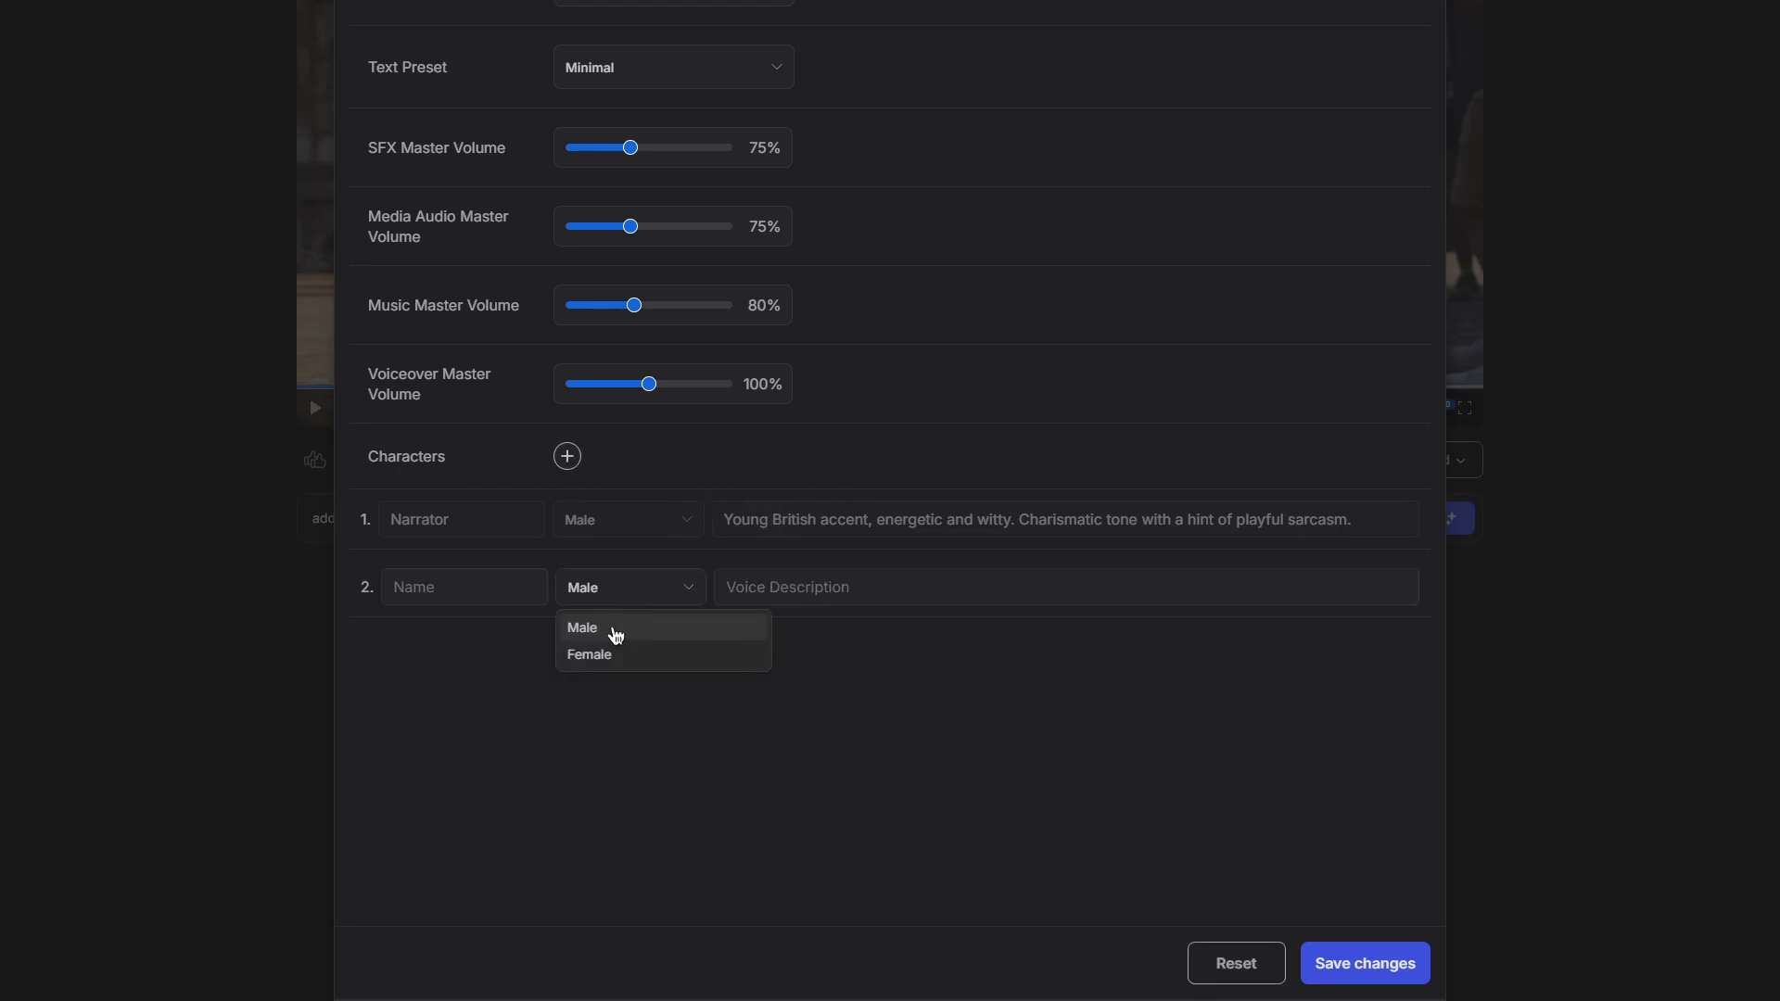
click(907, 694)
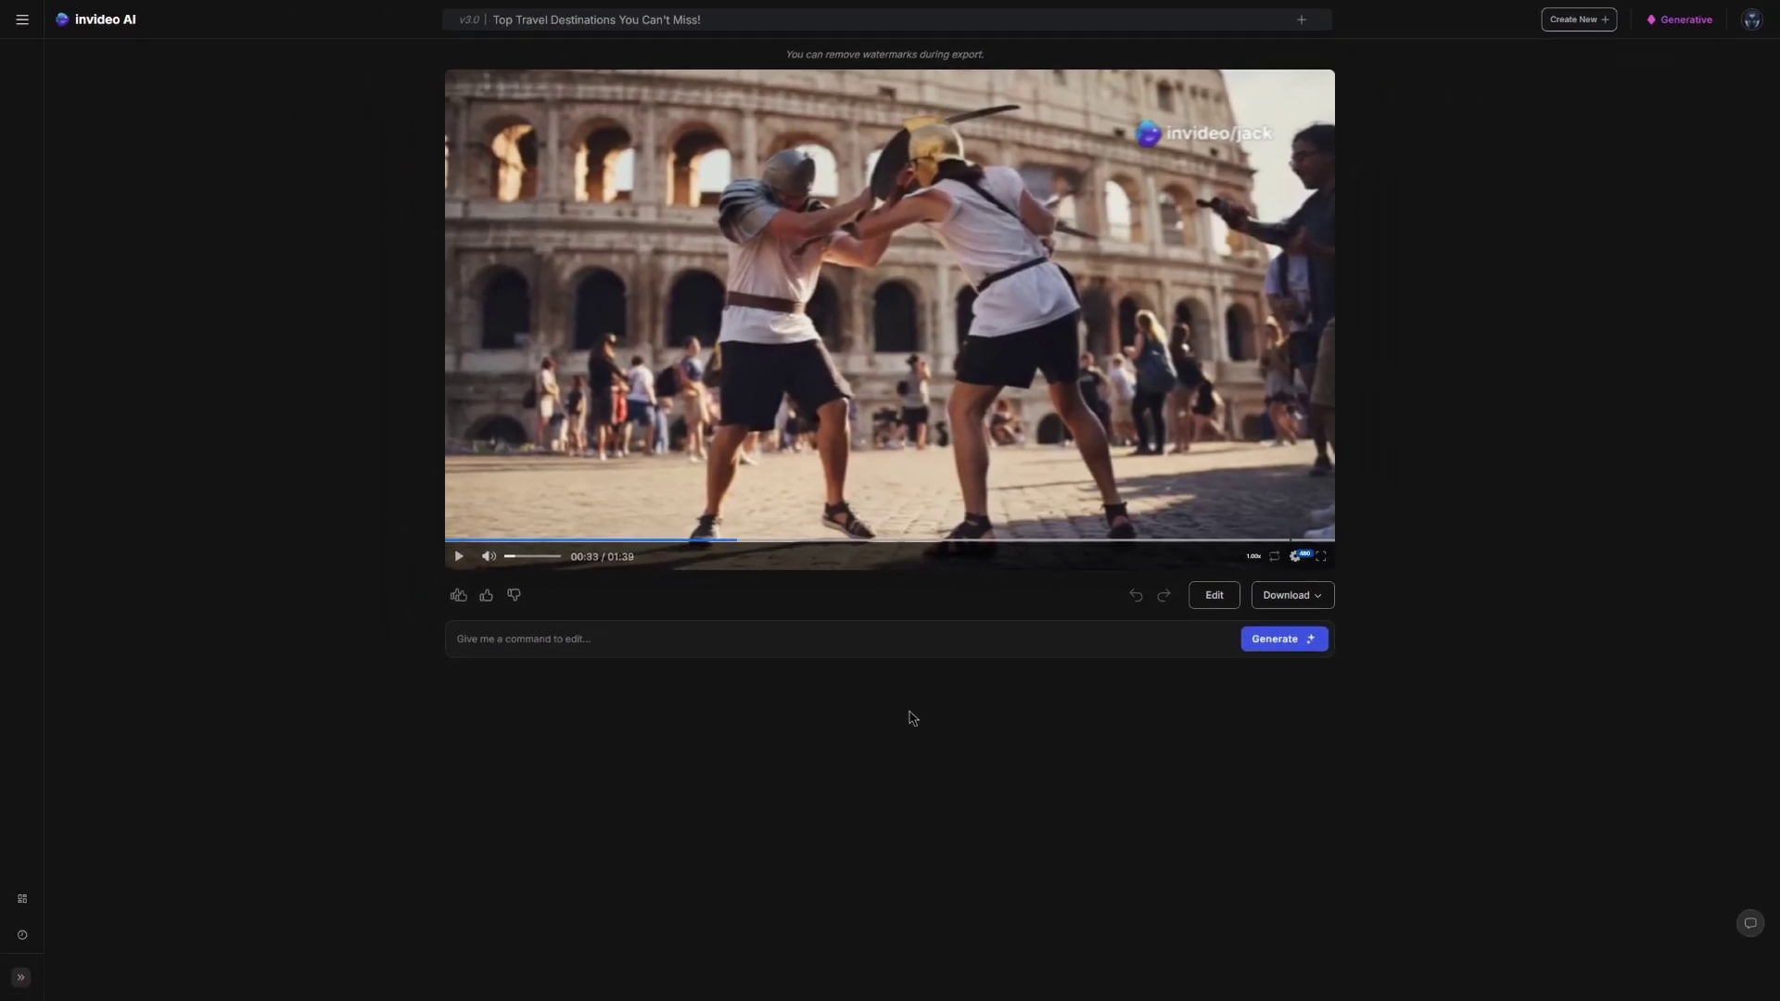
Open the travel video's download options to view the export choices
click(1319, 598)
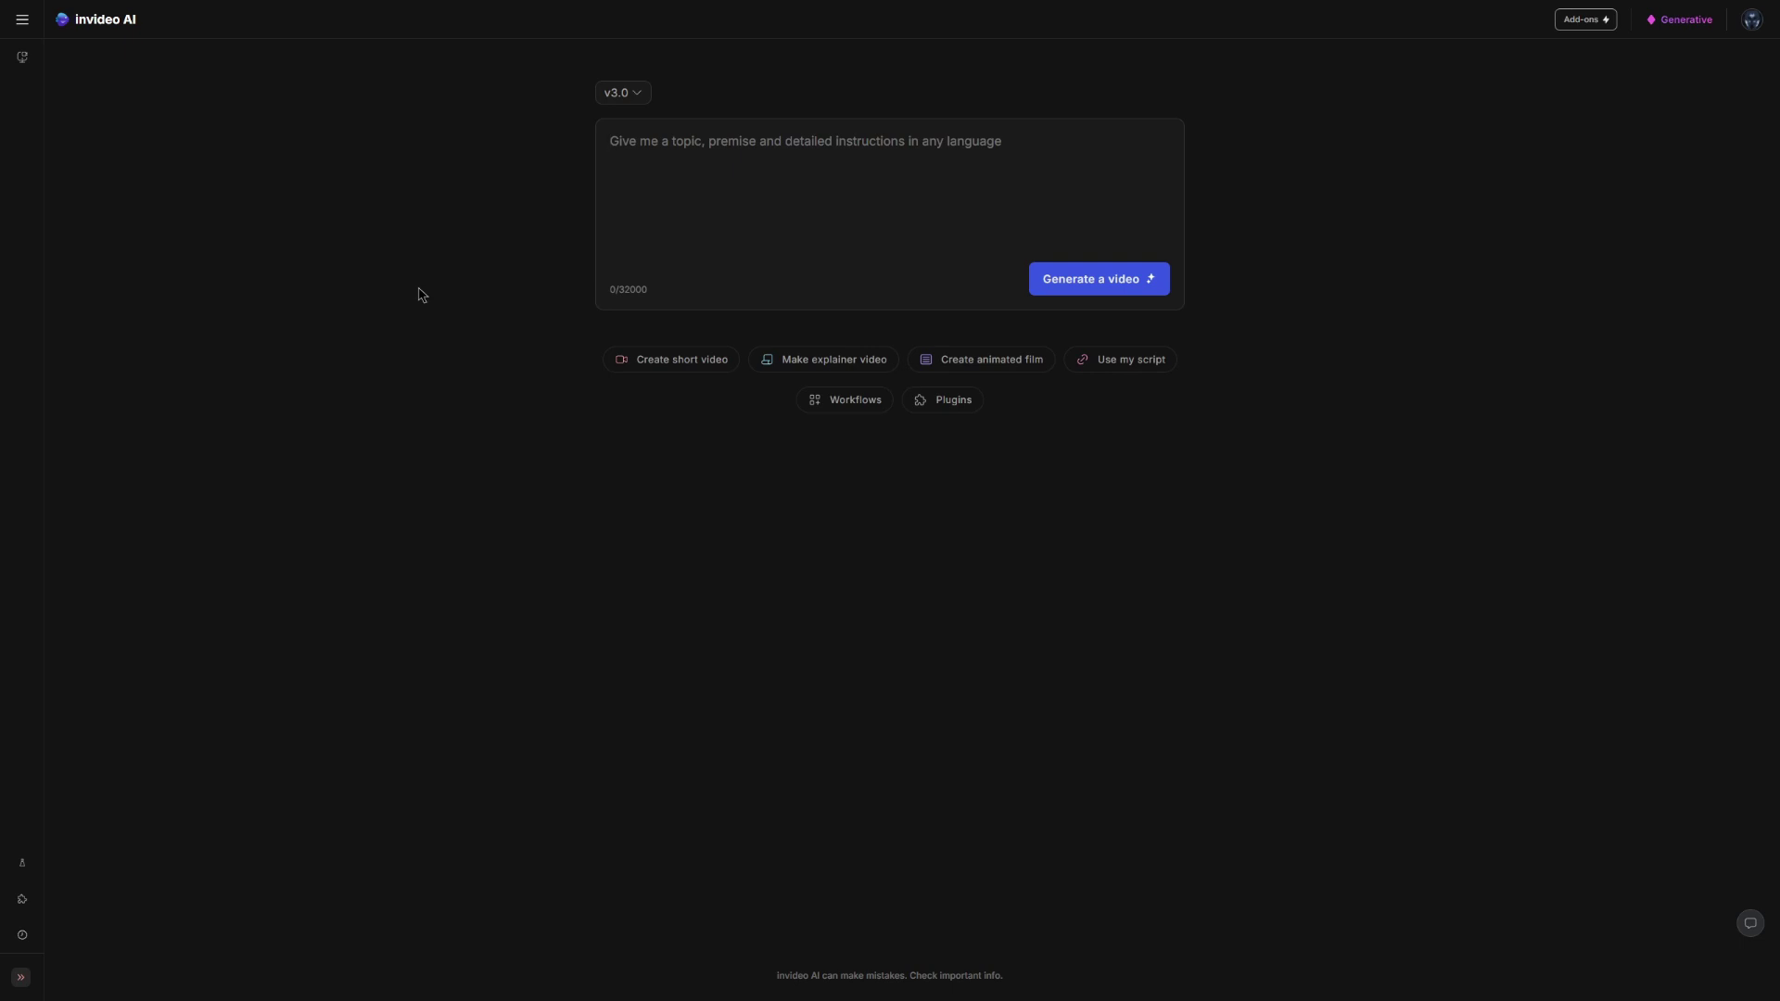
Review the saved cloned voice on the Voices page, opening and dismissing the Add Voice instructions
click(24, 23)
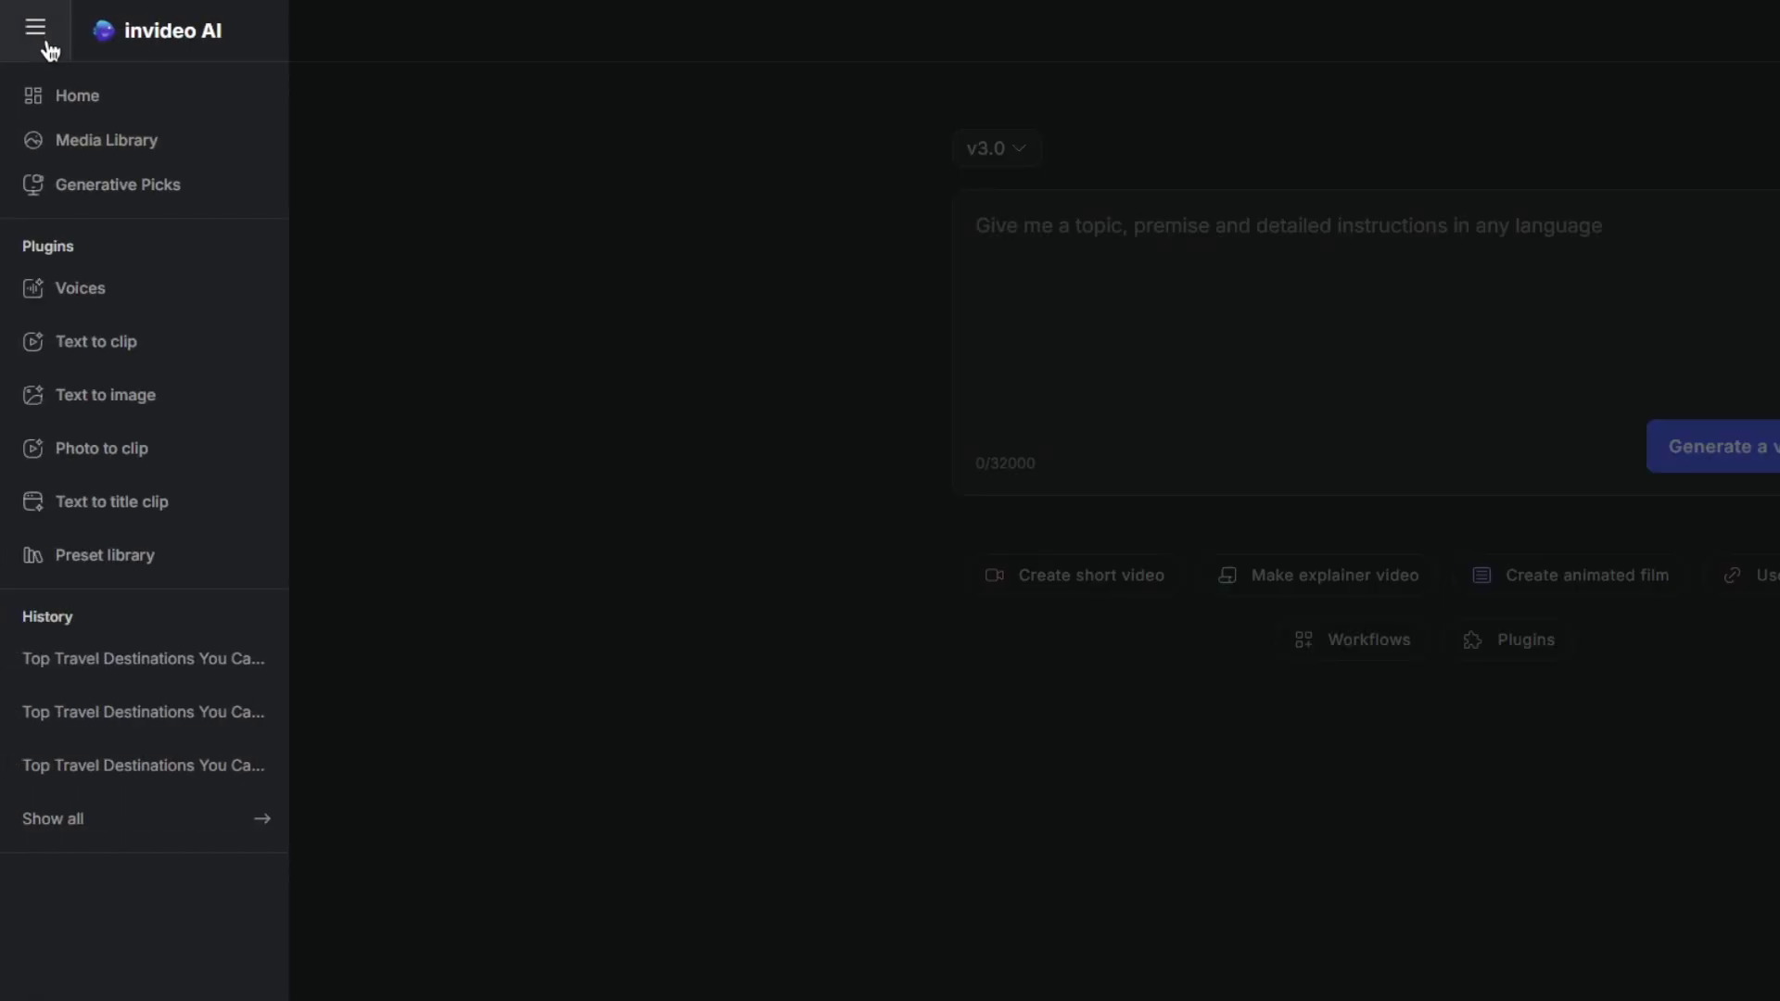
click(185, 302)
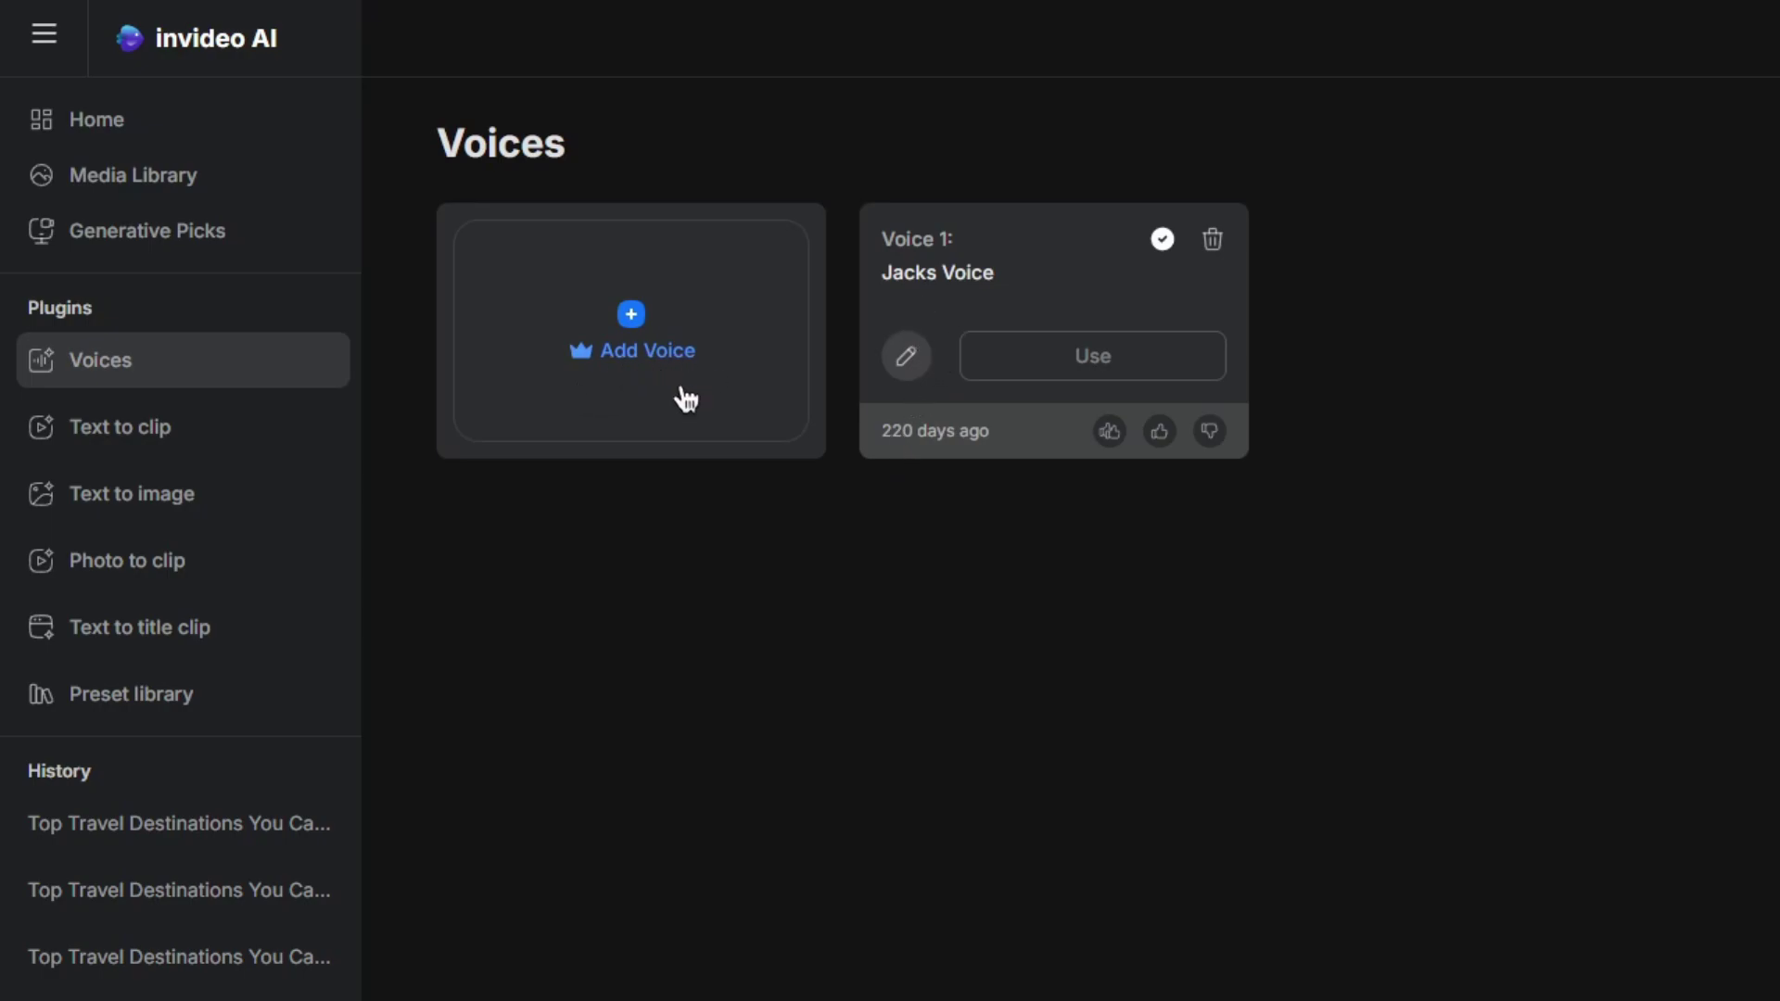
click(631, 318)
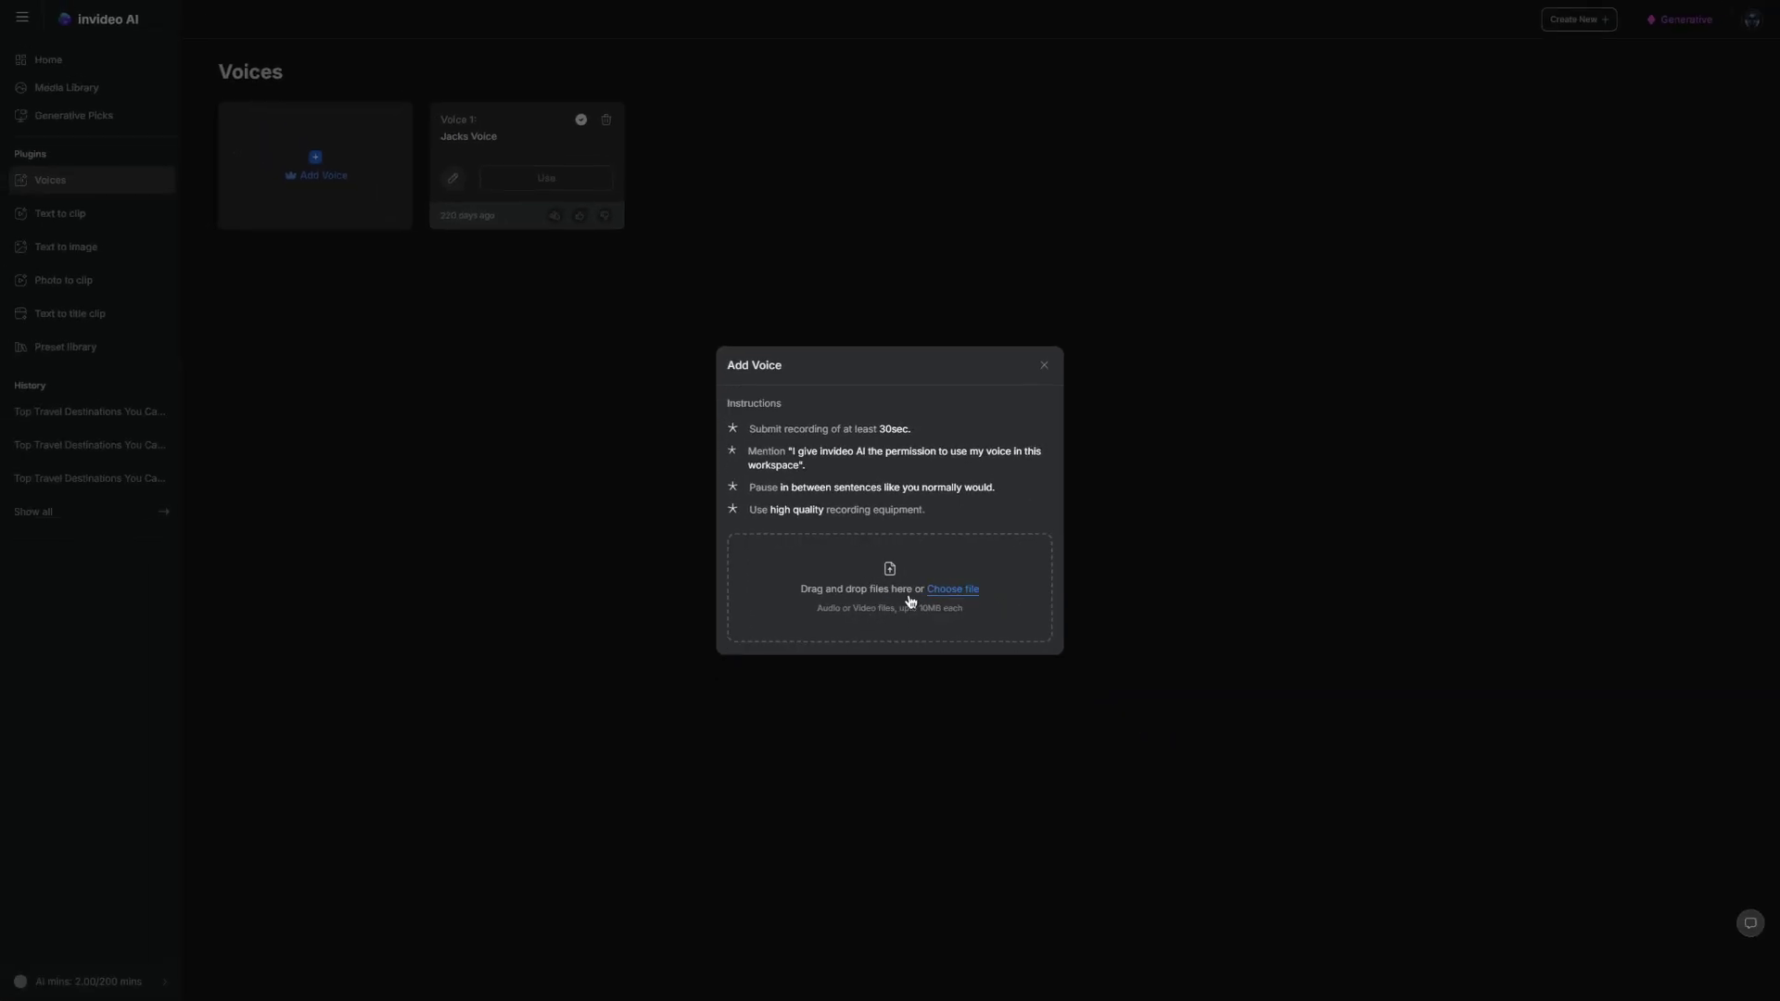
key(Escape)
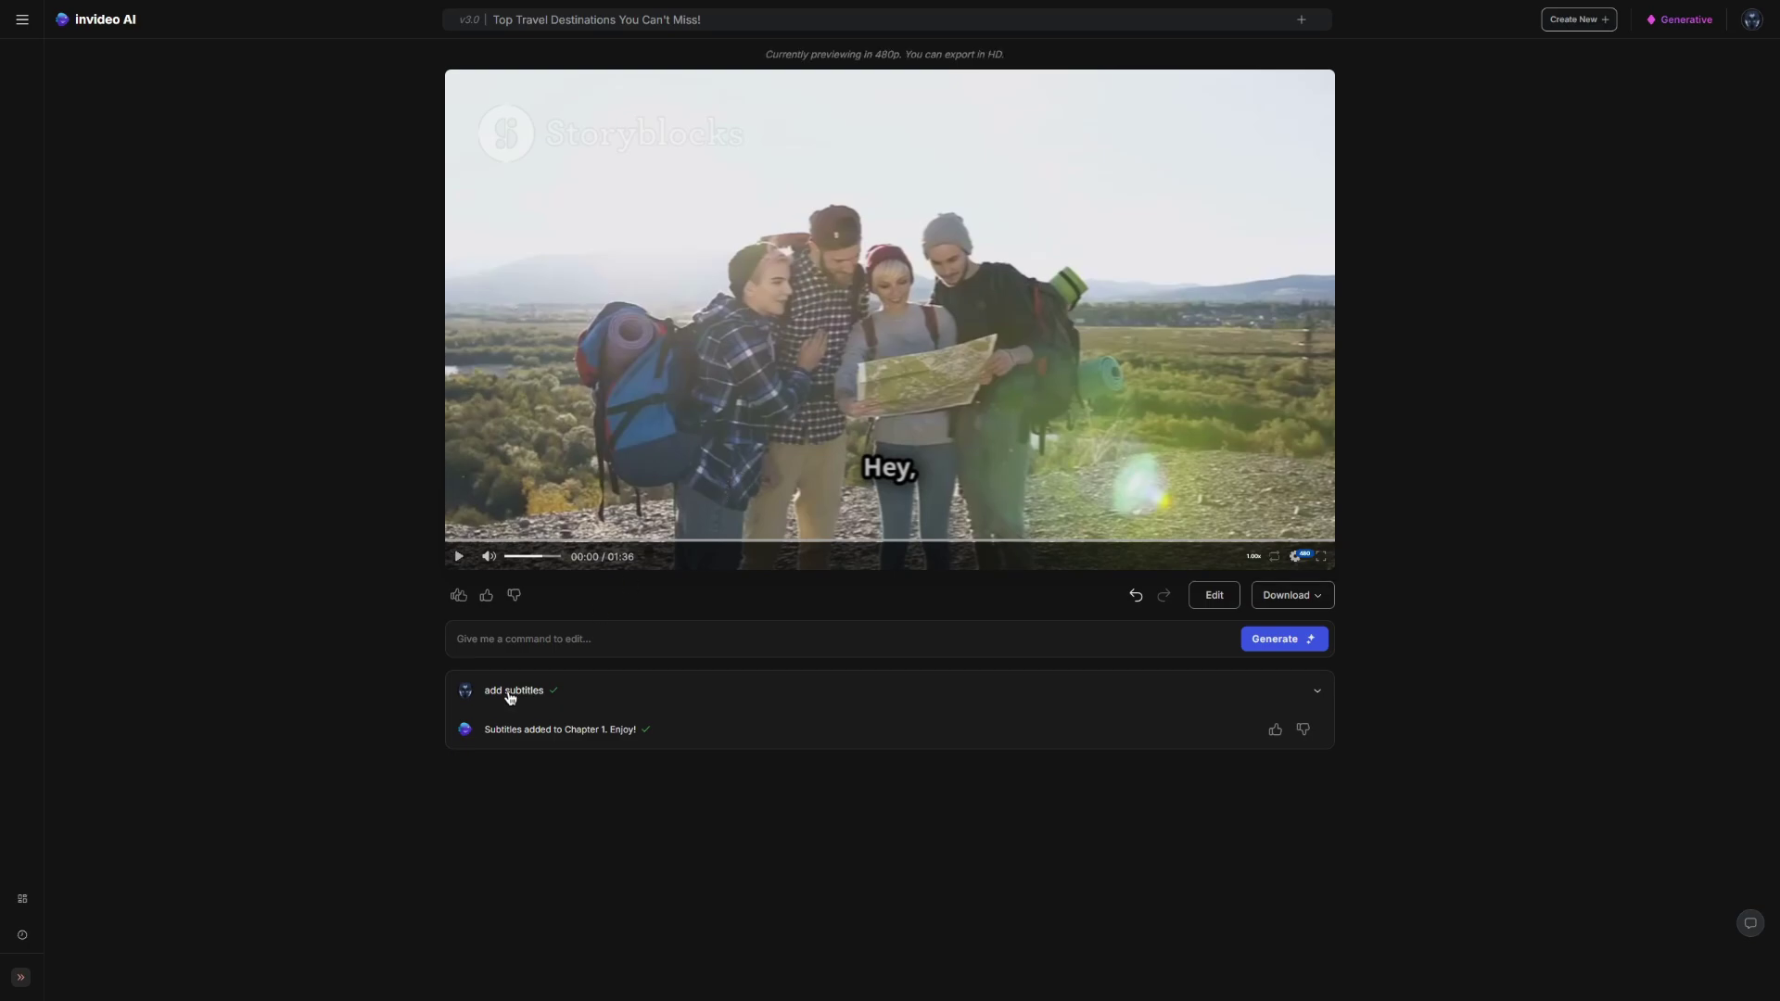
Replace Chapter 1's AI narration with the saved cloned voice using a pasted edit command
click(535, 644)
text(replace the ai voice with Jack's Voice)
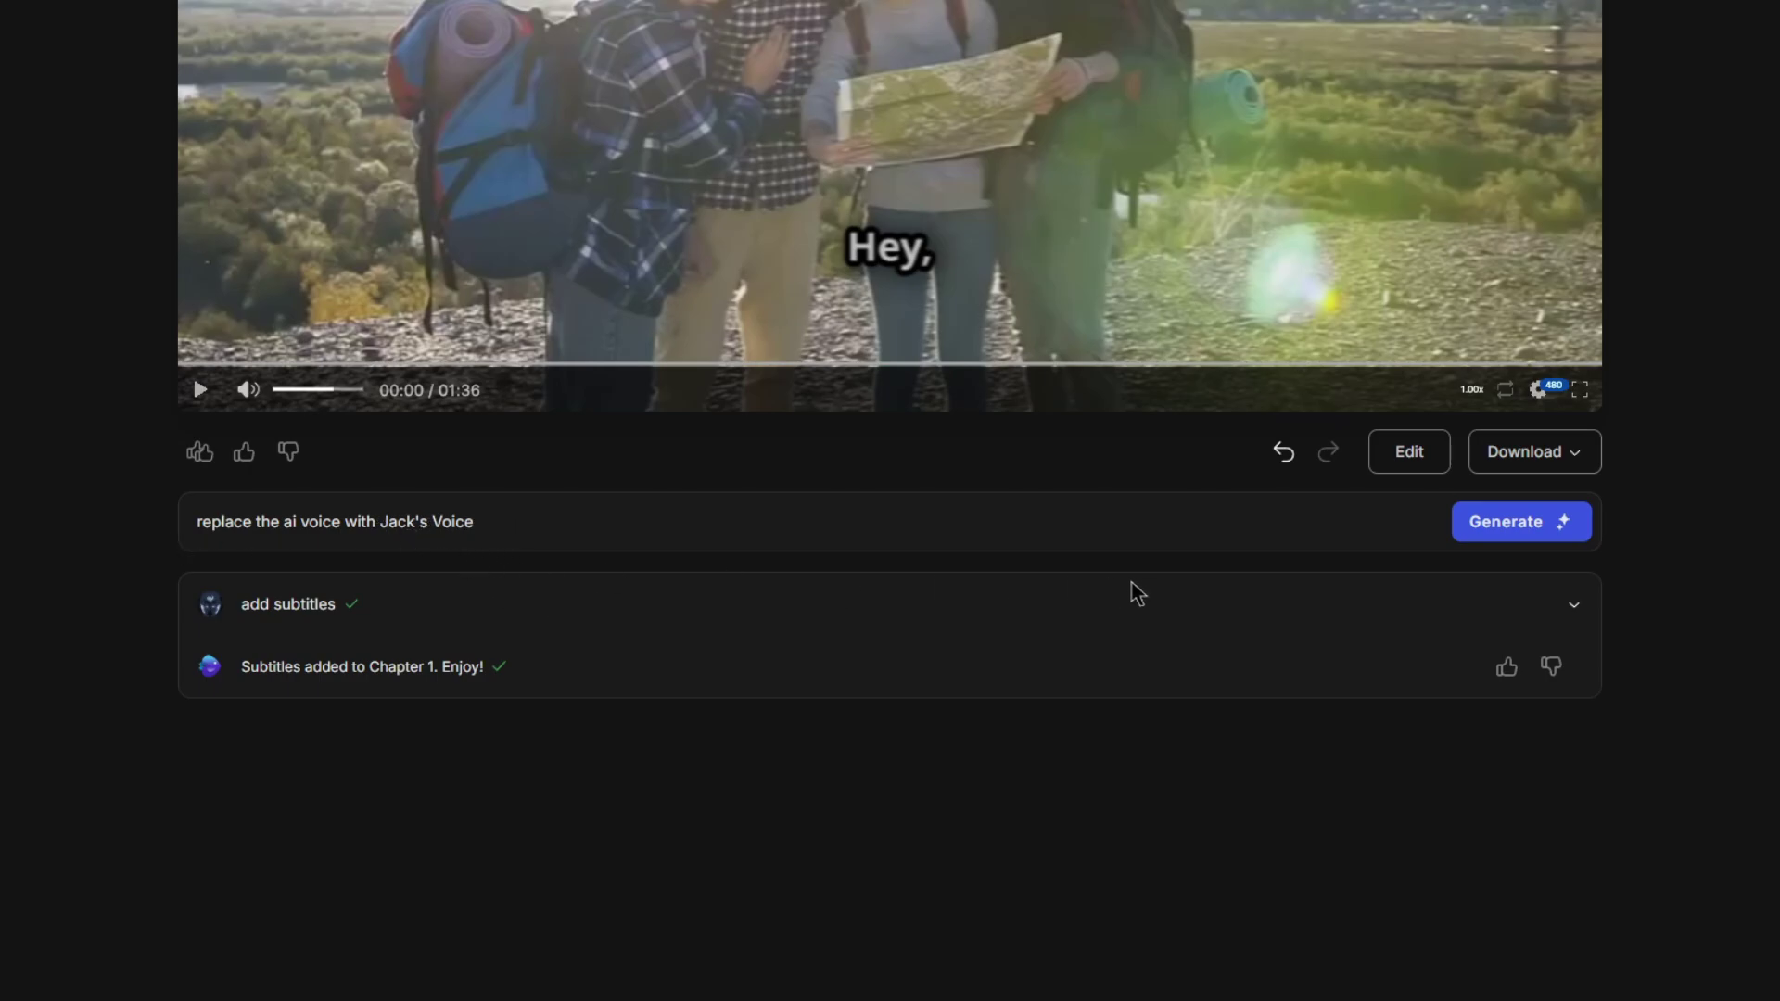
click(1531, 536)
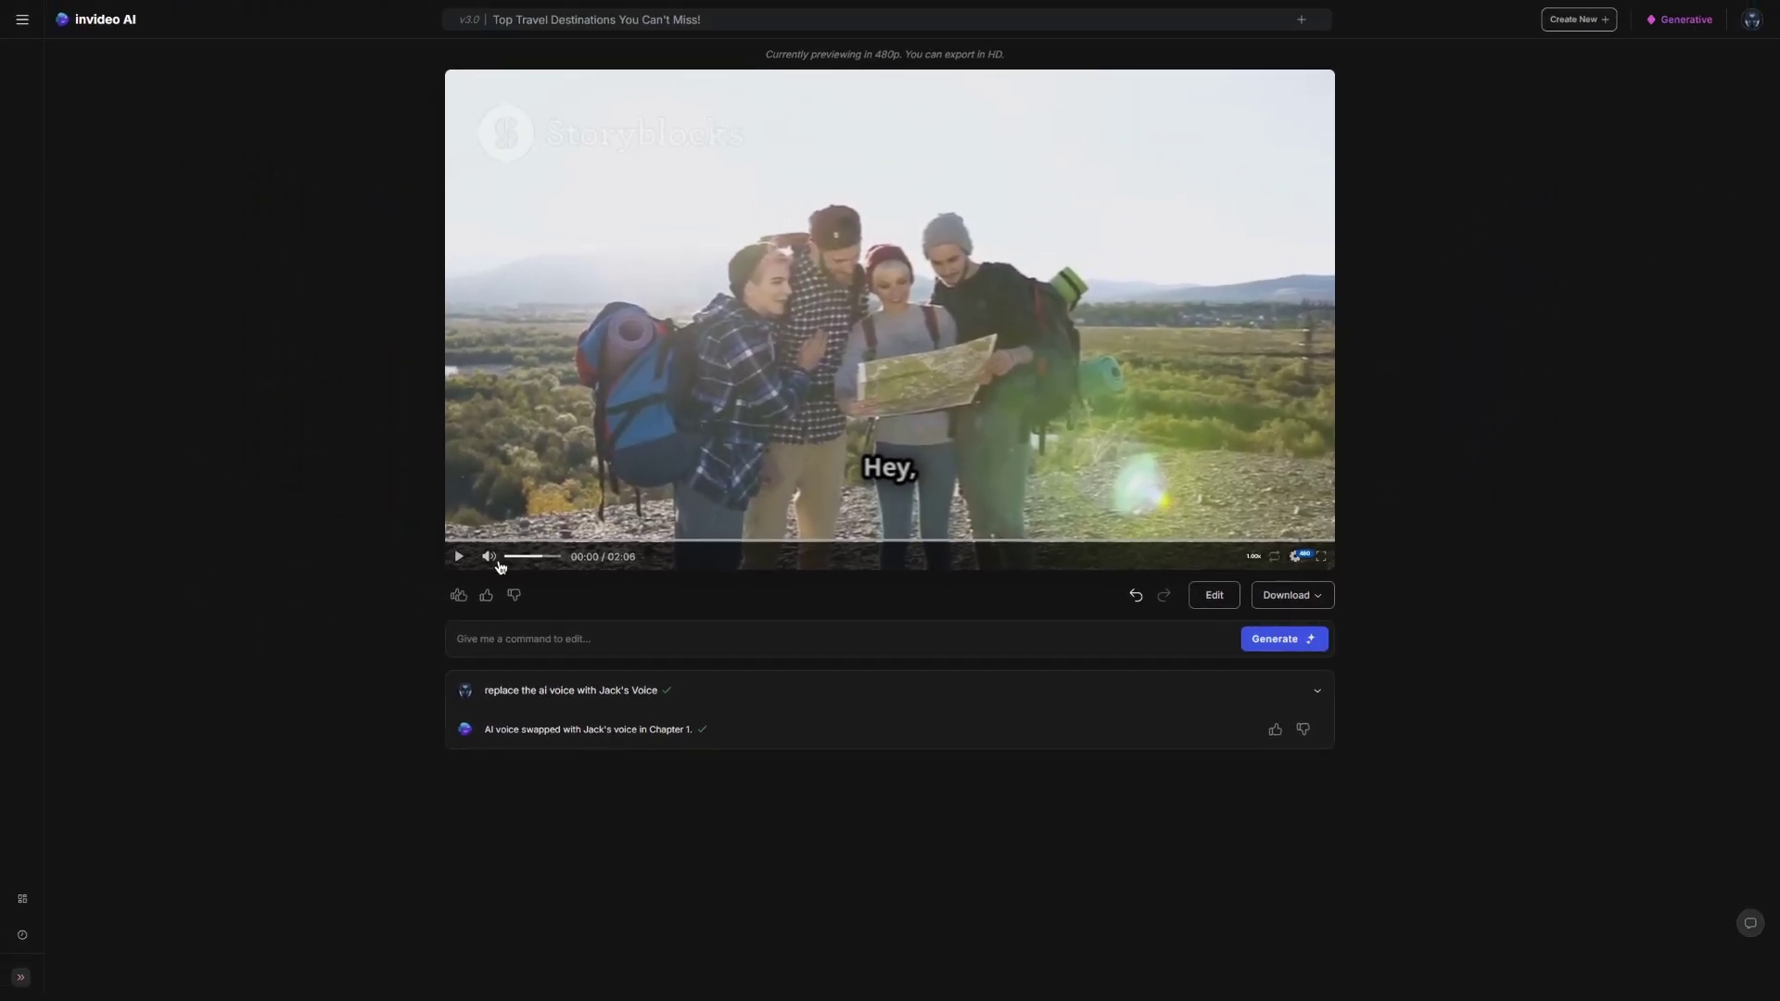
Preview the revoiced 02:06 video at slightly lower volume, pausing at 00:08
drag(532, 558, 526, 558)
click(459, 557)
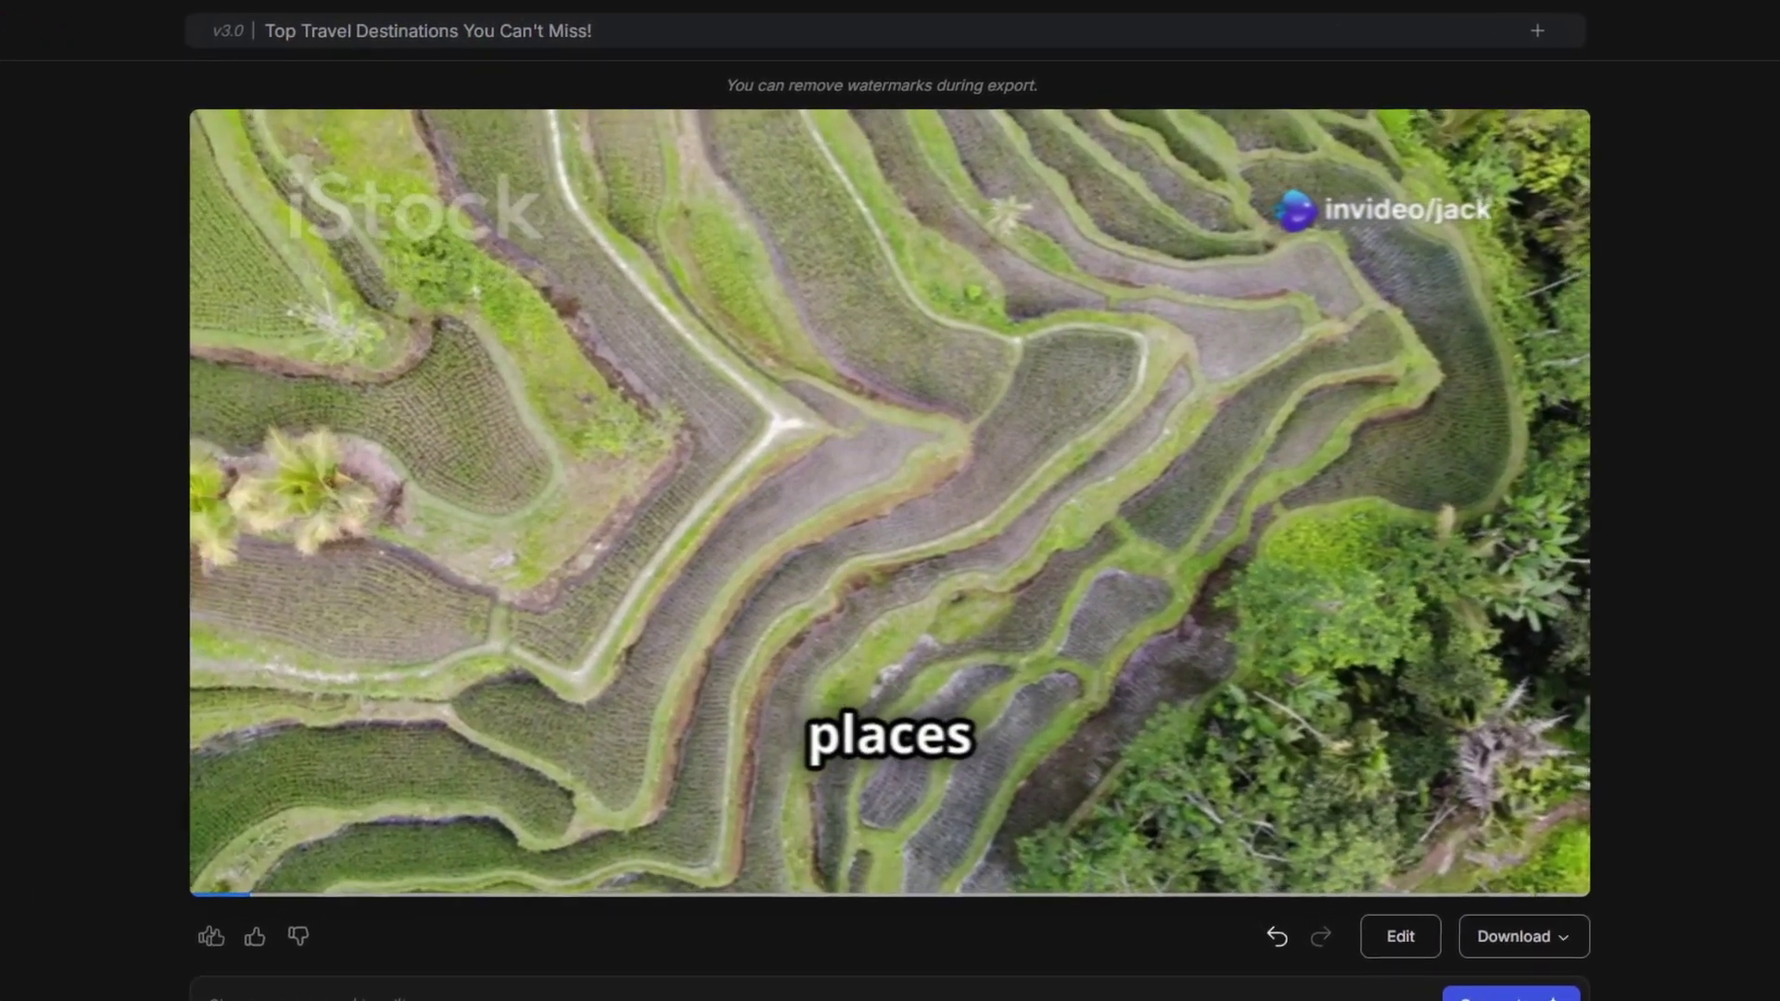
key(space)
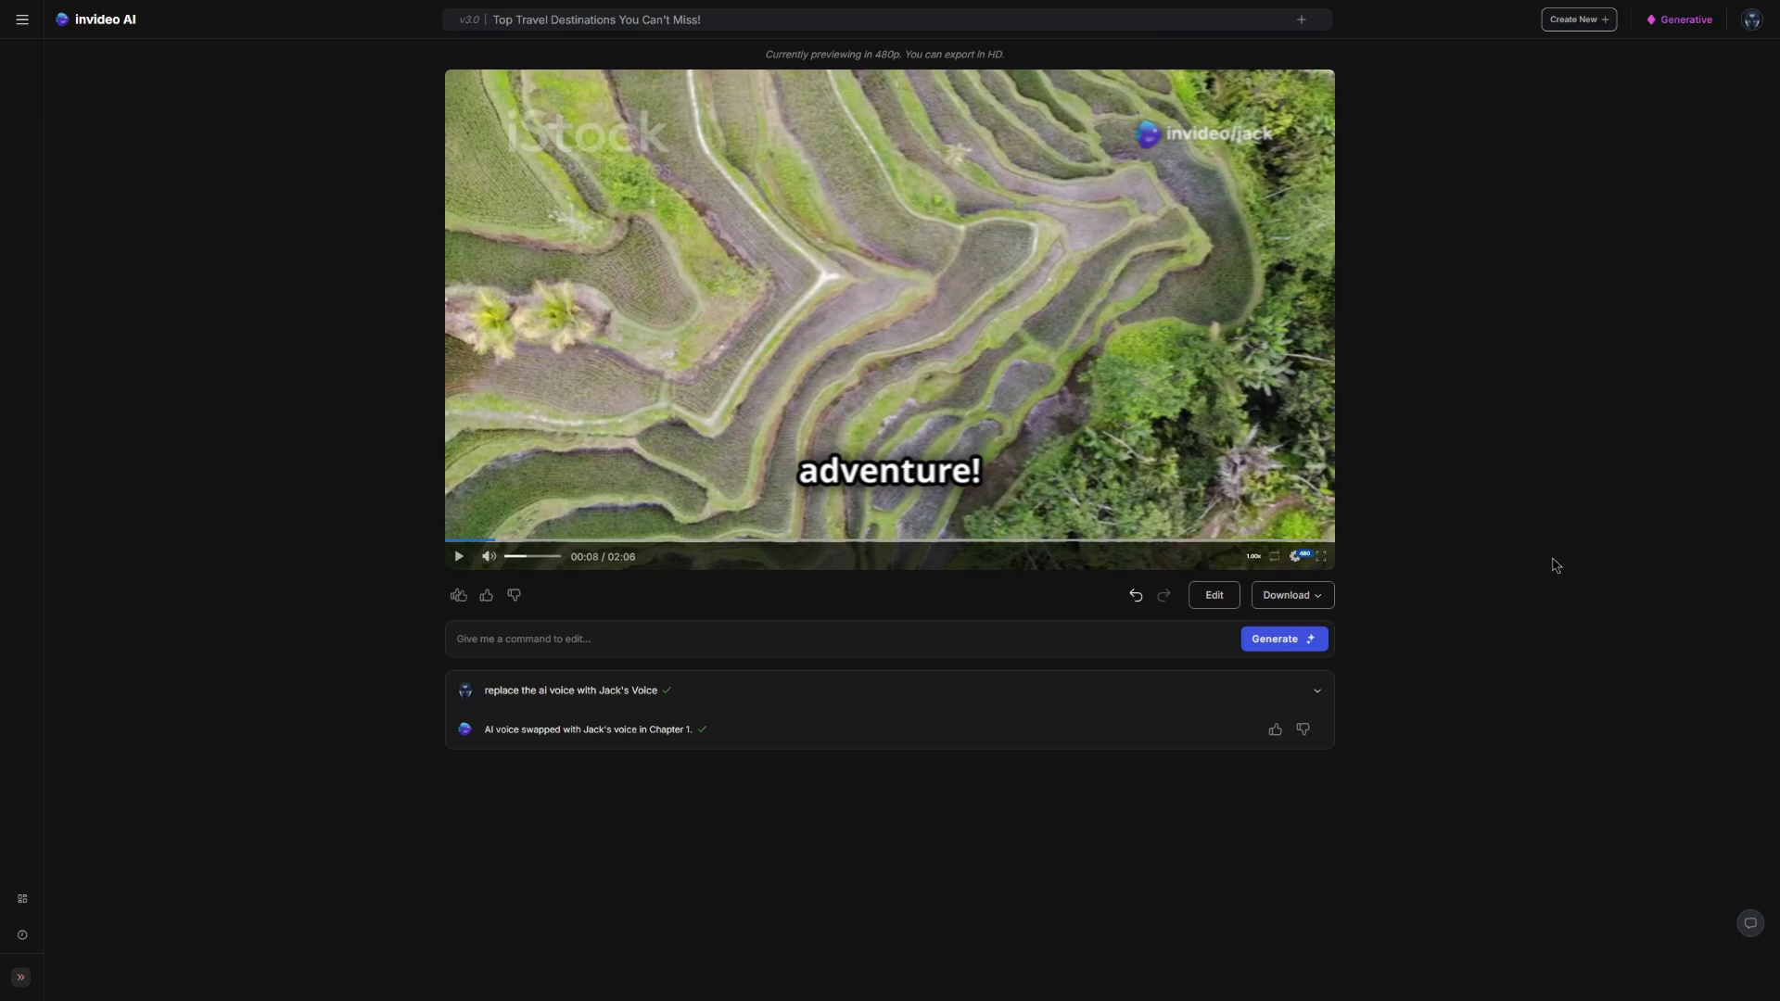
Translate the video to Spanish with the command 'change the language to spanish' and play the 02:36 result
text(change the language to spanish)
drag(456, 639, 612, 640)
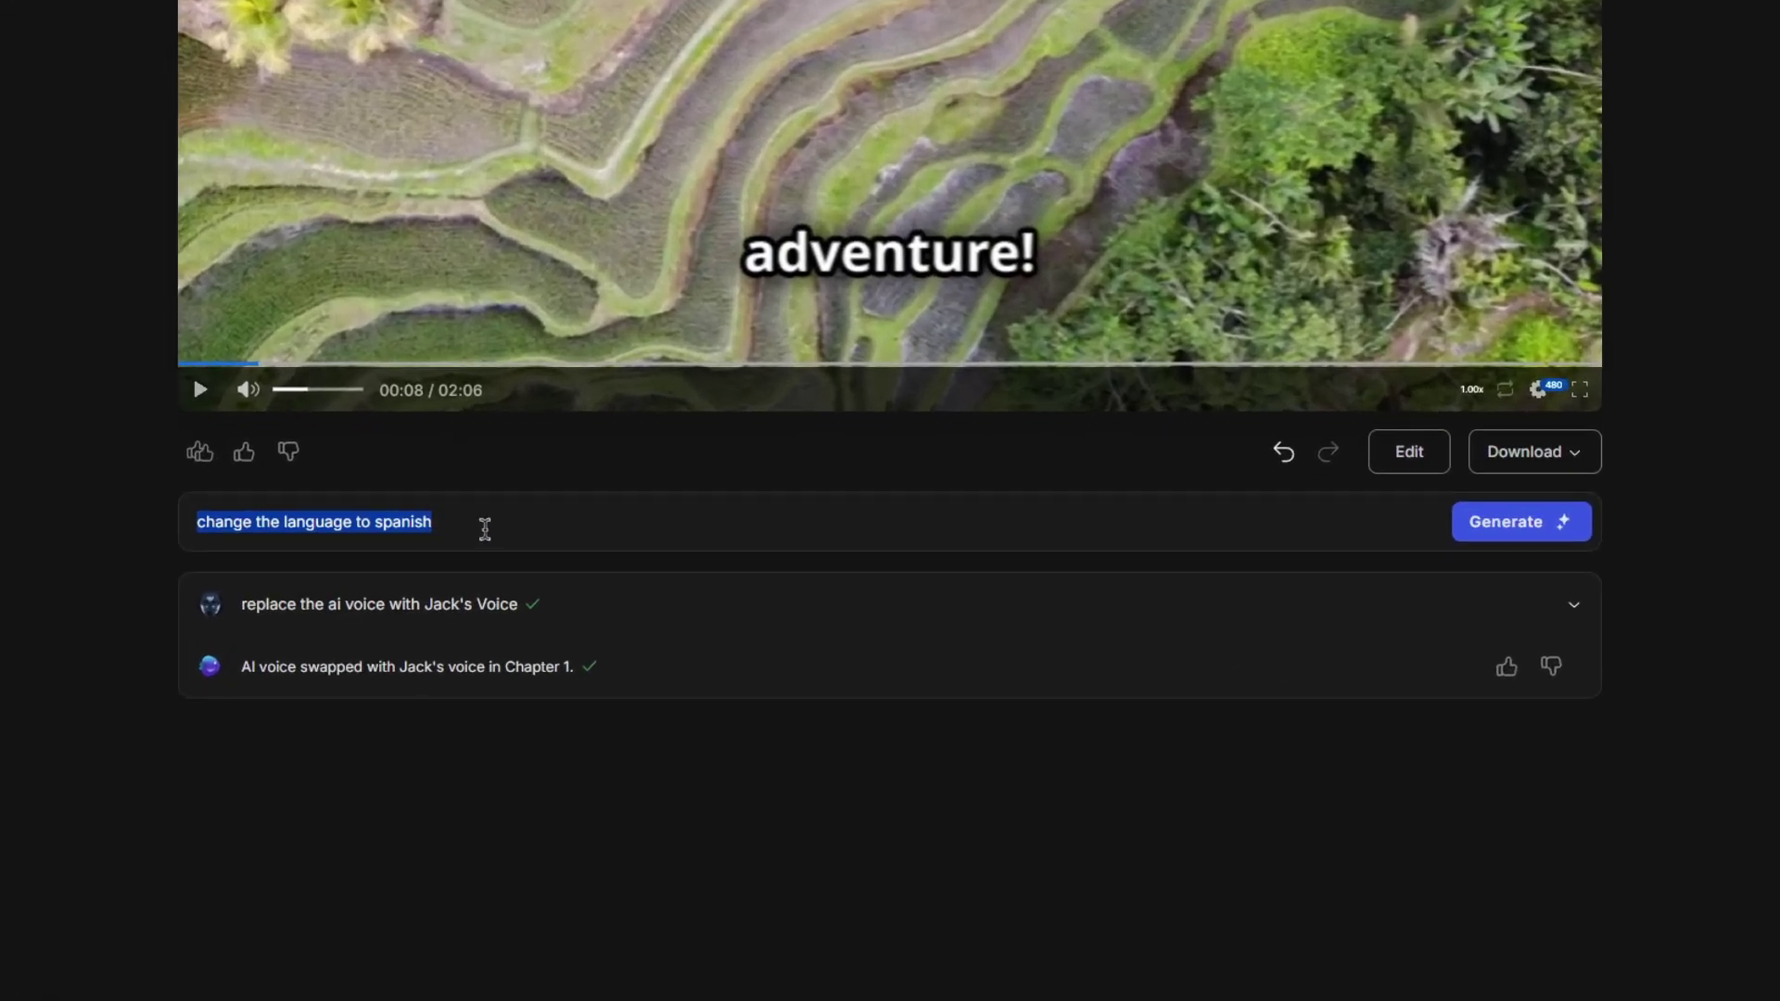
click(85, 577)
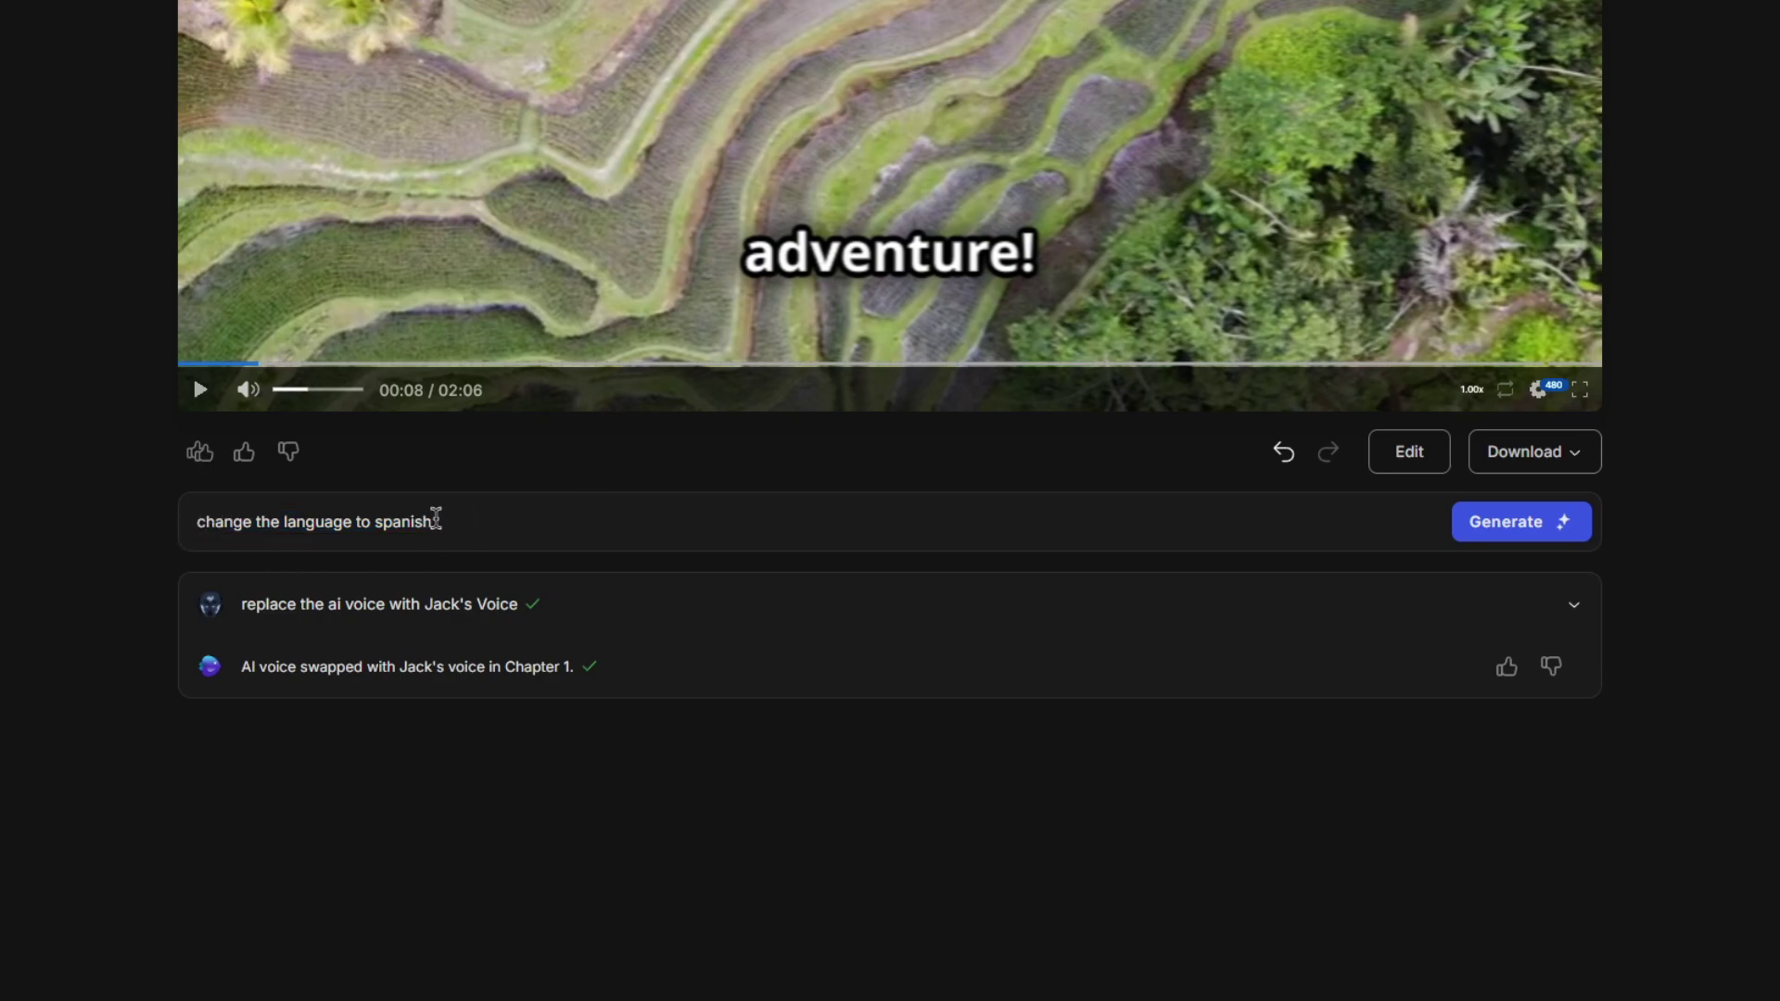
click(1537, 534)
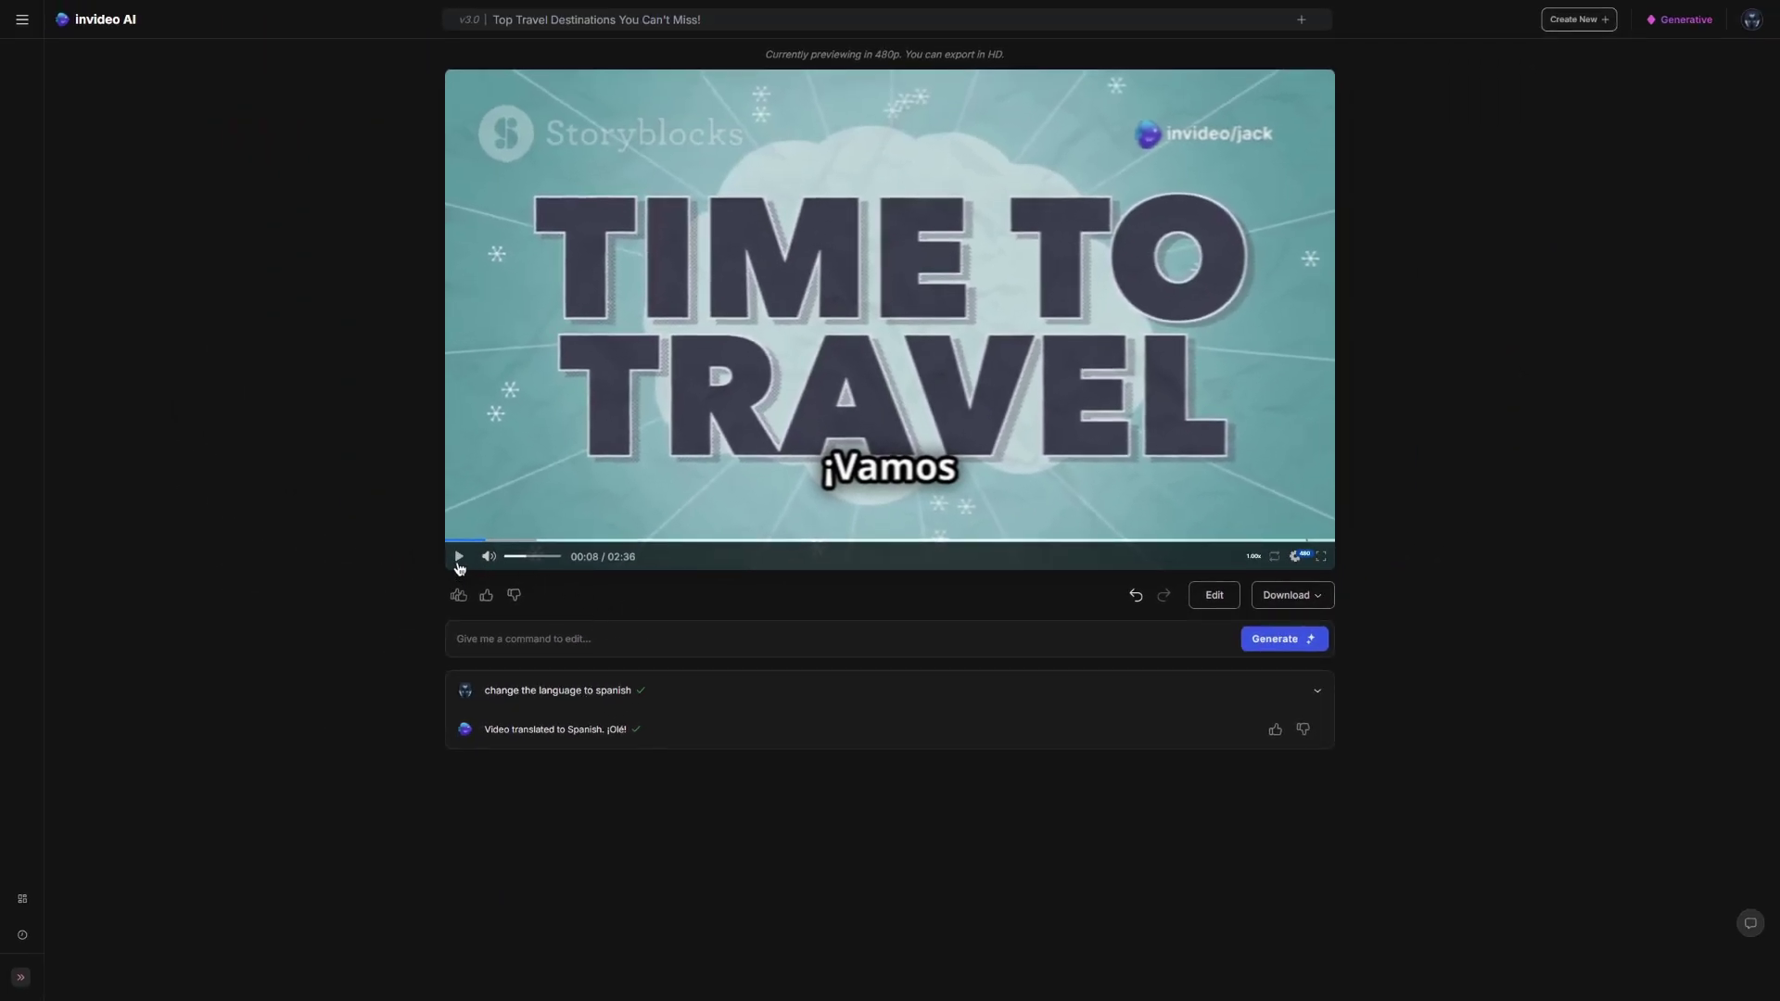
click(460, 557)
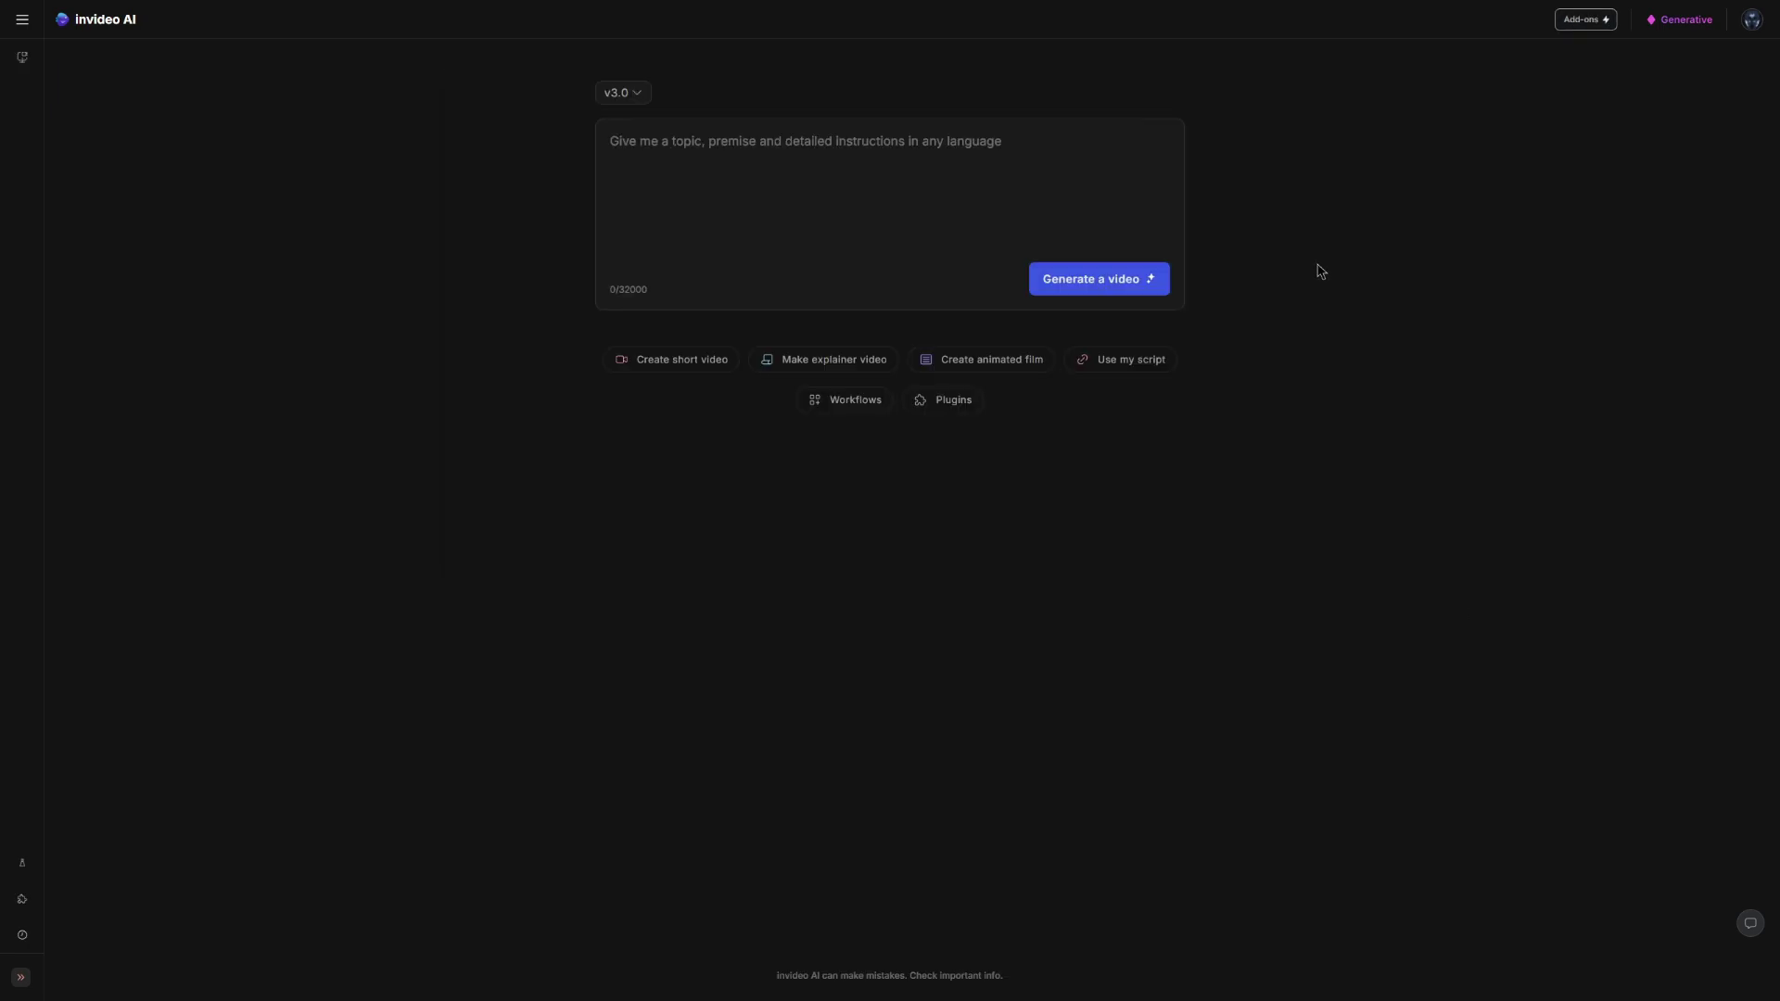
Show the pricing plans with yearly billing: Plus $20, Max $48, Generative $96 per month
click(1681, 20)
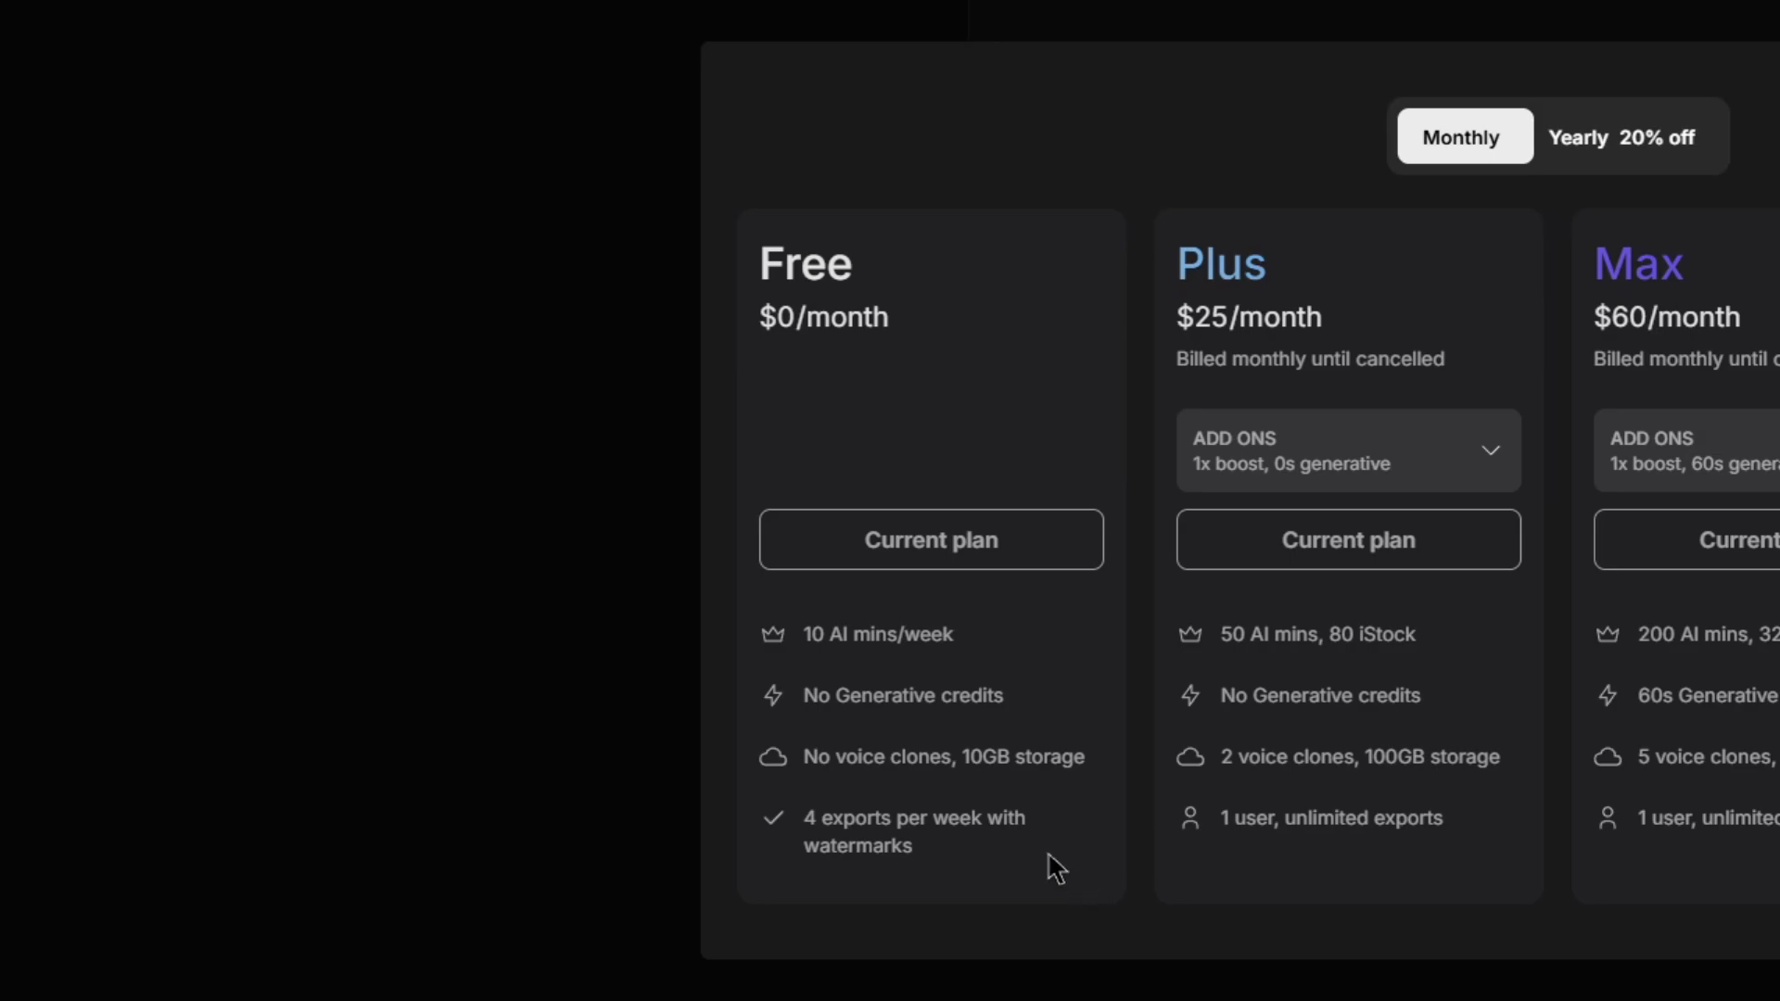
click(1622, 137)
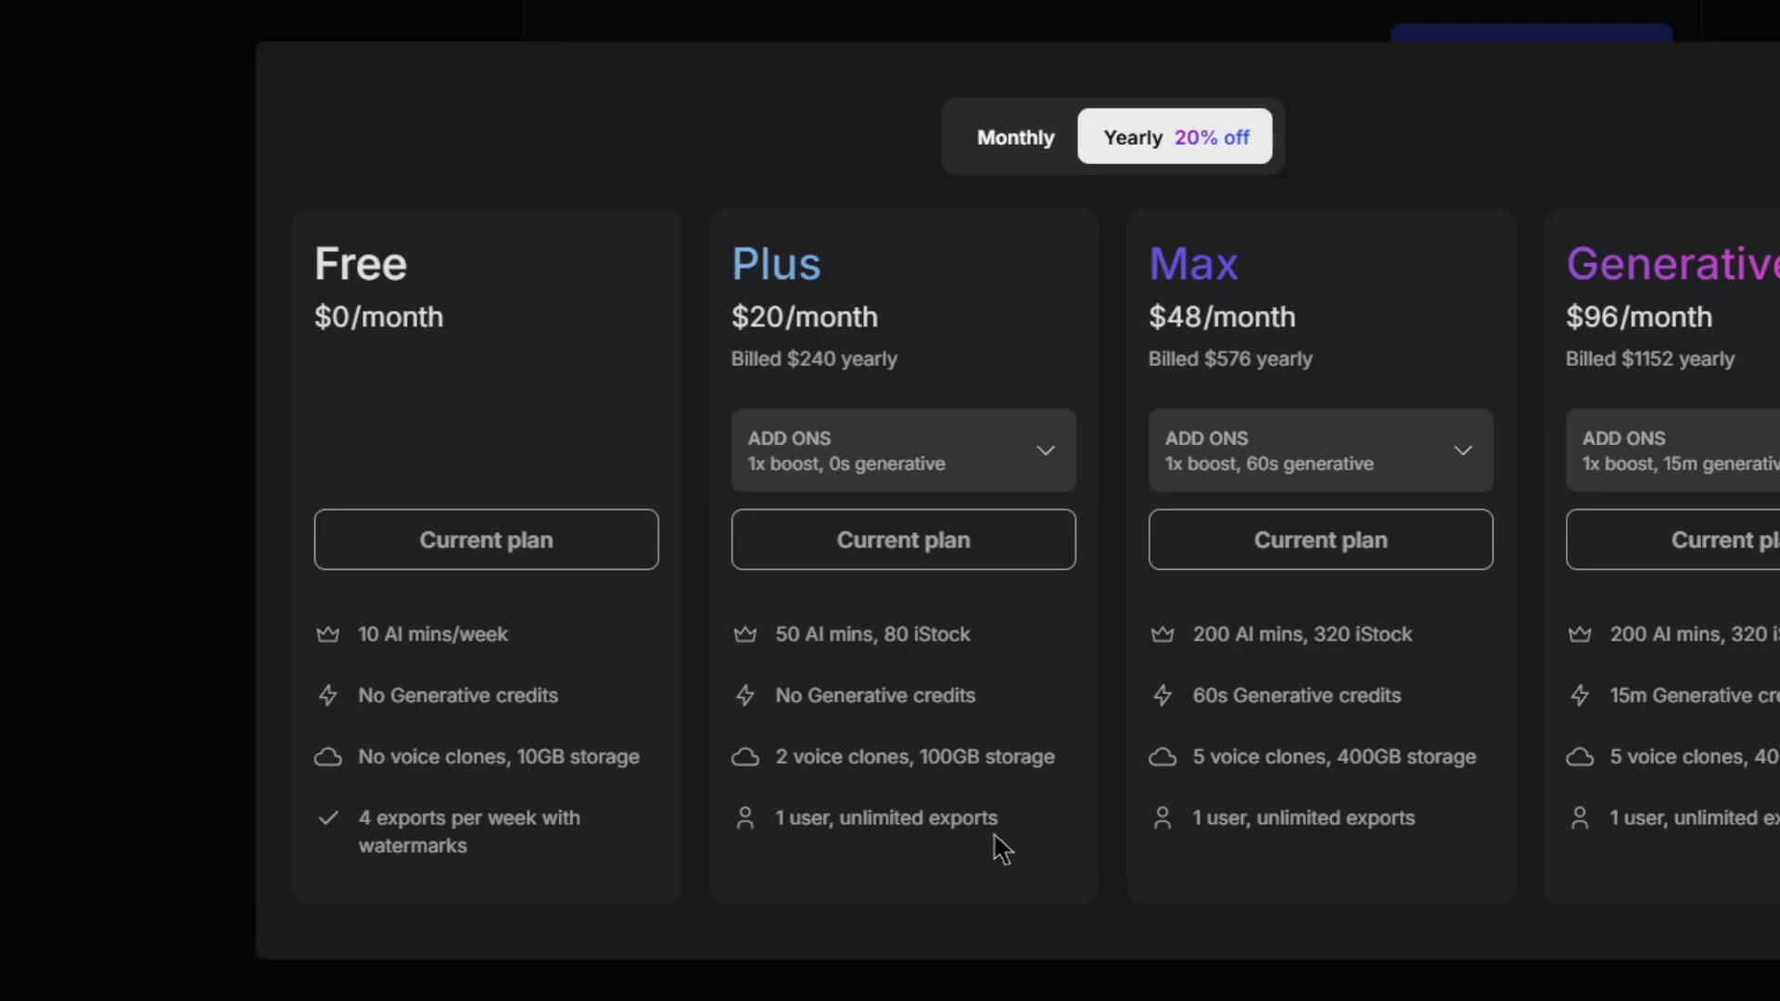
click(1046, 459)
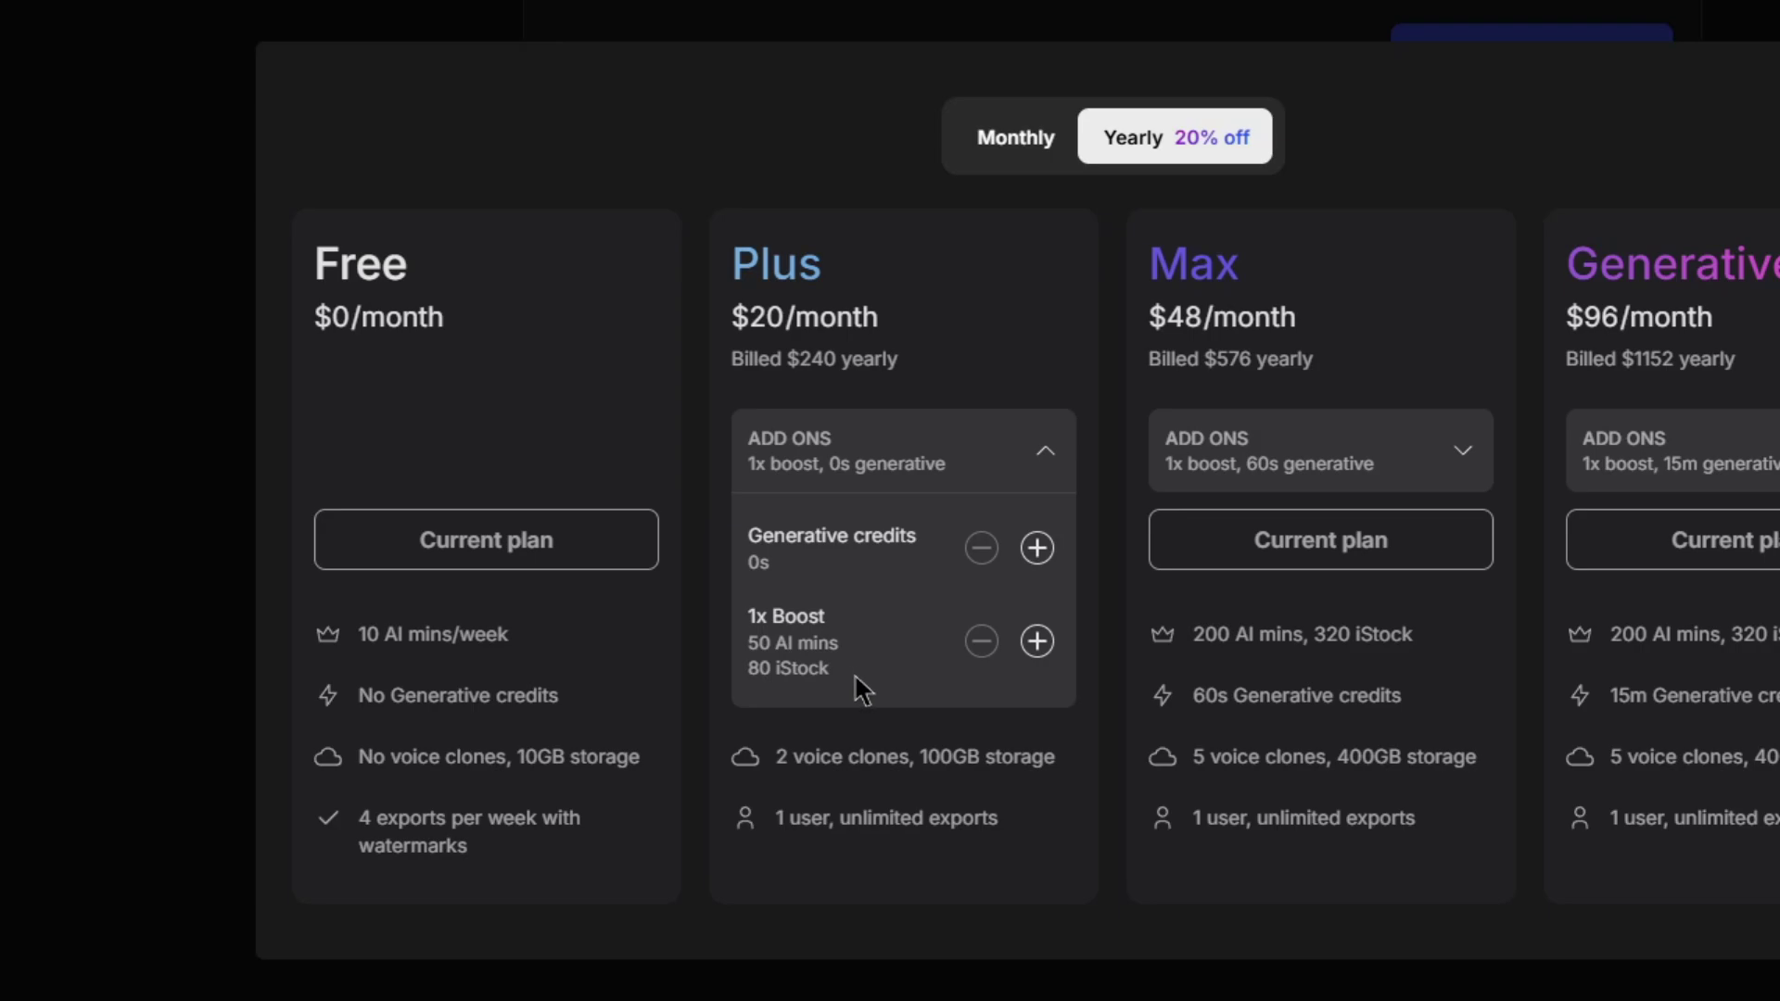
click(1052, 468)
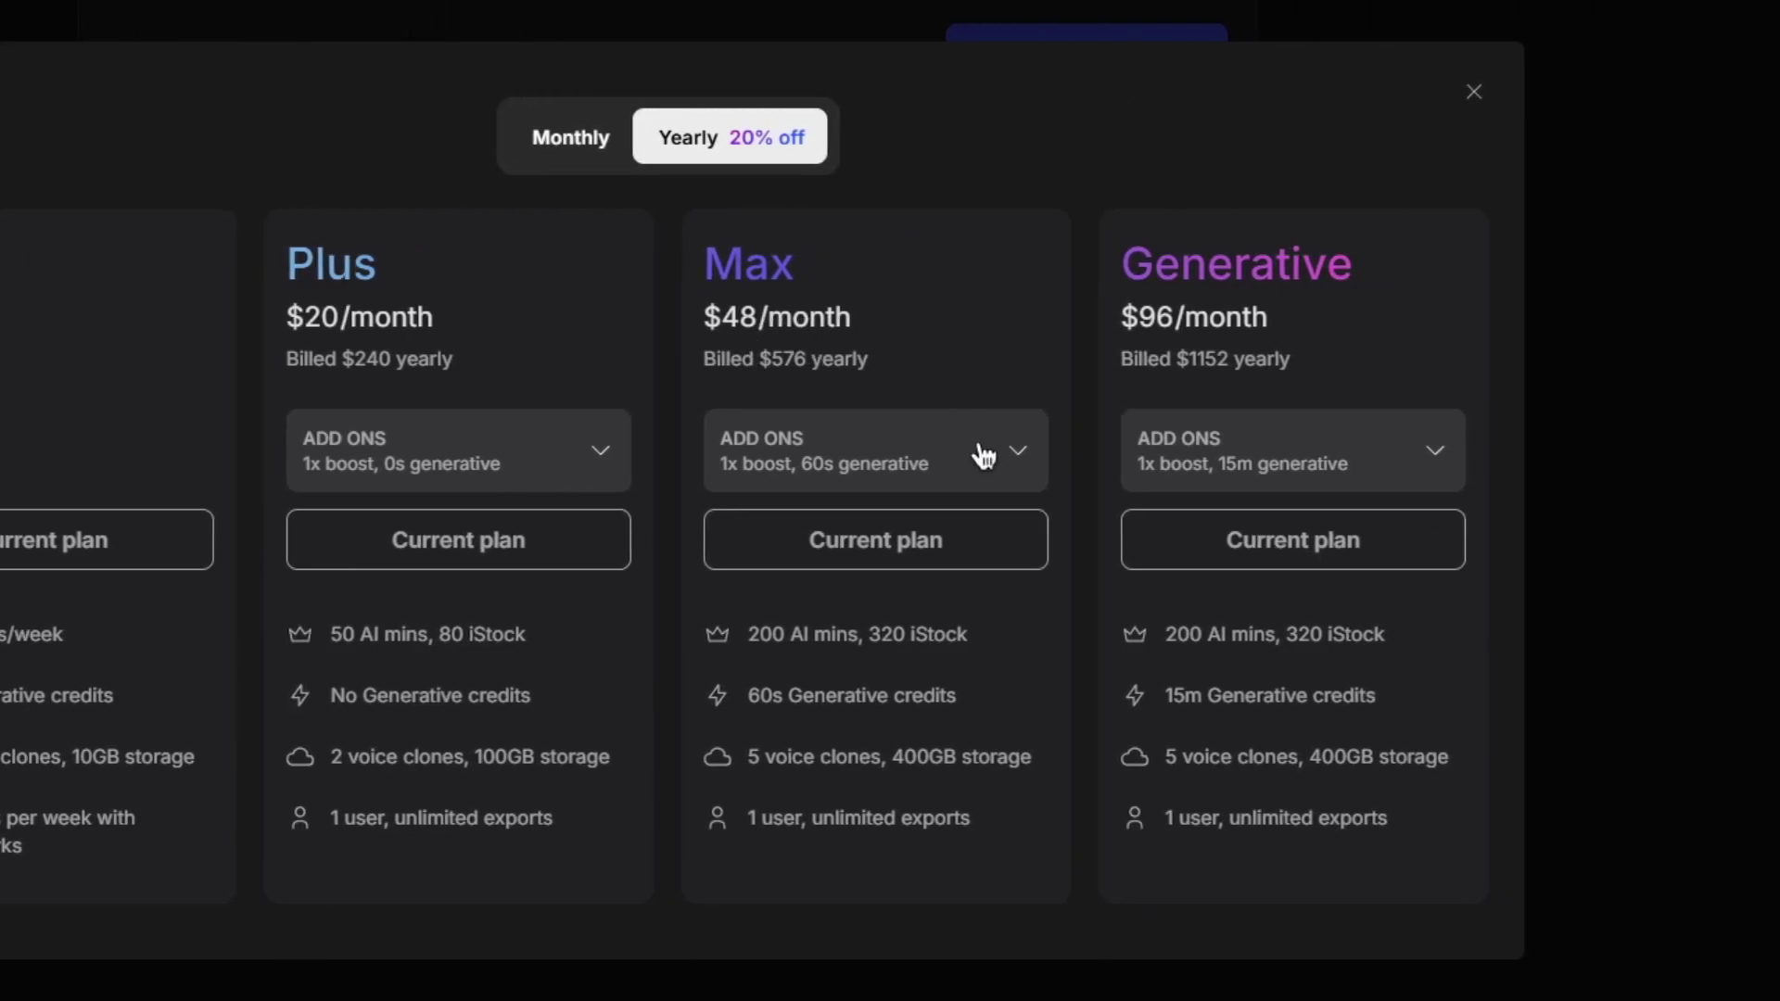
click(1003, 463)
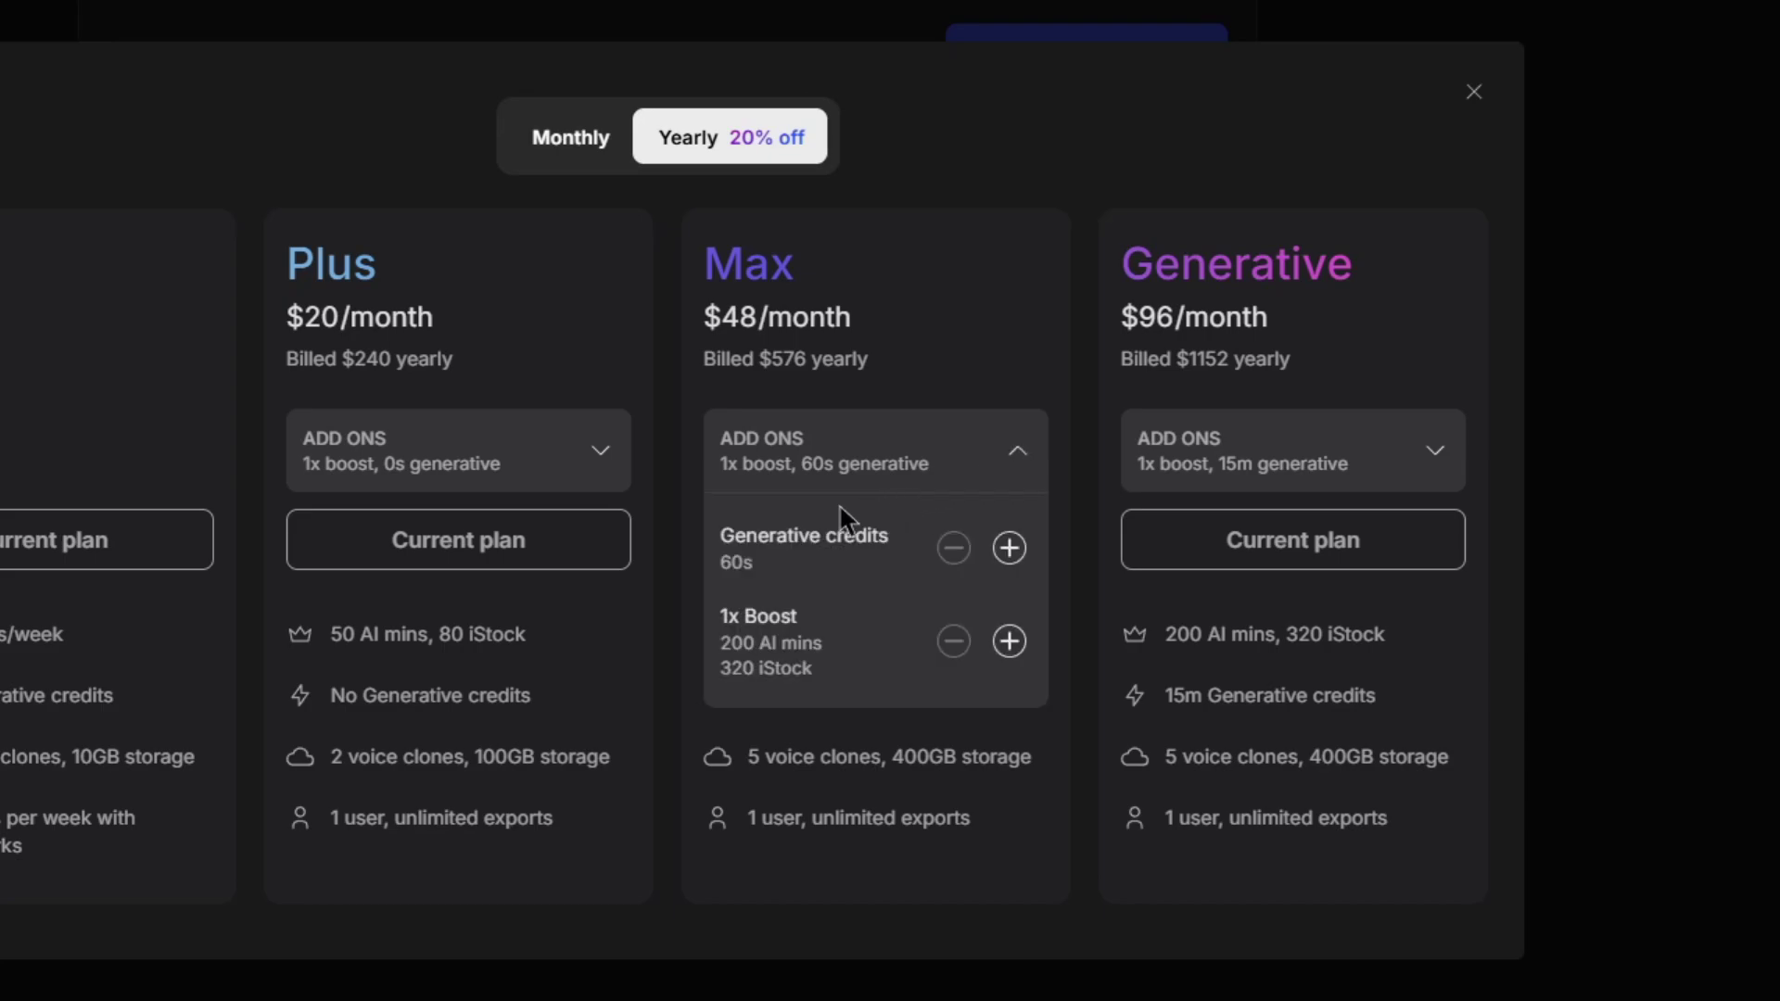
click(1020, 450)
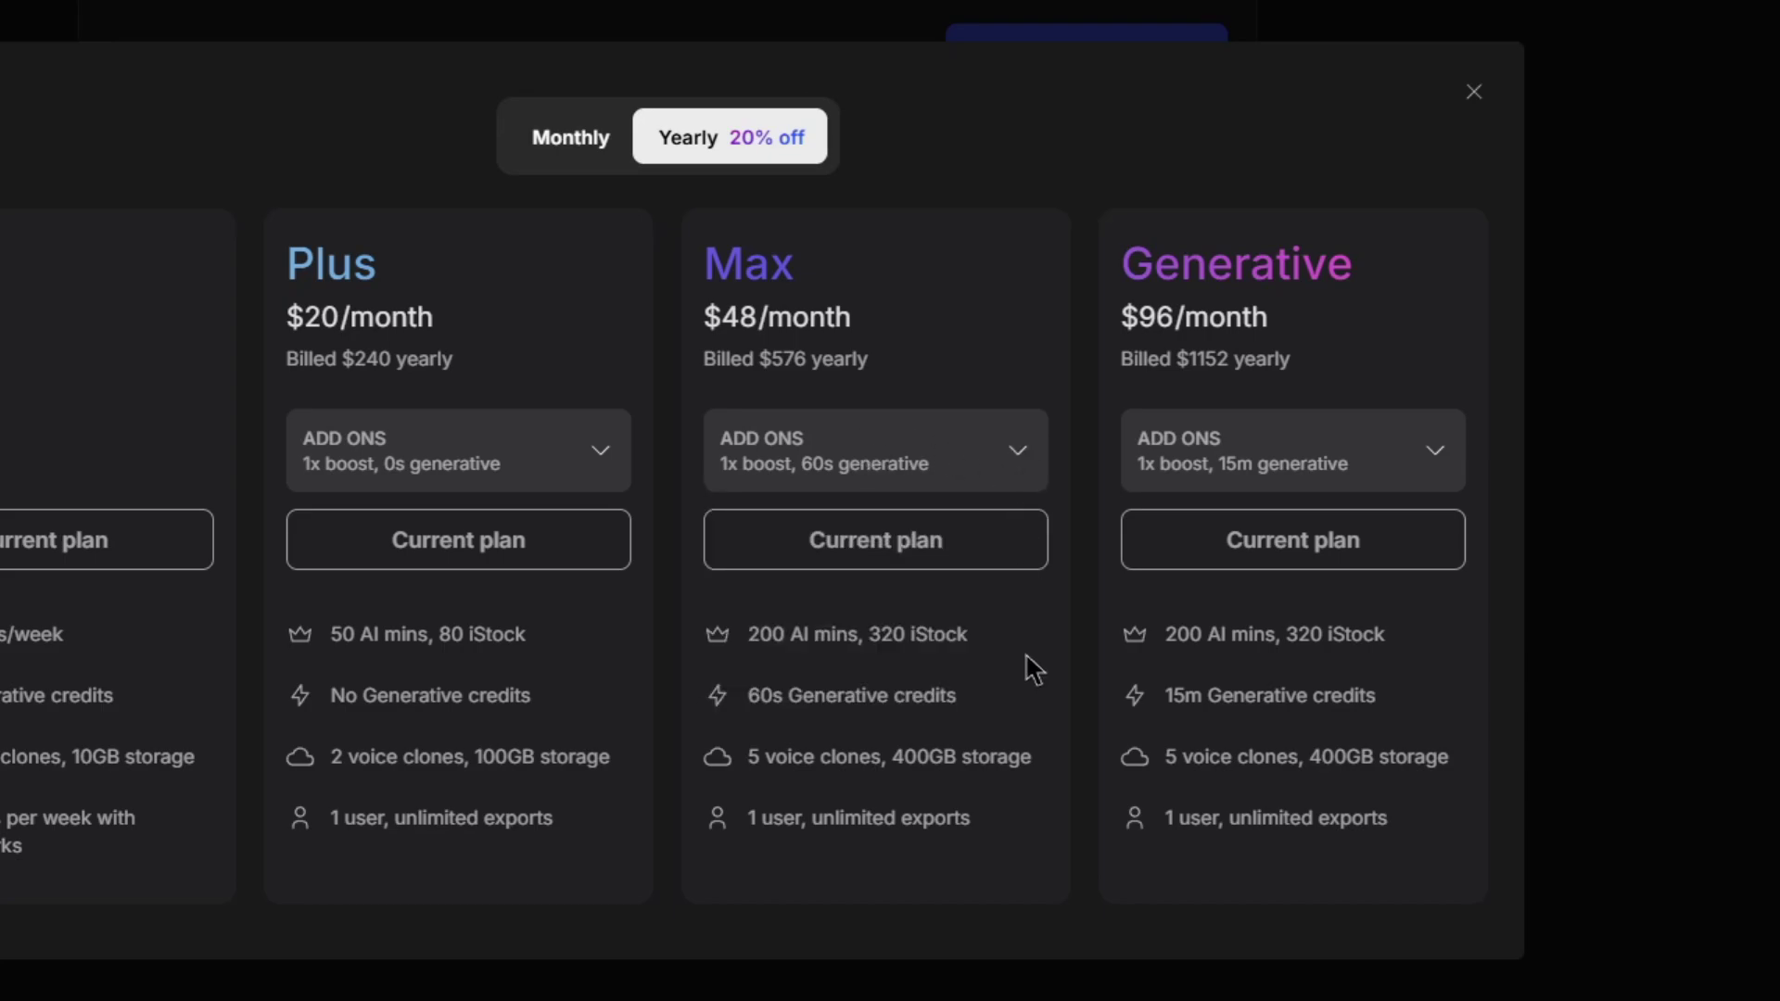